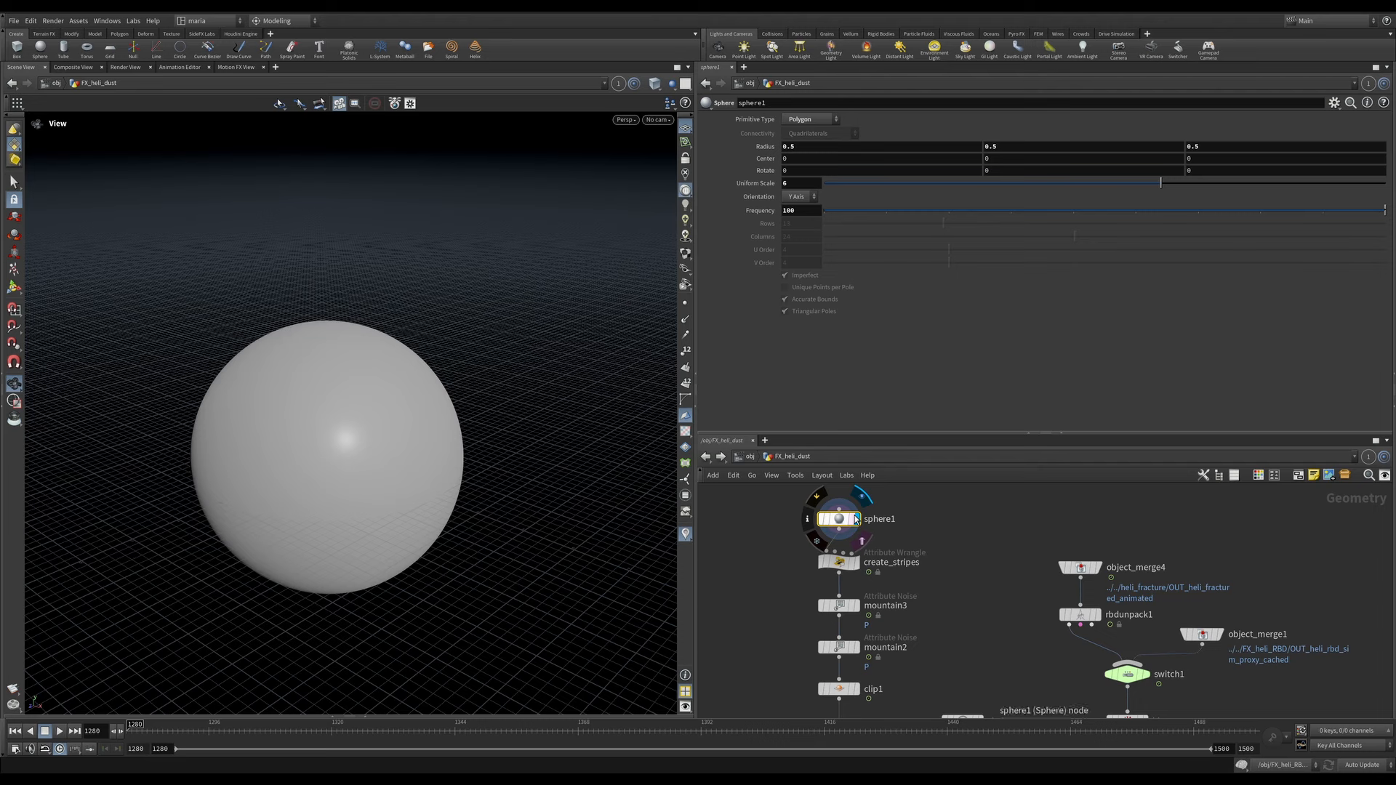
# Step: Display the create_stripes wrangle, play its stripe animation on the sphere, and highlight the credit comment in its code
pyautogui.middleClick(834, 521)
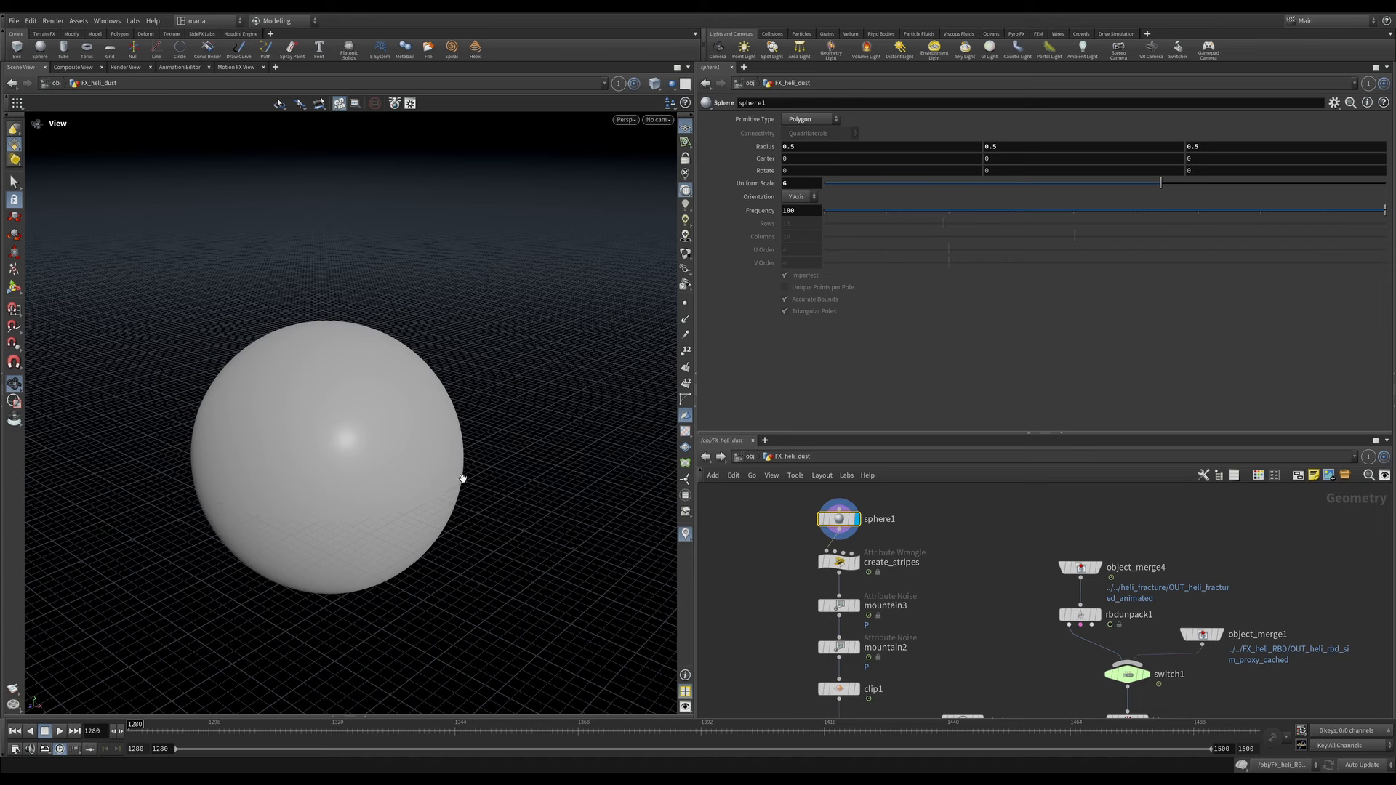
pyautogui.moveTo(807, 586); pyautogui.dragTo(818, 567, button='middle')
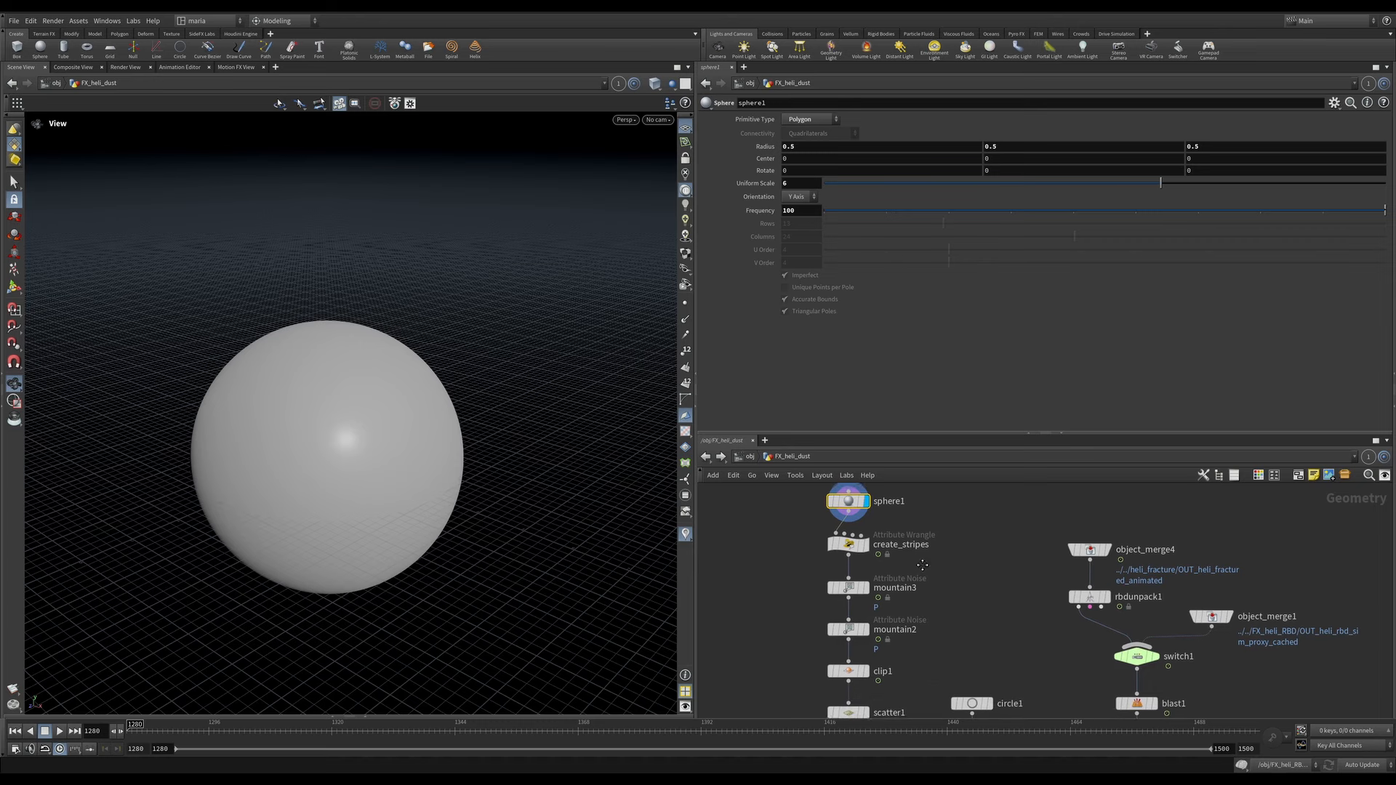
pyautogui.click(866, 543)
pyautogui.click(848, 544)
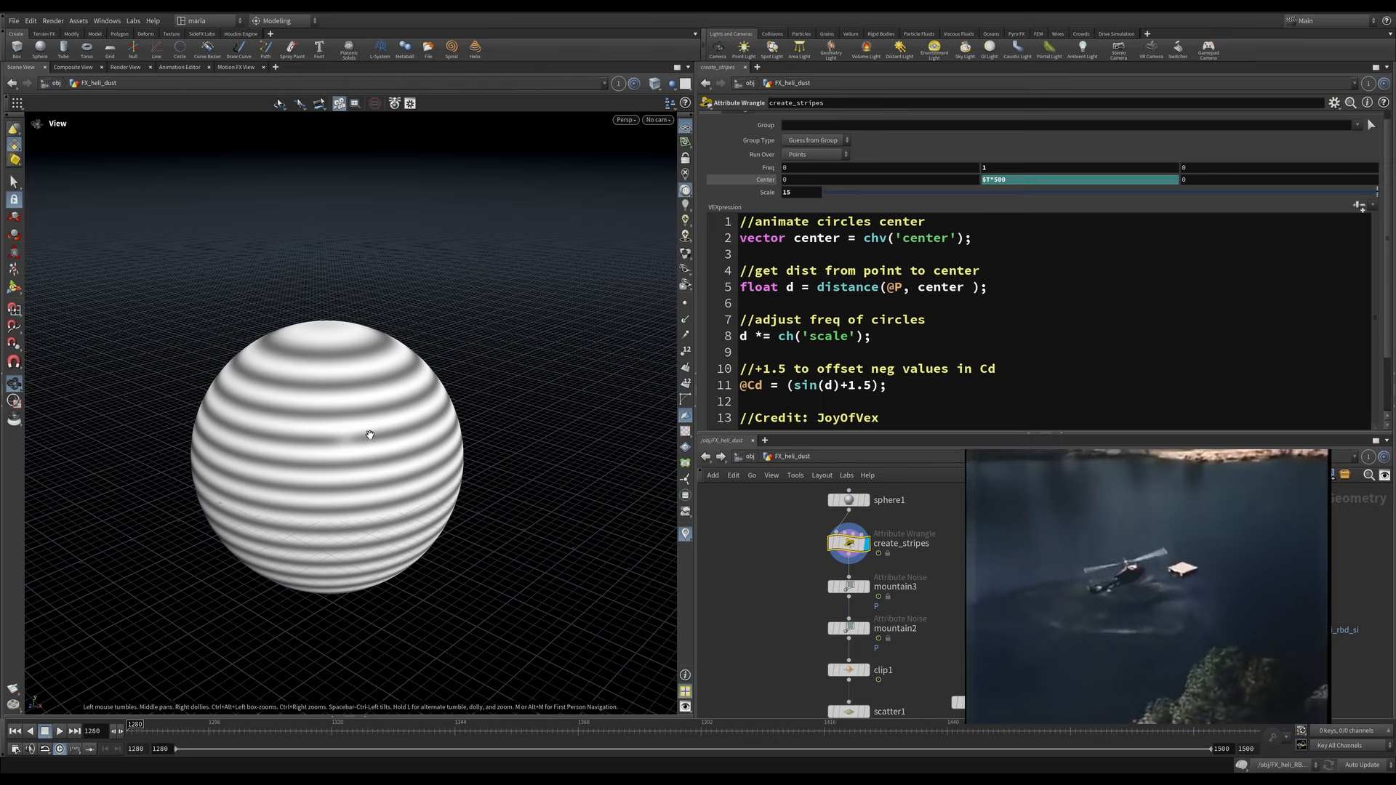
pyautogui.press('Up')
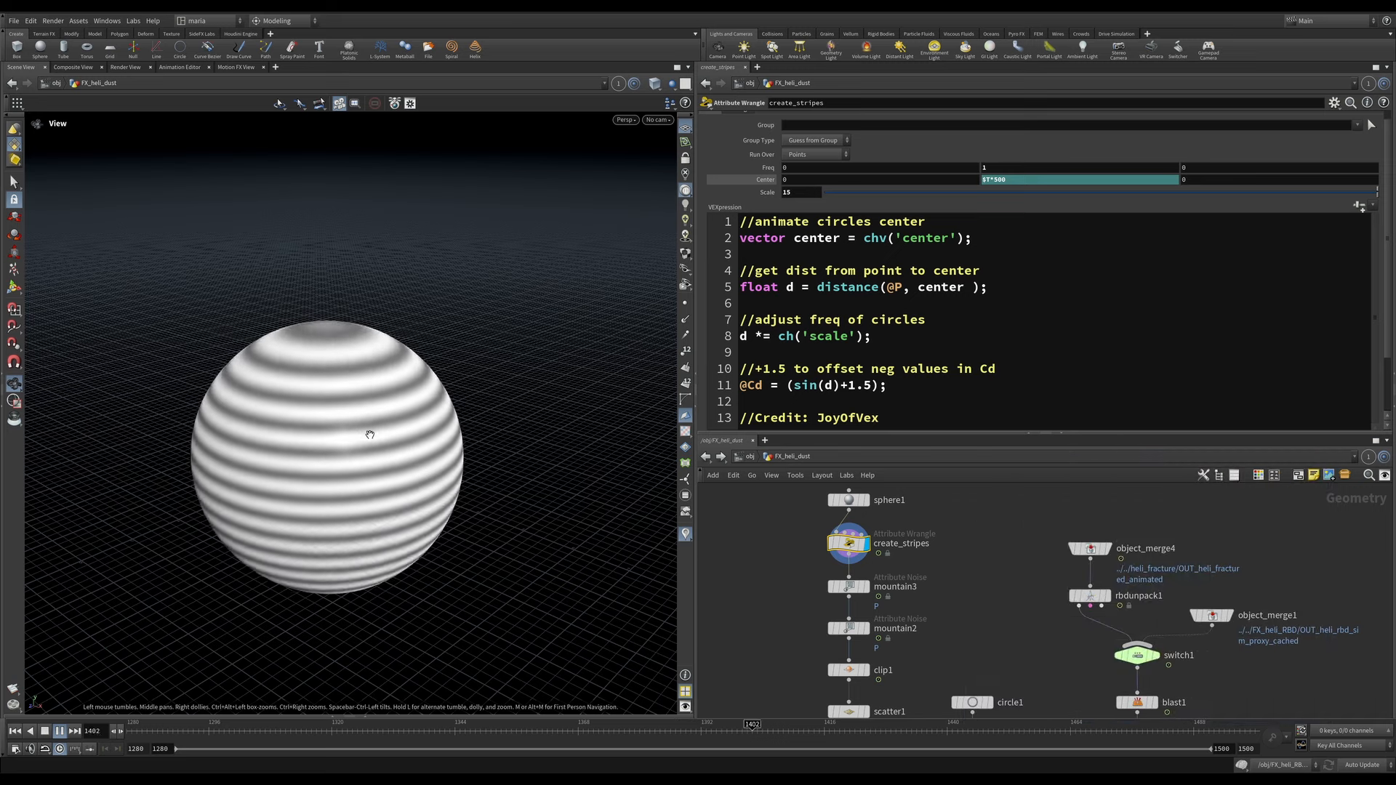
pyautogui.hotkey('ctrl', 'Up')
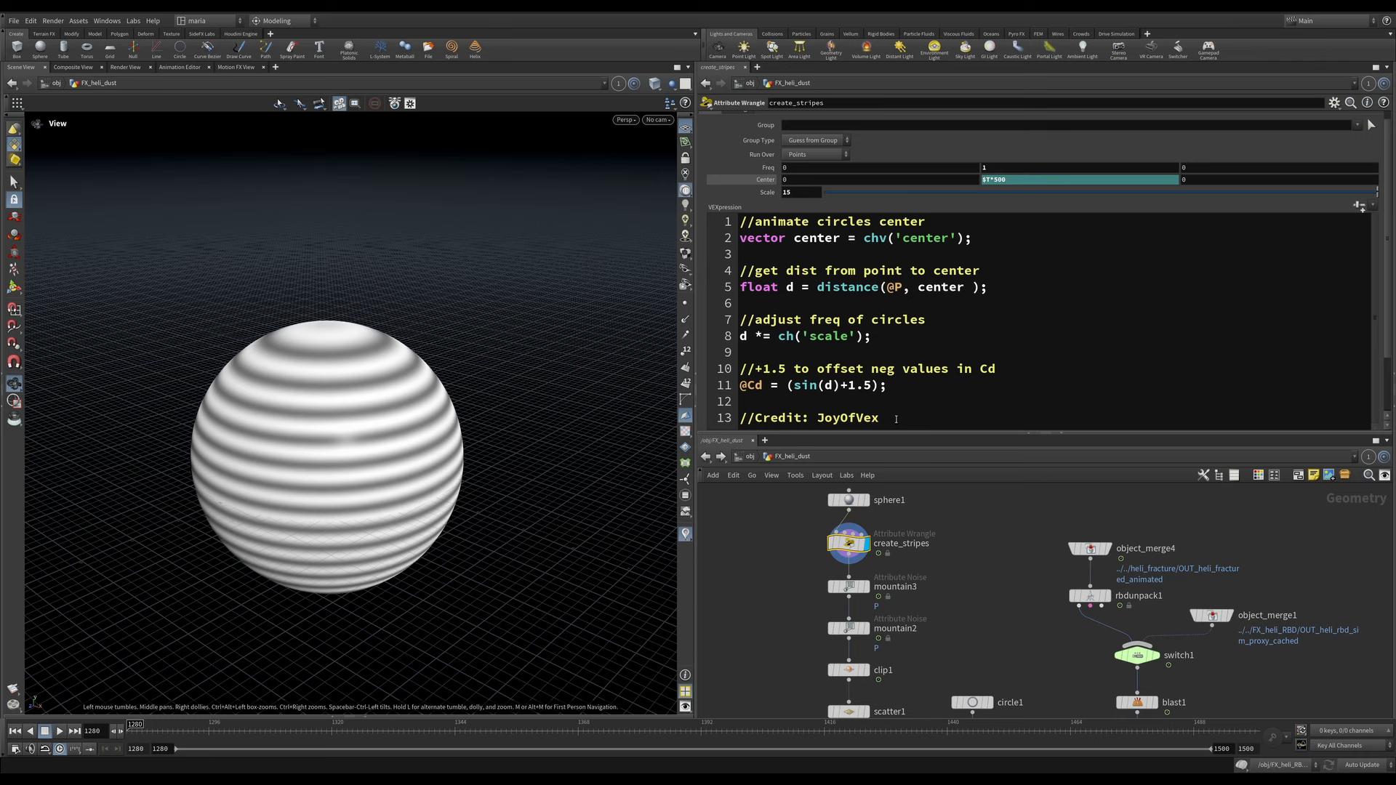
pyautogui.moveTo(896, 420); pyautogui.dragTo(753, 421)
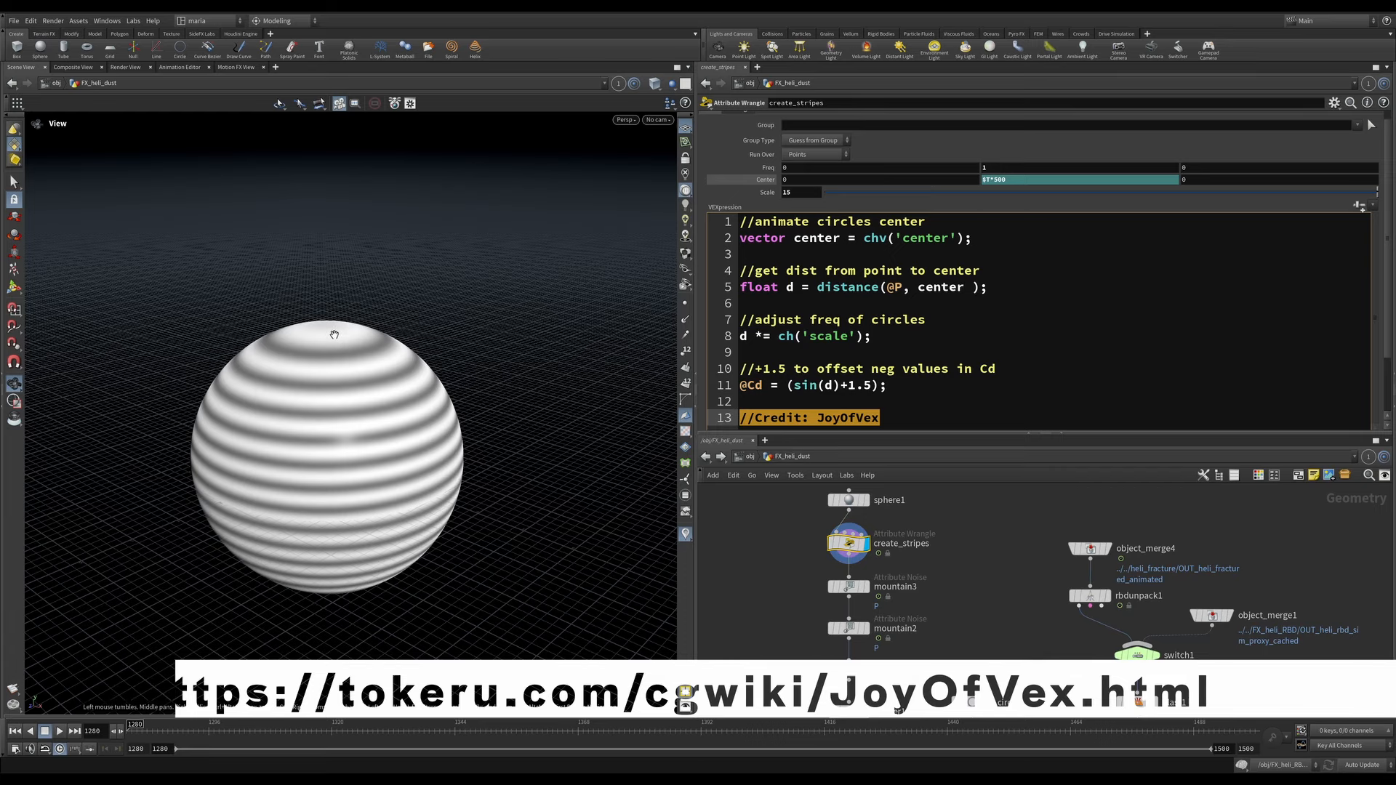
# Step: Examine the animated stripes on the sphere from above, replaying the timeline and returning to the first frame
pyautogui.moveTo(333, 335); pyautogui.dragTo(333, 350)
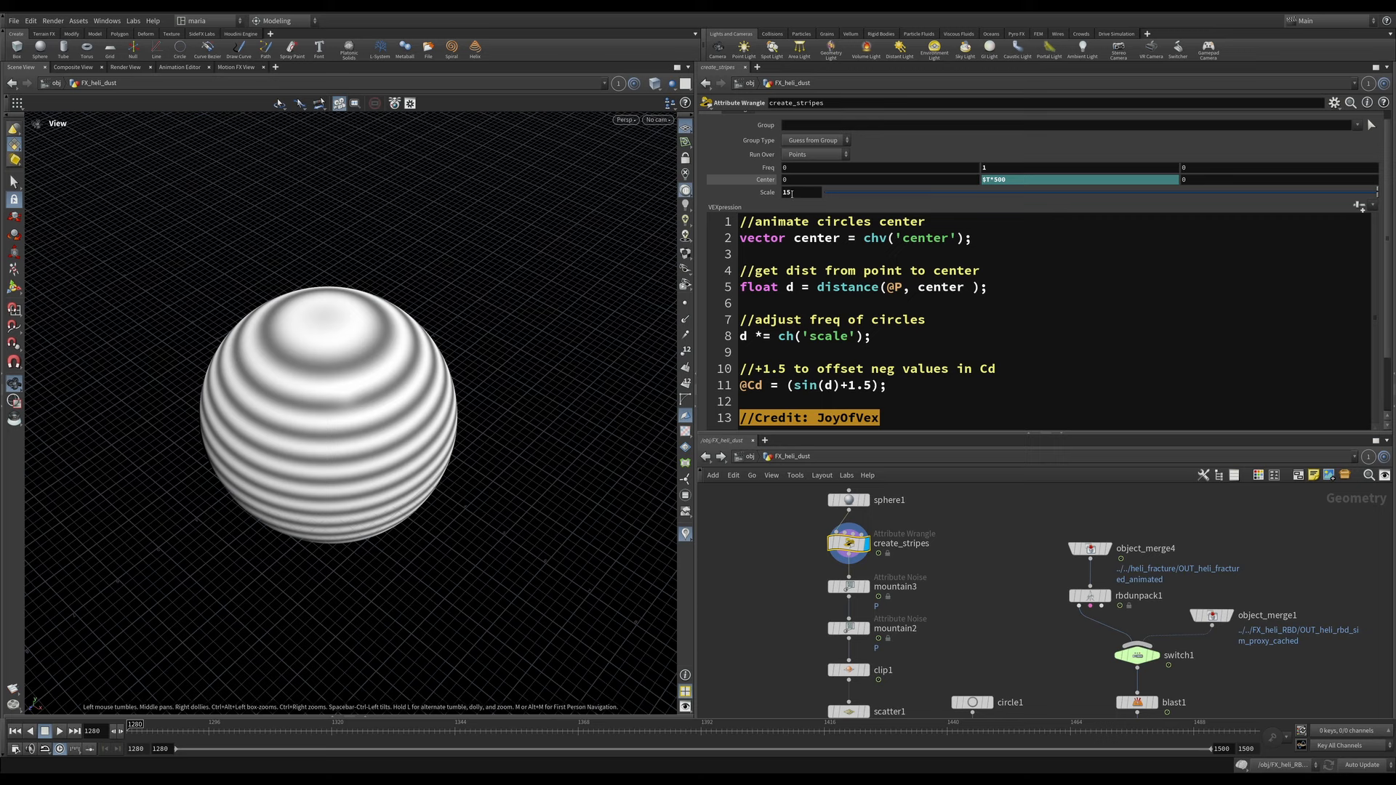
pyautogui.moveTo(791, 193)
pyautogui.mouseDown(button='middle')
pyautogui.moveTo(1367, 176)
pyautogui.moveTo(792, 179)
pyautogui.mouseUp(button='middle')
pyautogui.click(59, 732)
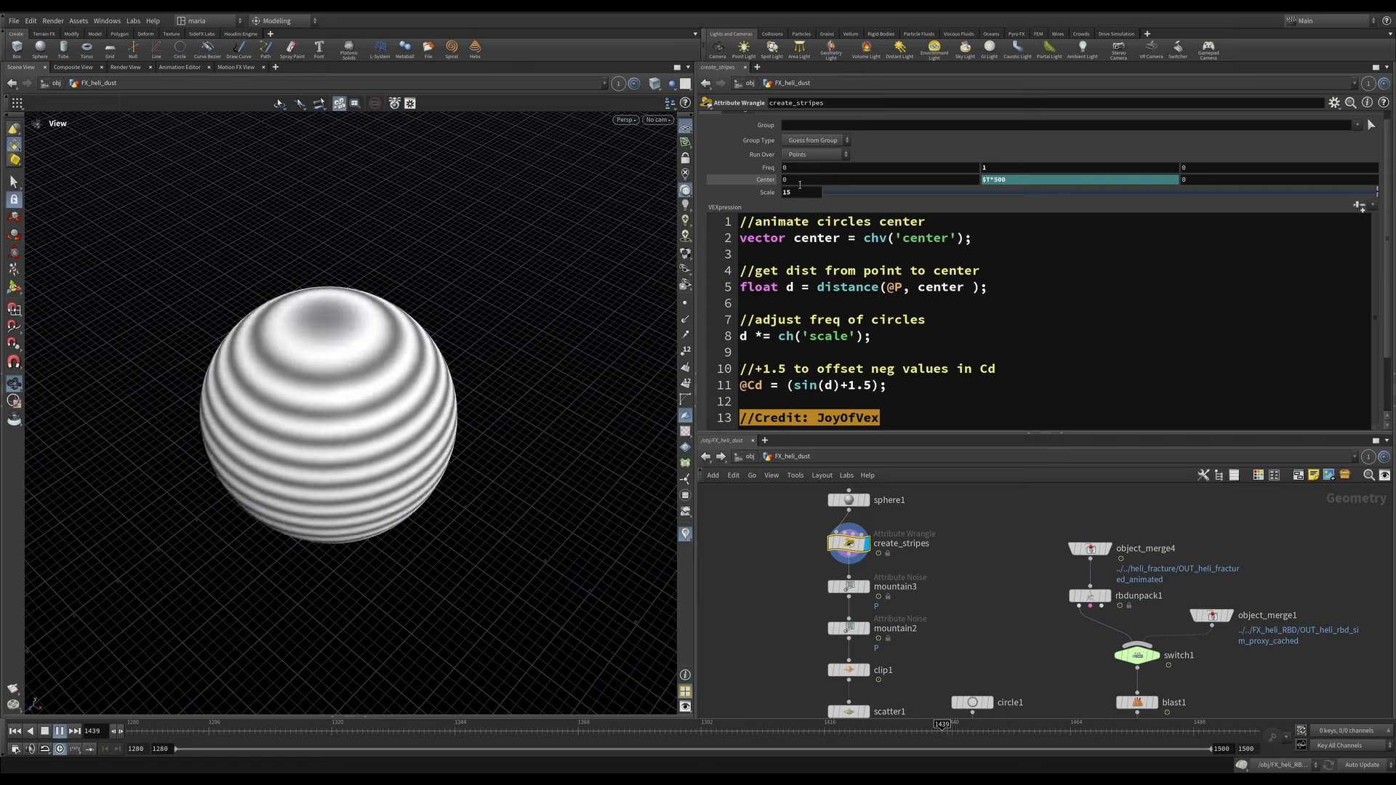
pyautogui.hotkey('ctrl', 'Up')
pyautogui.press('Up')
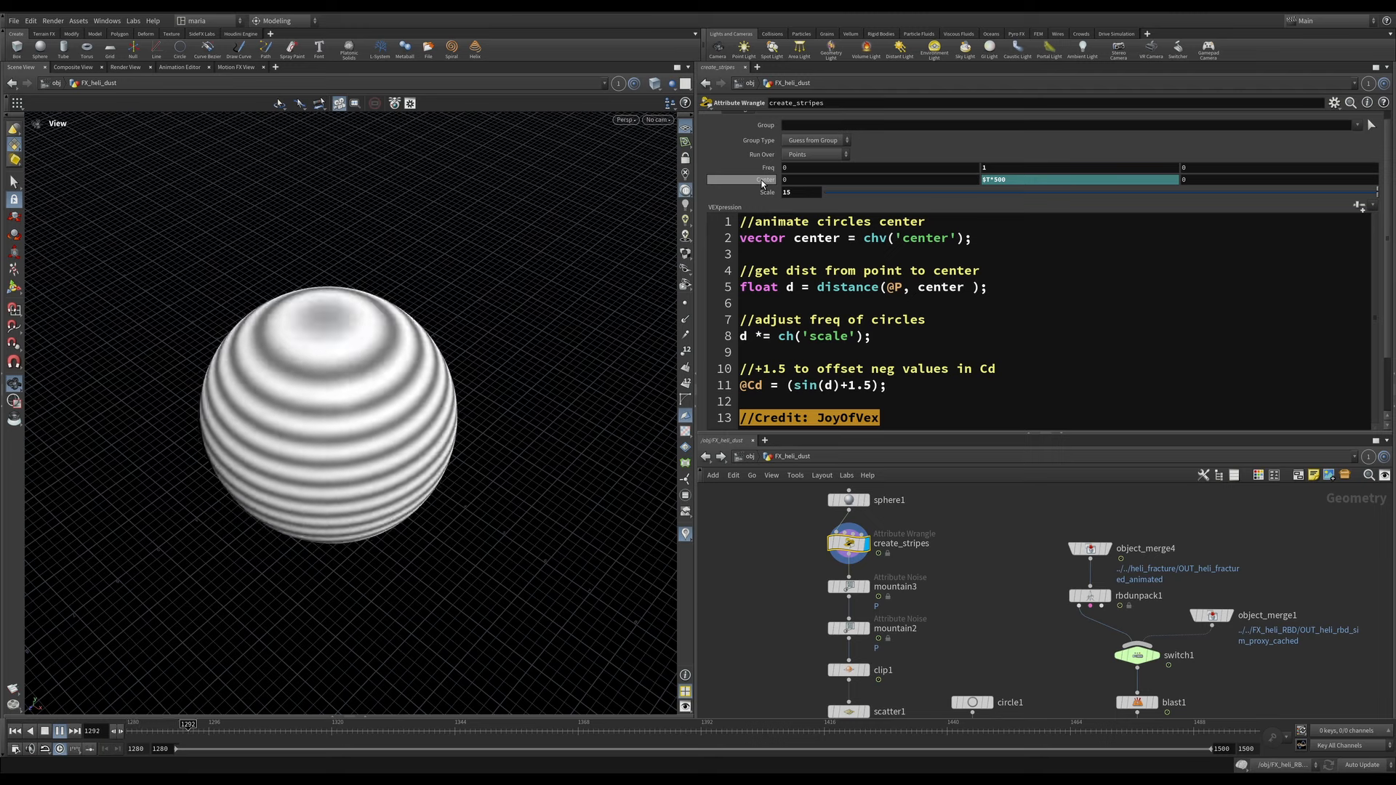
pyautogui.hotkey('ctrl', 'Up')
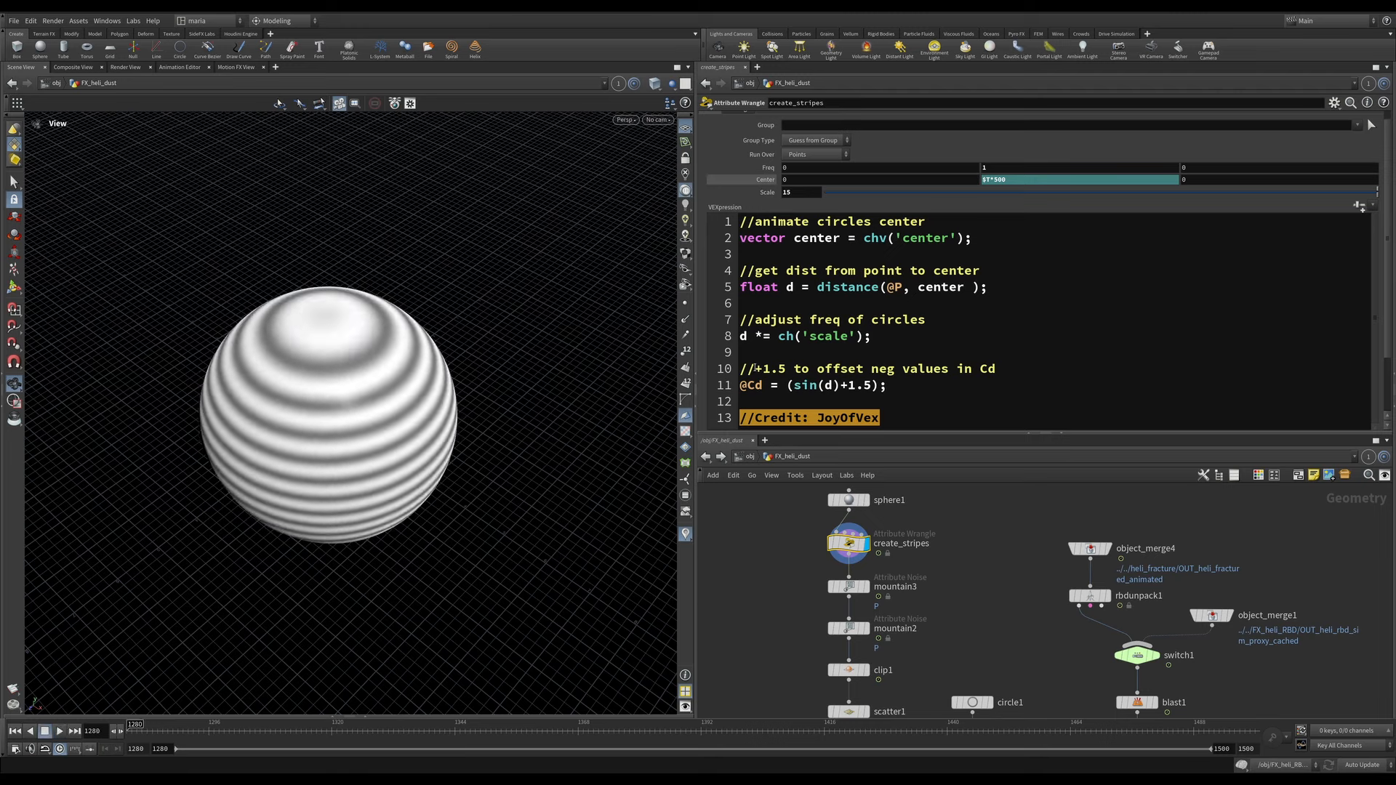
pyautogui.hotkey('ctrl', 'Up')
# Step: Display the mountain3 noise node's result and show its parameters
pyautogui.moveTo(882, 607); pyautogui.dragTo(885, 571, button='middle')
pyautogui.click(868, 552)
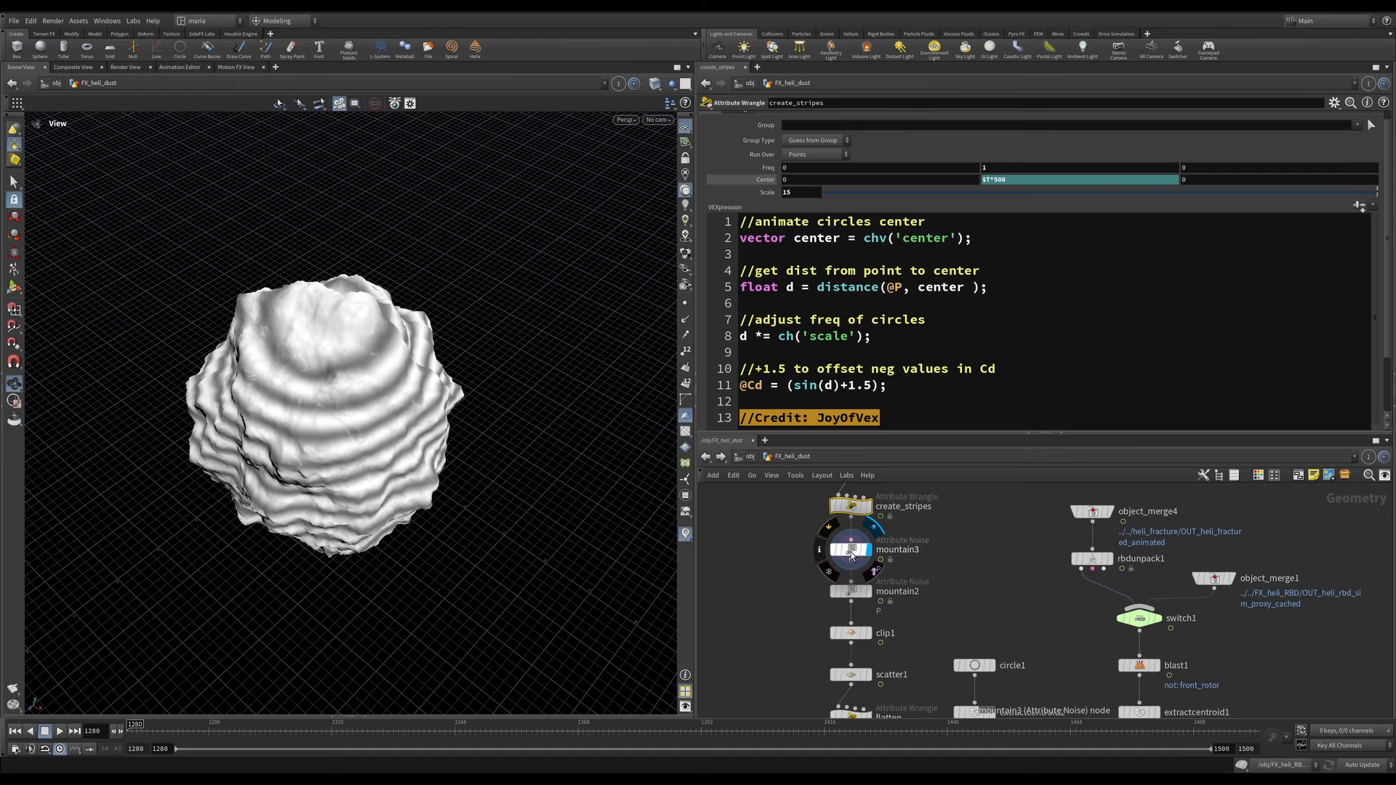
pyautogui.click(853, 555)
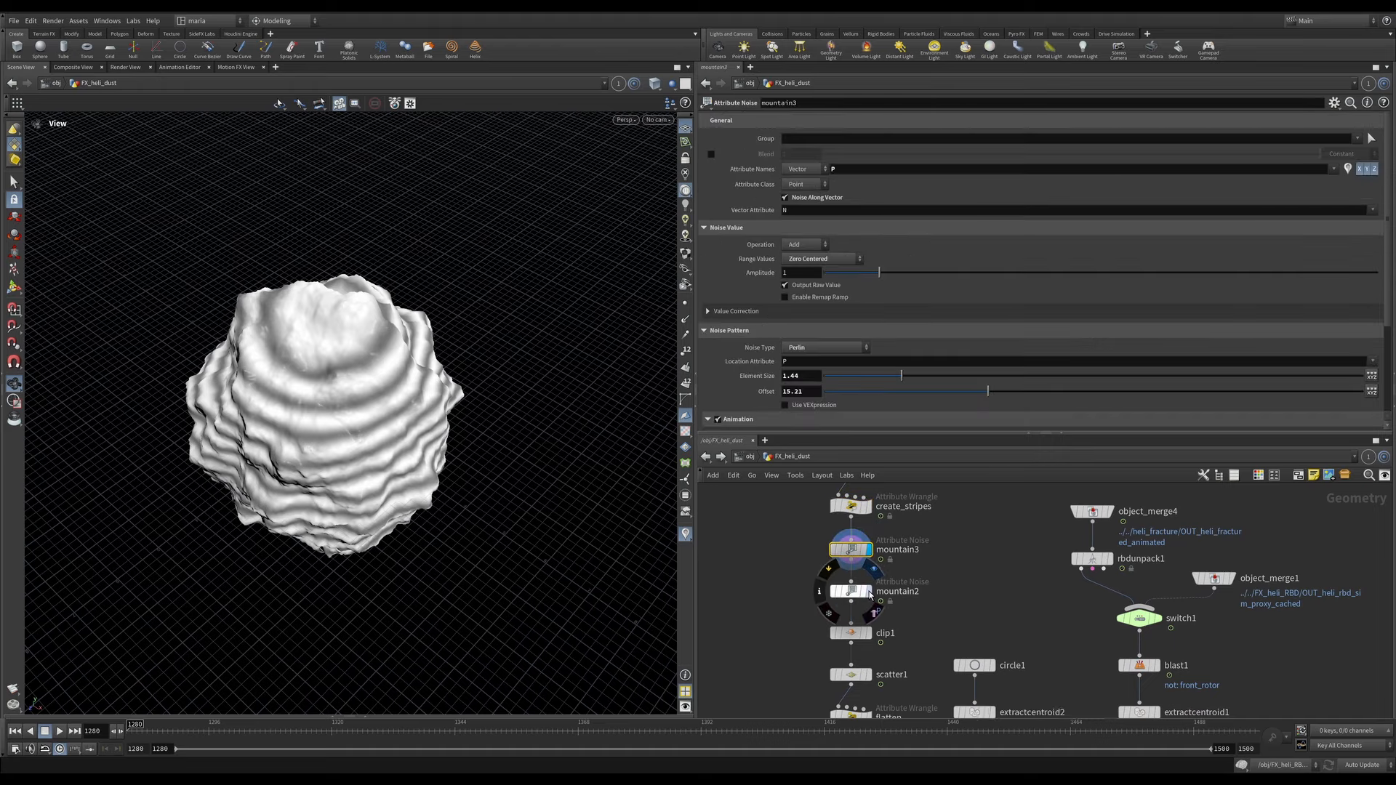
# Step: Display the mountain2 noise node with its parameters and play the animation of the displaced sphere
pyautogui.click(870, 595)
pyautogui.click(855, 593)
pyautogui.moveTo(337, 379); pyautogui.dragTo(339, 418, button='middle')
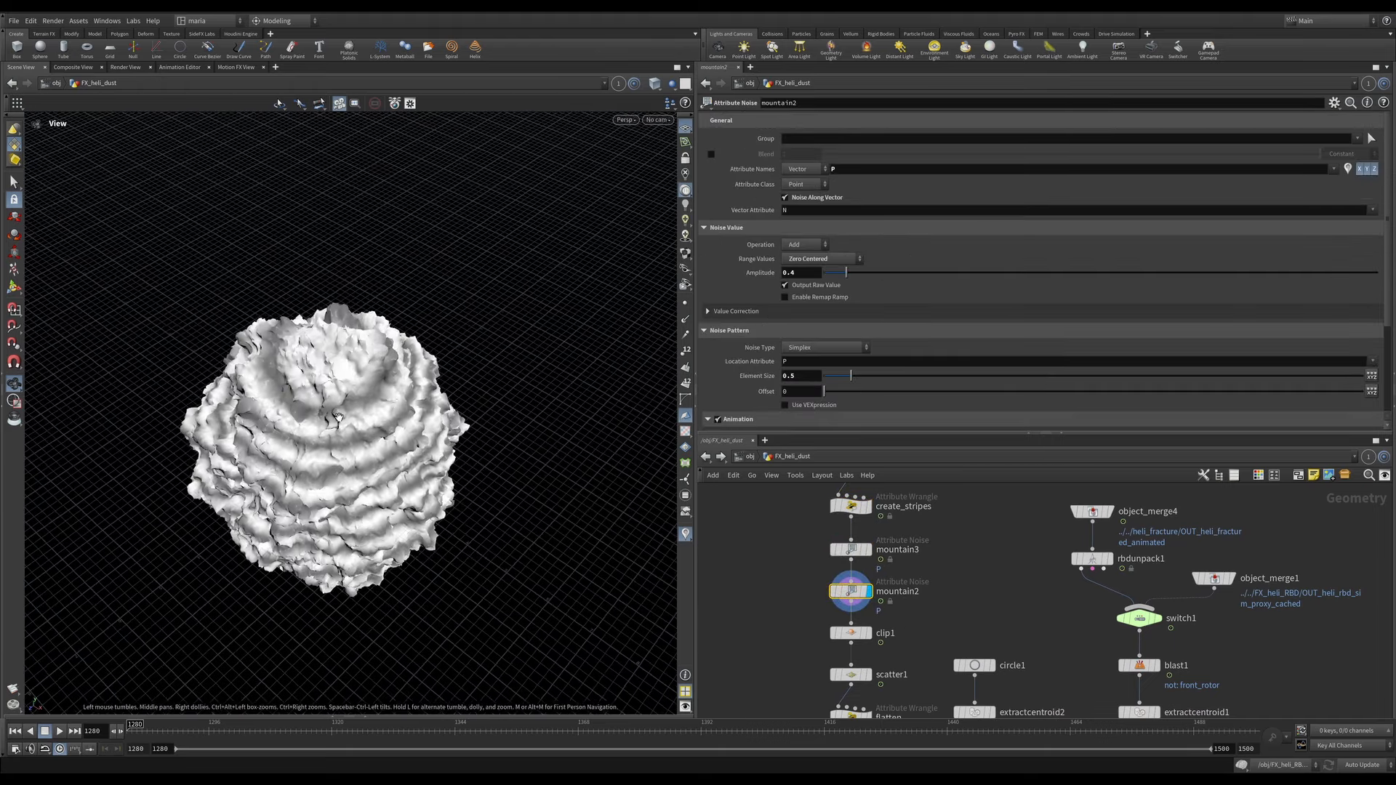
pyautogui.moveTo(338, 417)
pyautogui.mouseDown()
pyautogui.moveTo(343, 374)
pyautogui.moveTo(345, 394)
pyautogui.mouseUp()
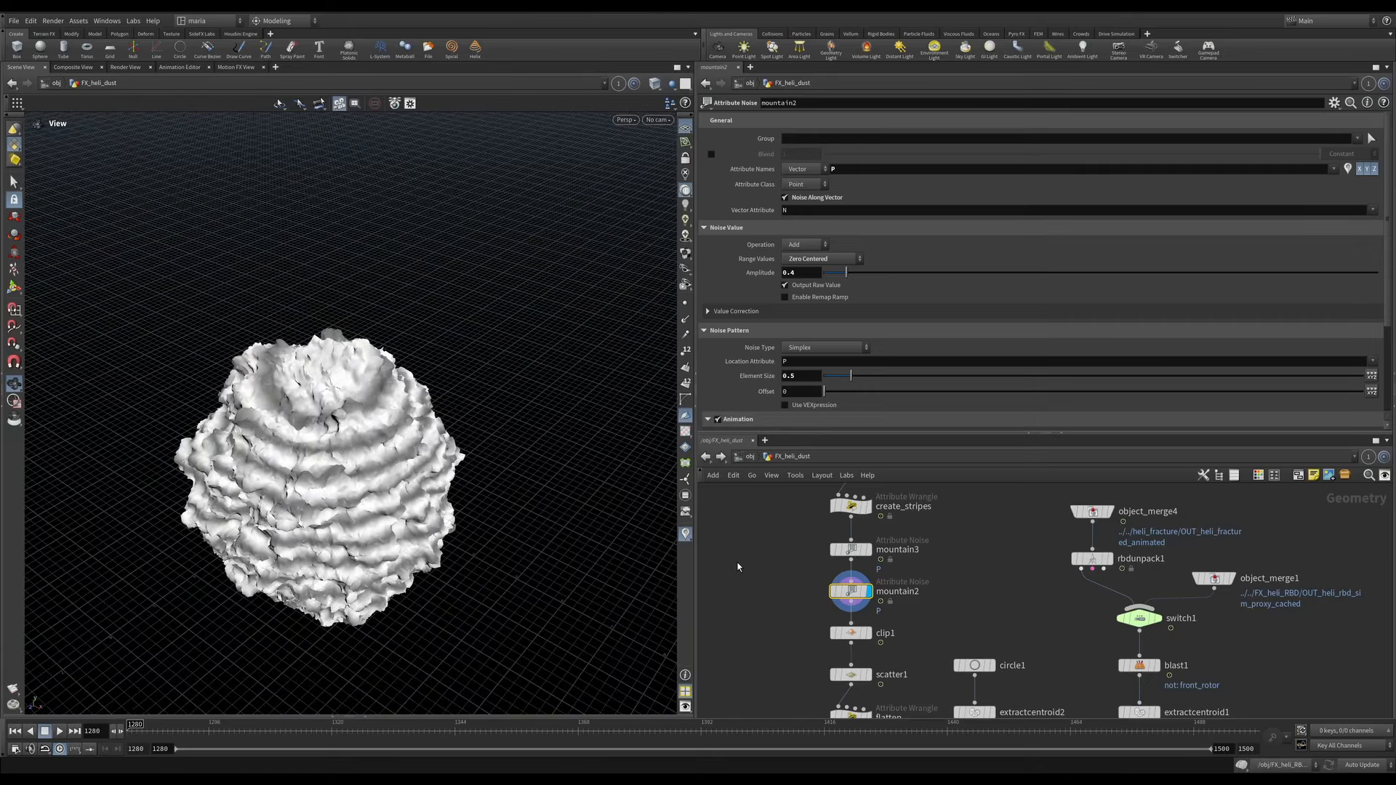
pyautogui.press('Up')
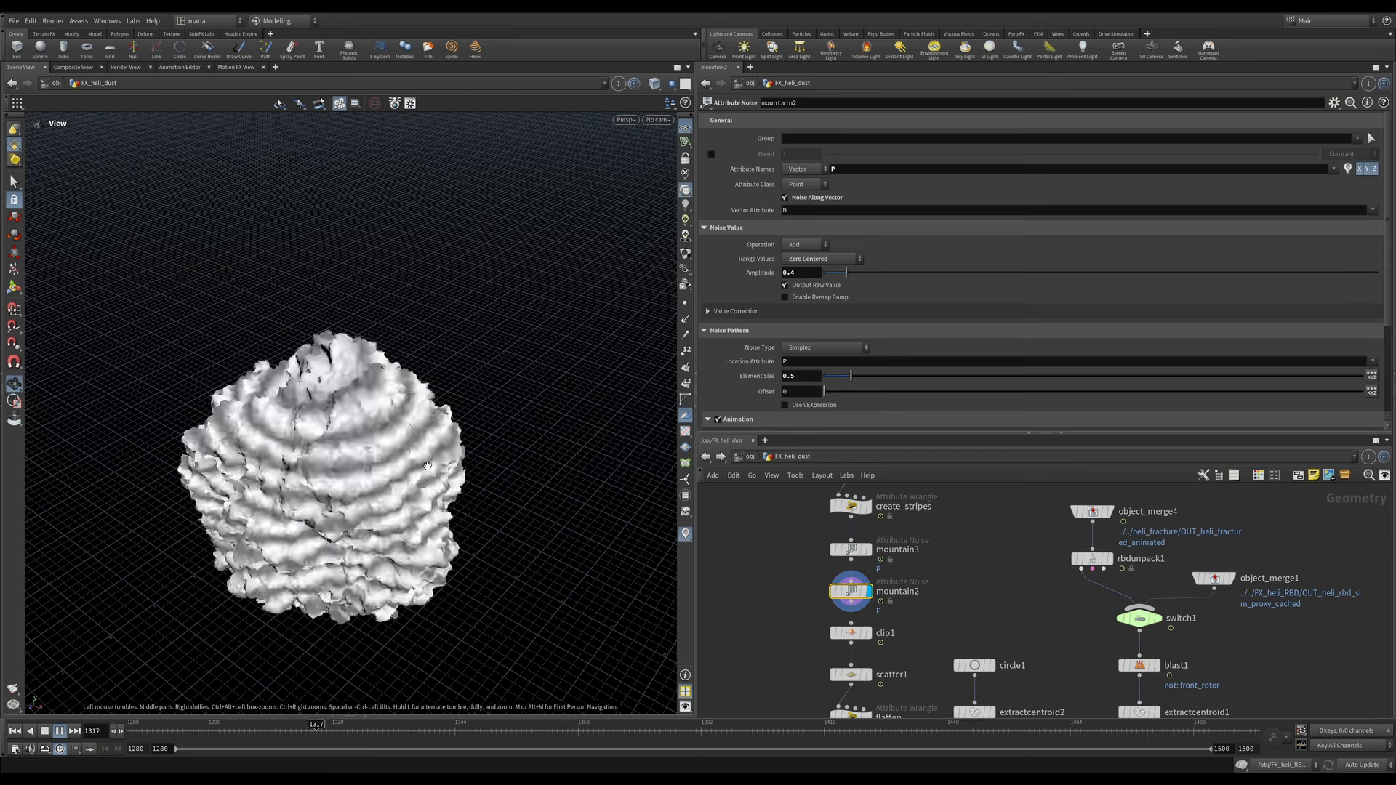
pyautogui.press('Up')
# Step: Display the clip1 node's result and inspect the clipped sphere from different angles
pyautogui.moveTo(768, 610); pyautogui.dragTo(769, 525, button='middle')
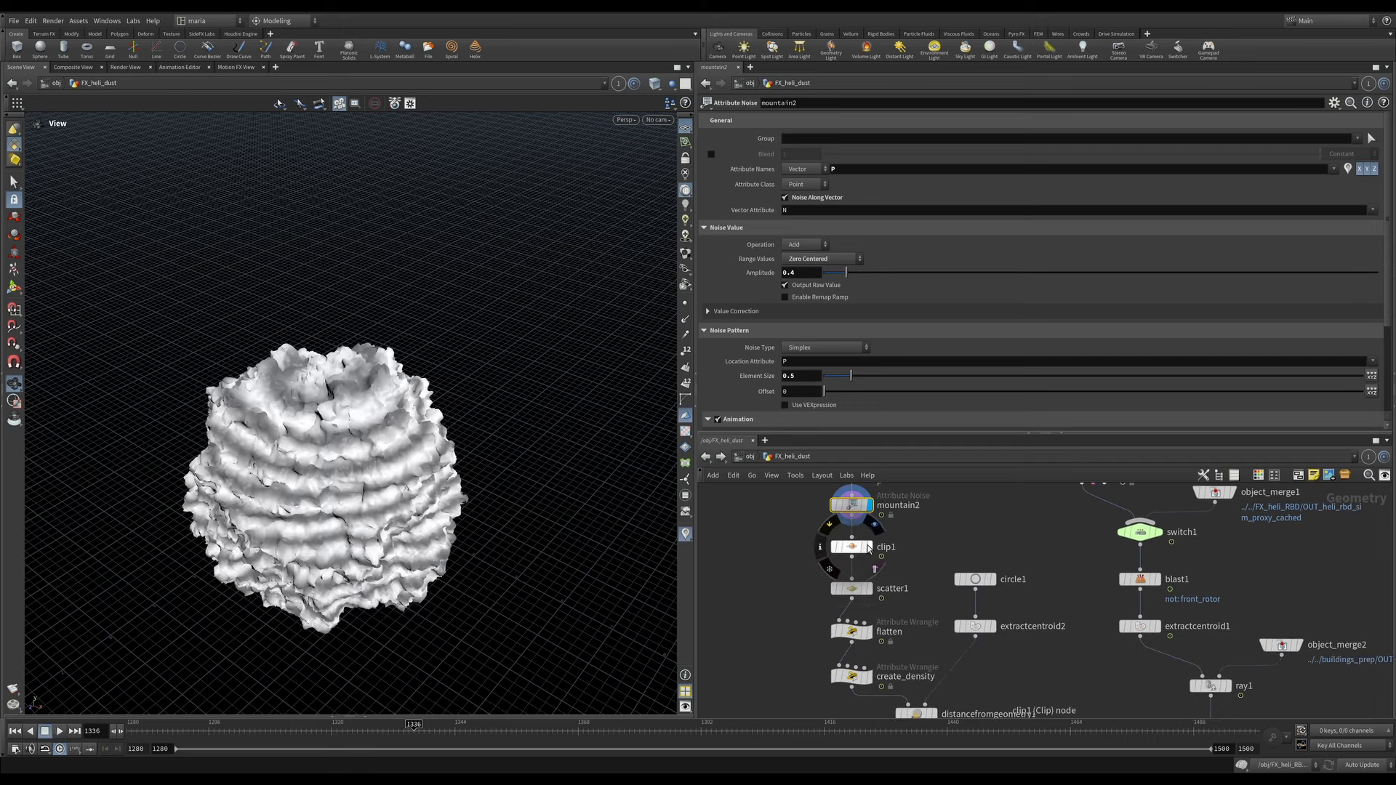
pyautogui.click(874, 550)
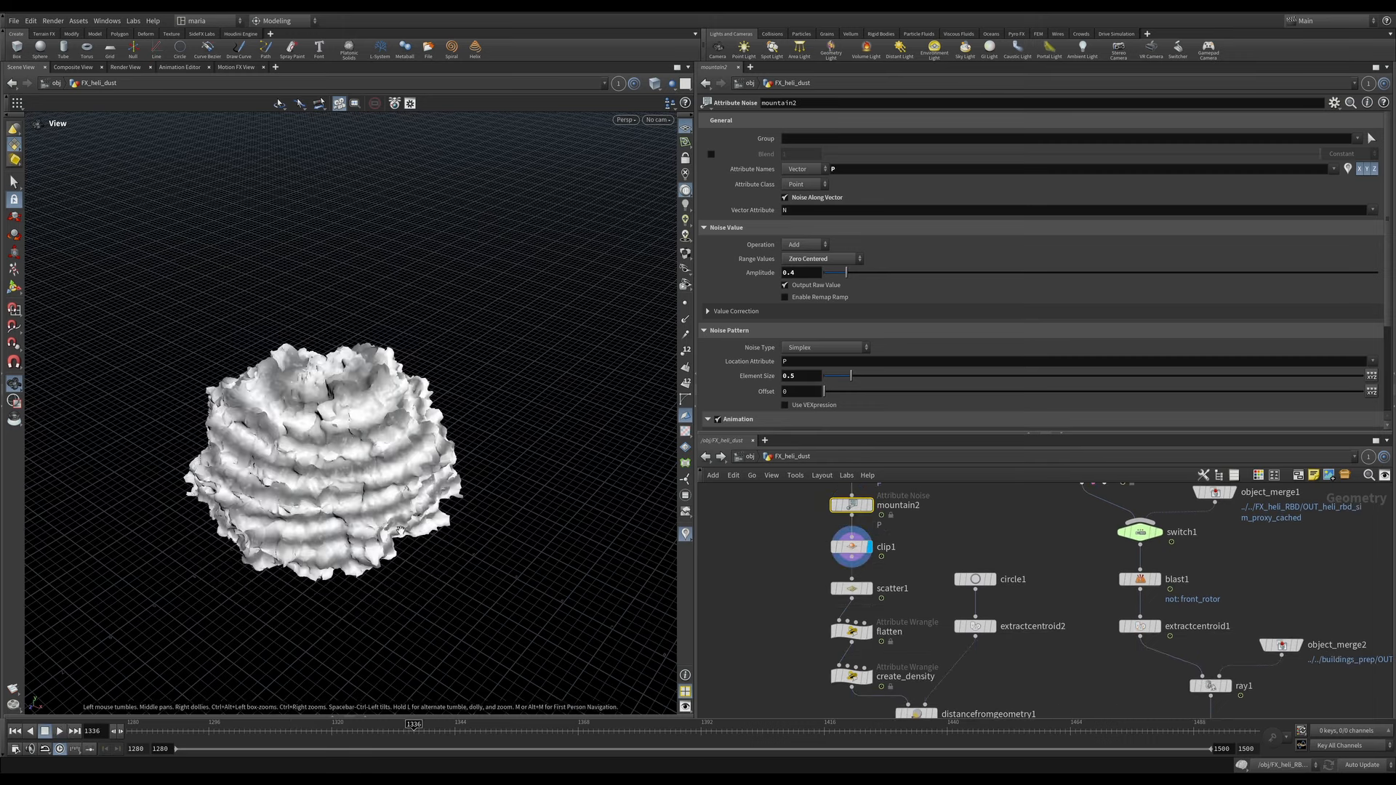
pyautogui.moveTo(360, 480); pyautogui.dragTo(370, 523)
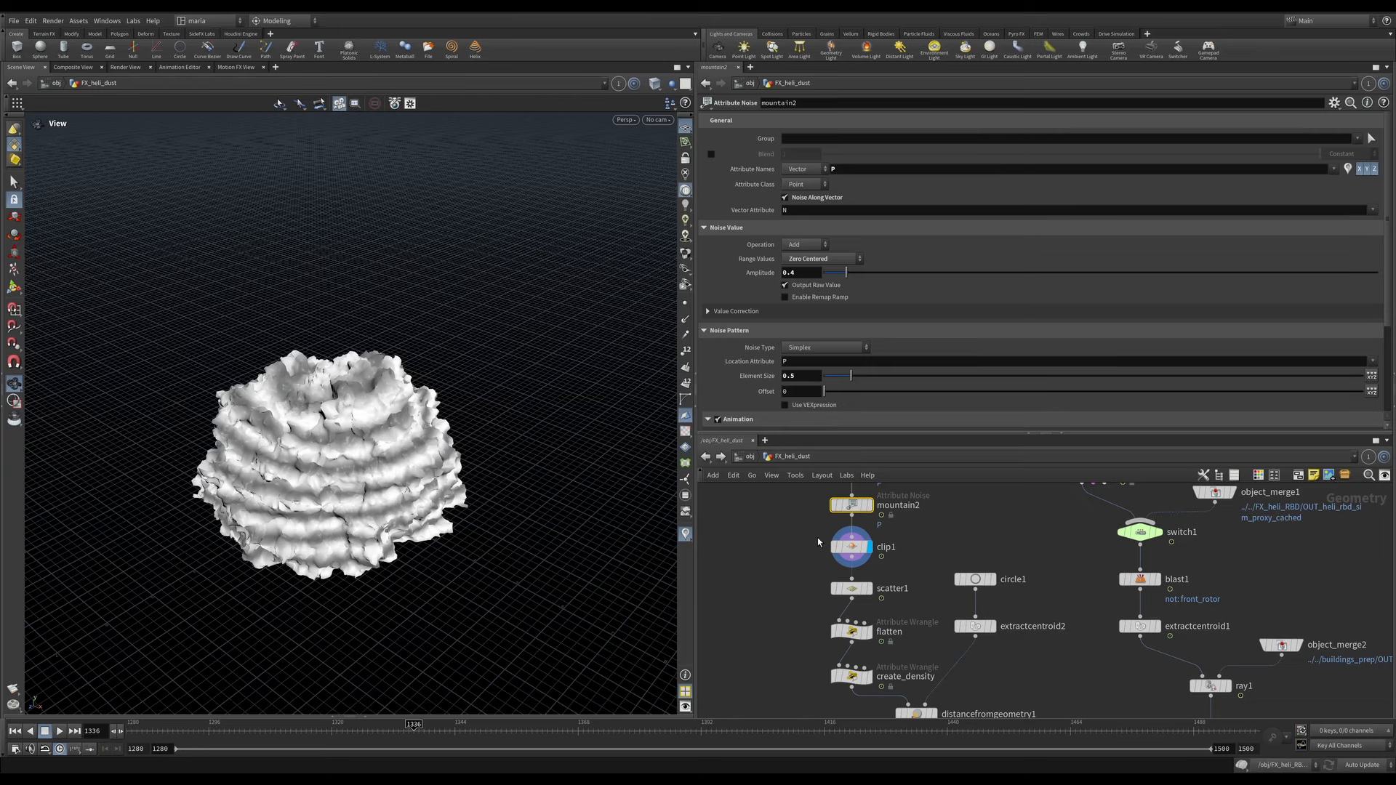
pyautogui.moveTo(341, 530)
pyautogui.mouseDown()
pyautogui.moveTo(352, 434)
pyautogui.moveTo(414, 380)
pyautogui.moveTo(338, 548)
pyautogui.mouseUp()
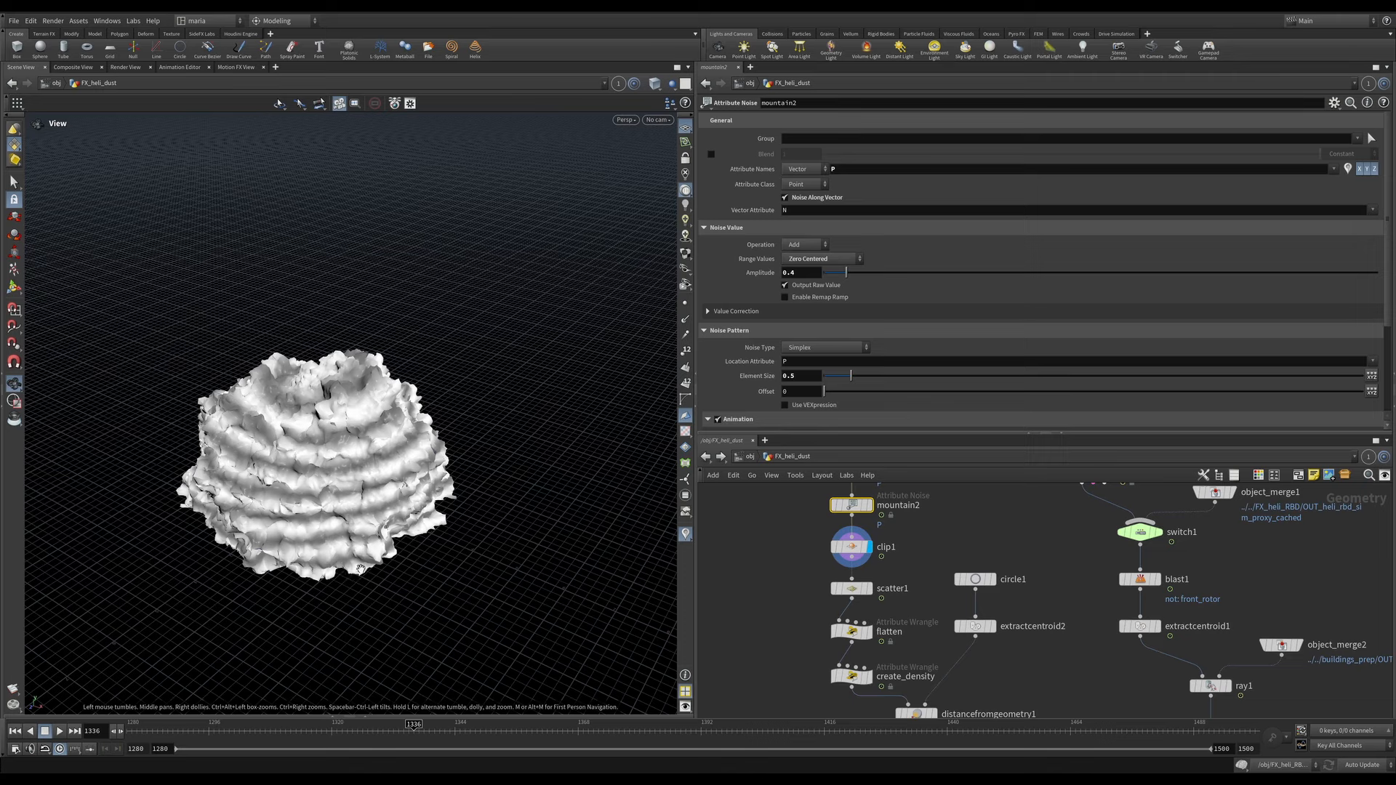
# Step: Display the points generated by scatter1 and show the node's scatter settings
pyautogui.moveTo(795, 522); pyautogui.dragTo(800, 495, button='middle')
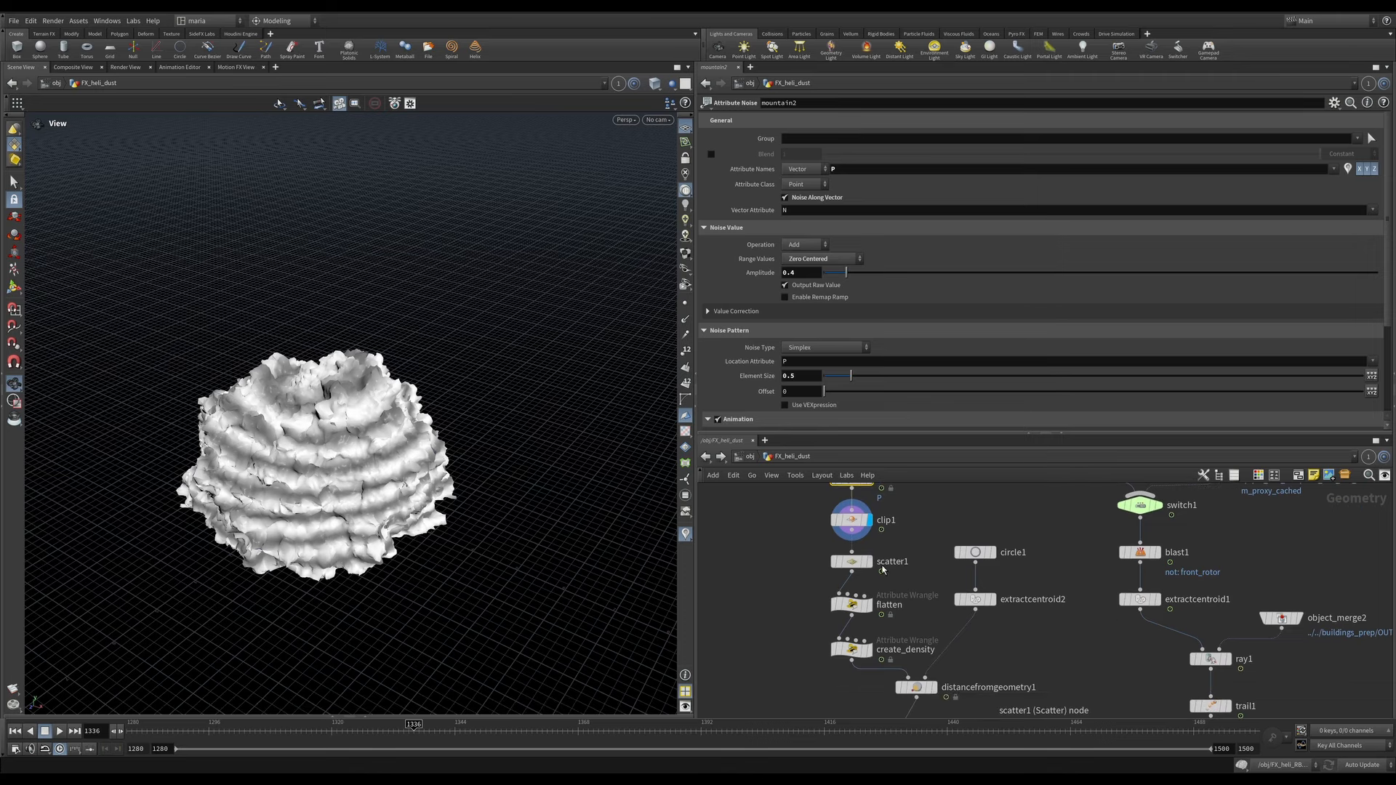
pyautogui.click(868, 561)
pyautogui.click(854, 568)
pyautogui.moveTo(408, 422); pyautogui.dragTo(393, 474, button='middle')
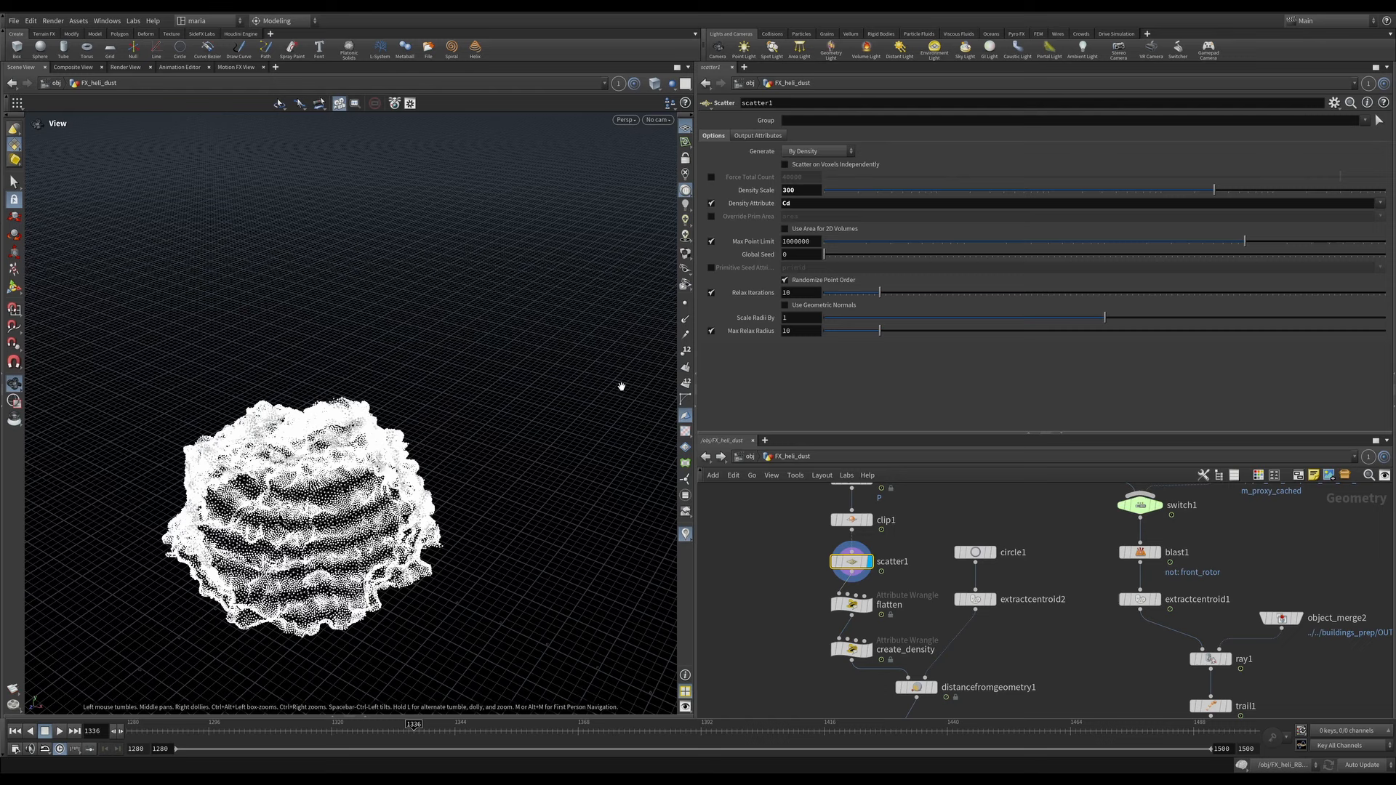
# Step: Display the flatten wrangle with its code and play the animation of the flattened ring pattern
pyautogui.click(867, 604)
pyautogui.click(858, 604)
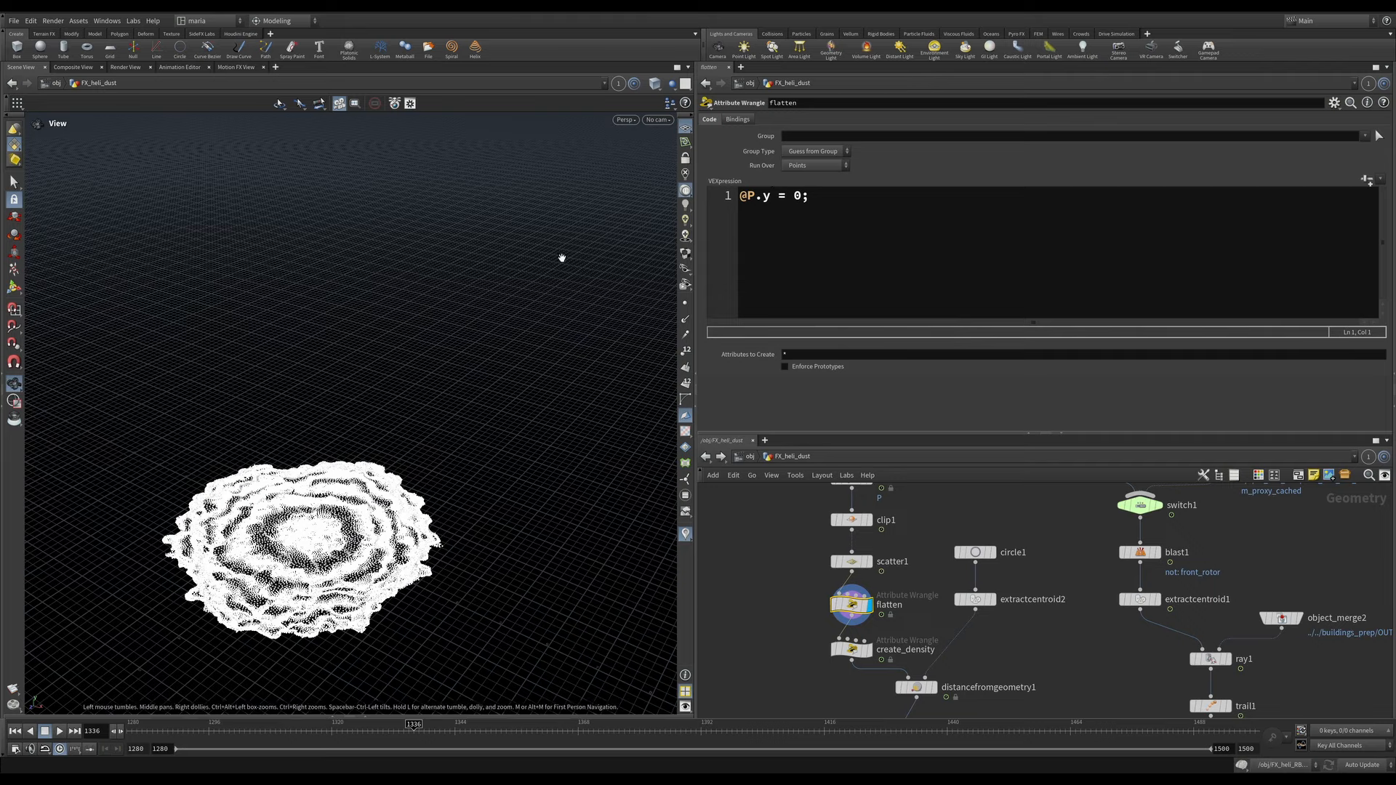
pyautogui.moveTo(253, 389); pyautogui.dragTo(396, 509)
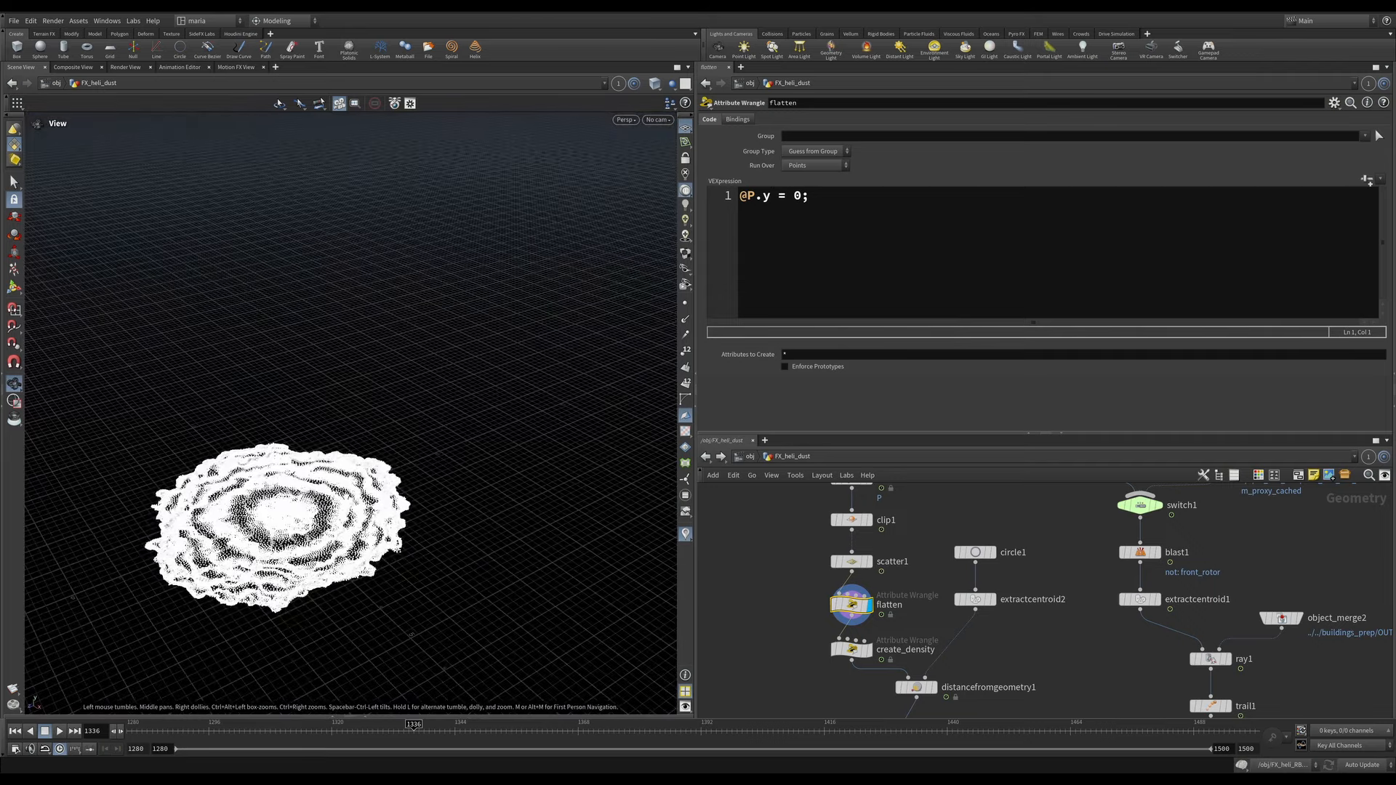
pyautogui.hotkey('ctrl', 'Up')
pyautogui.press('Up')
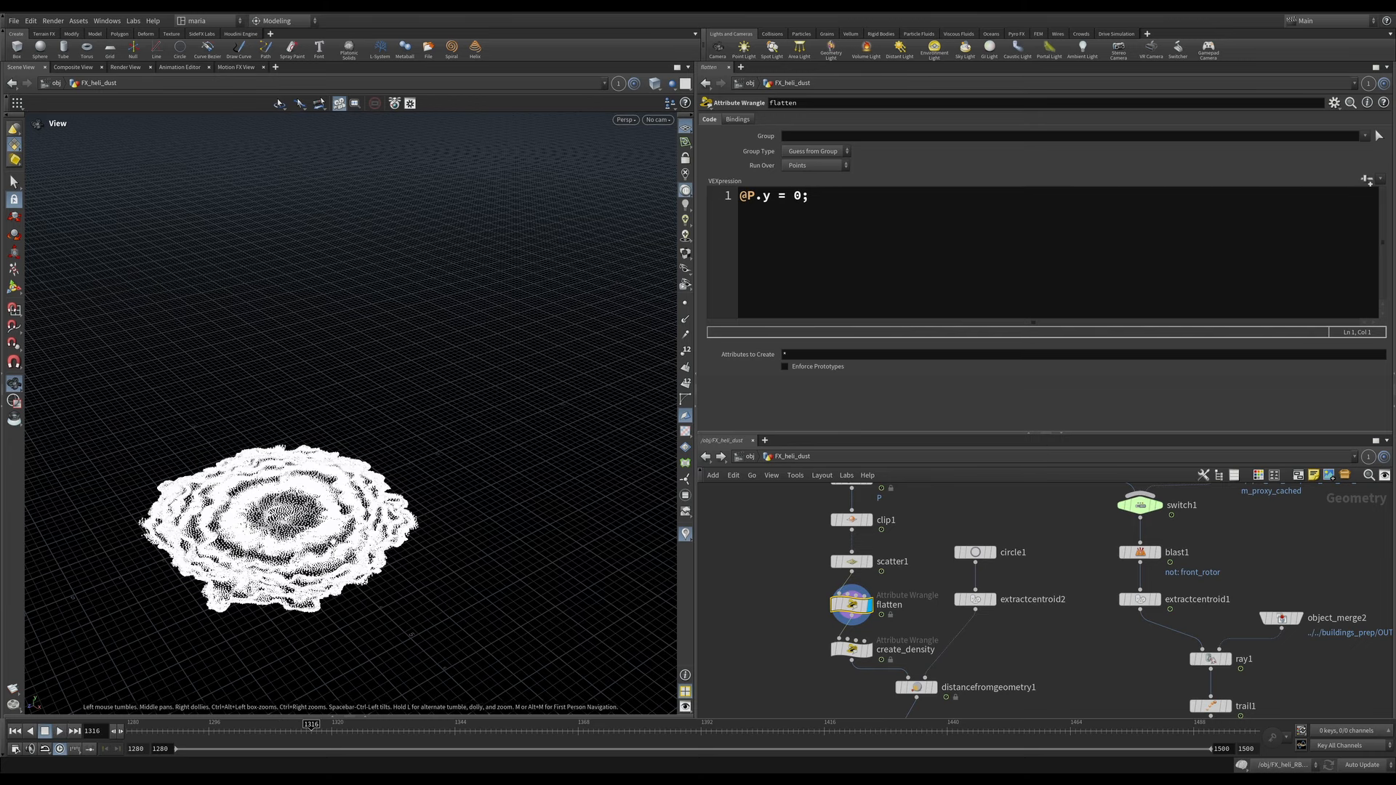
# Step: Display the create_density wrangle with its code and inspect the flattened points up close
pyautogui.click(865, 655)
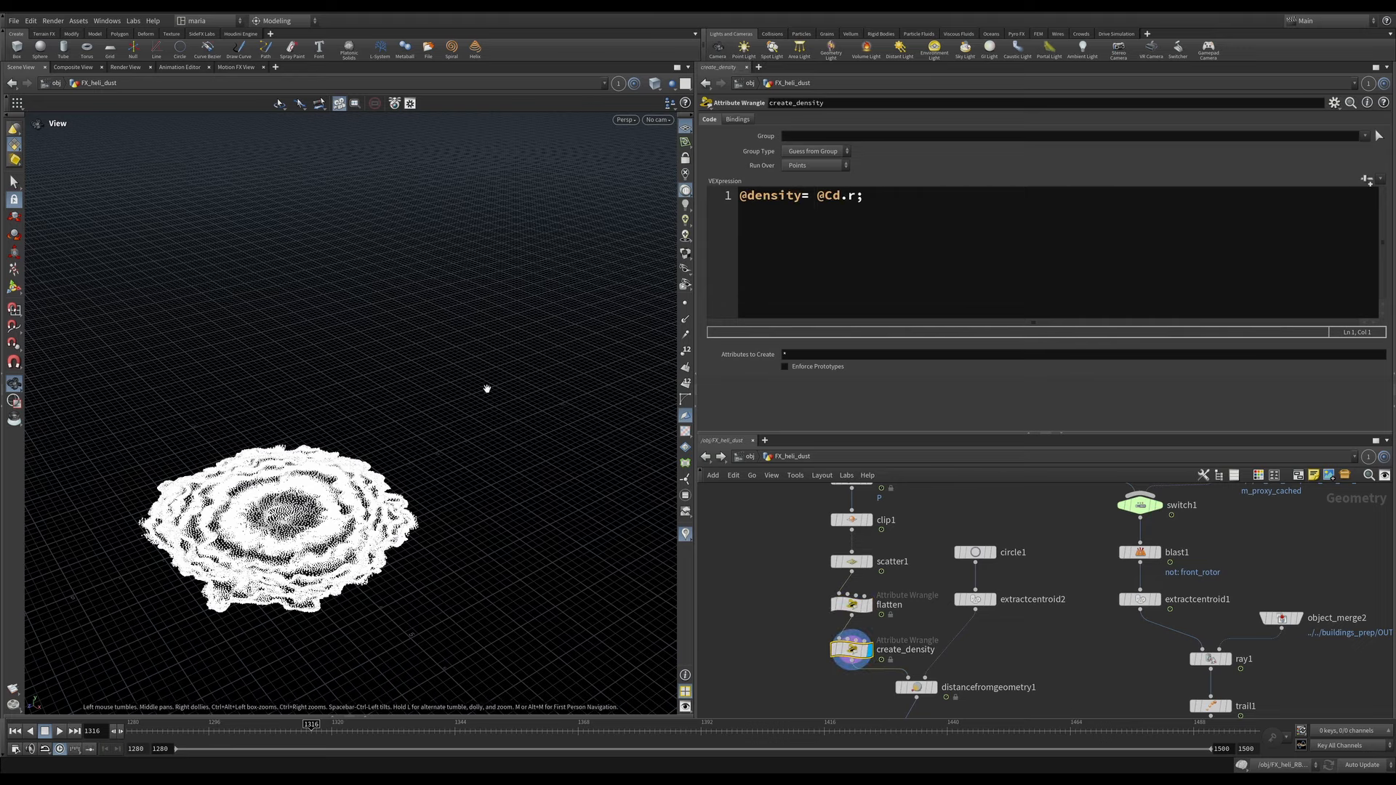
pyautogui.moveTo(350, 533); pyautogui.dragTo(346, 551)
pyautogui.scroll(5, 342, 545)
pyautogui.moveTo(333, 561); pyautogui.dragTo(374, 533, button='middle')
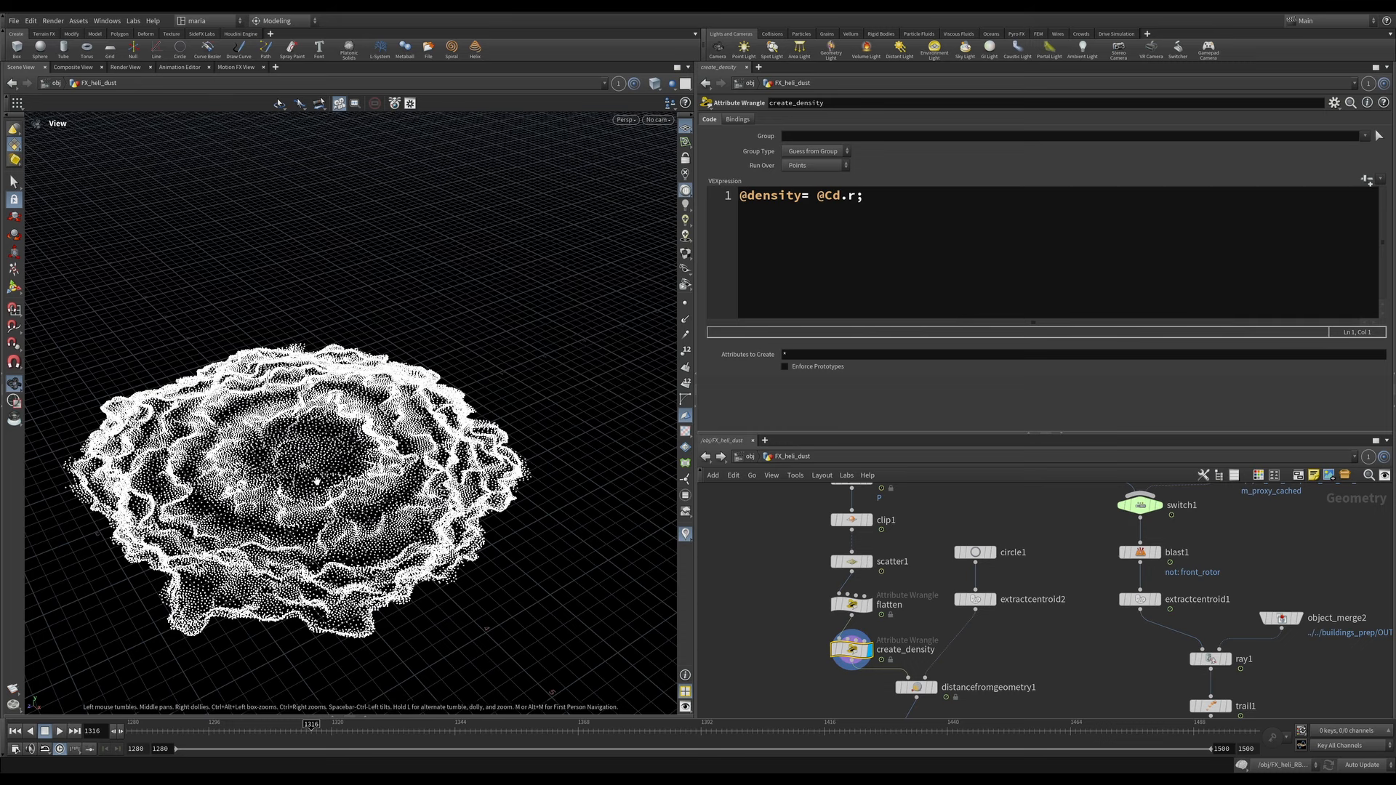
# Step: Display circle1 and its extractcentroid2 node, and show the centroid node's parameters
pyautogui.click(987, 554)
pyautogui.click(993, 599)
pyautogui.click(975, 600)
# Step: Try a one-point Add node in place of extractcentroid2 as the second input of distancefromgeometry1, and delete it again
pyautogui.press('Tab')
pyautogui.write('add')
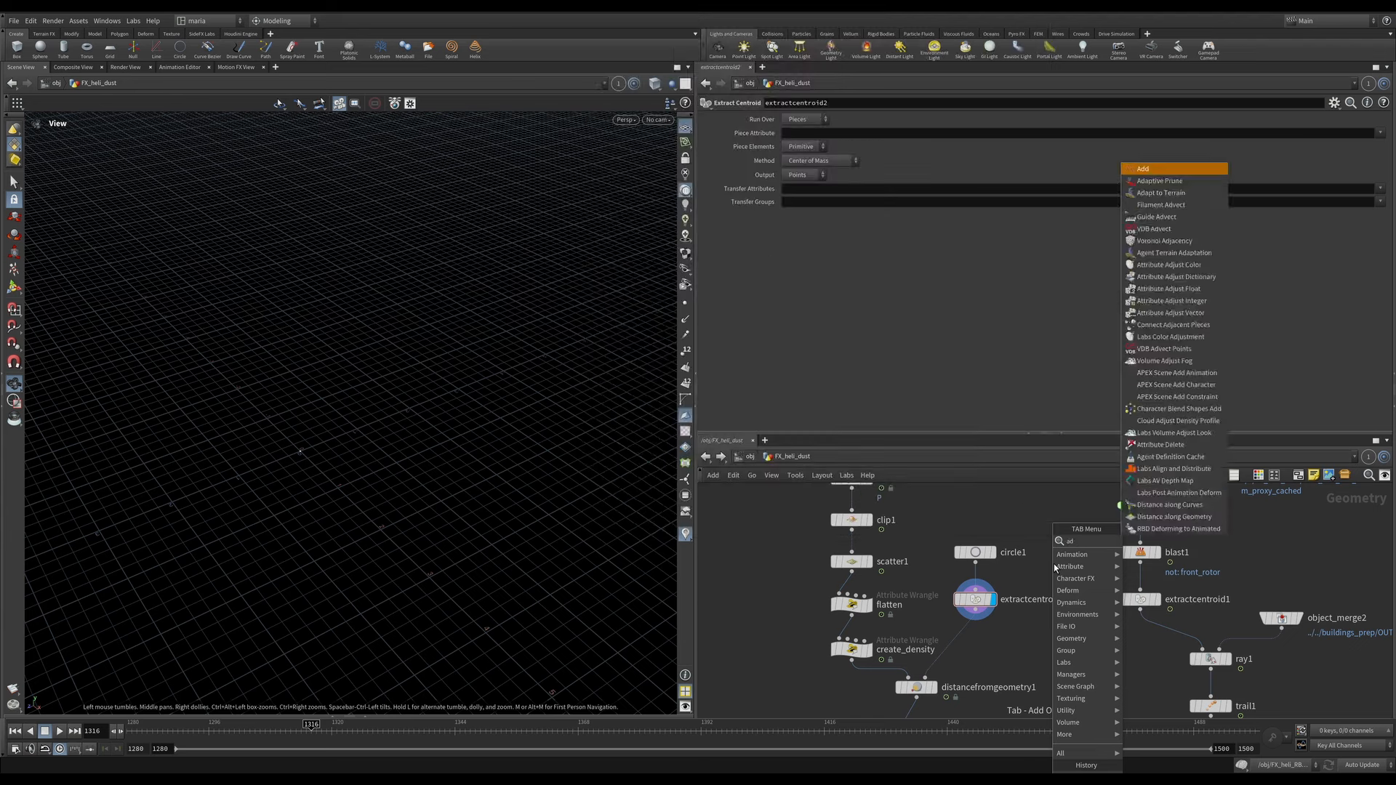
pyautogui.press('Return')
pyautogui.click(1052, 562)
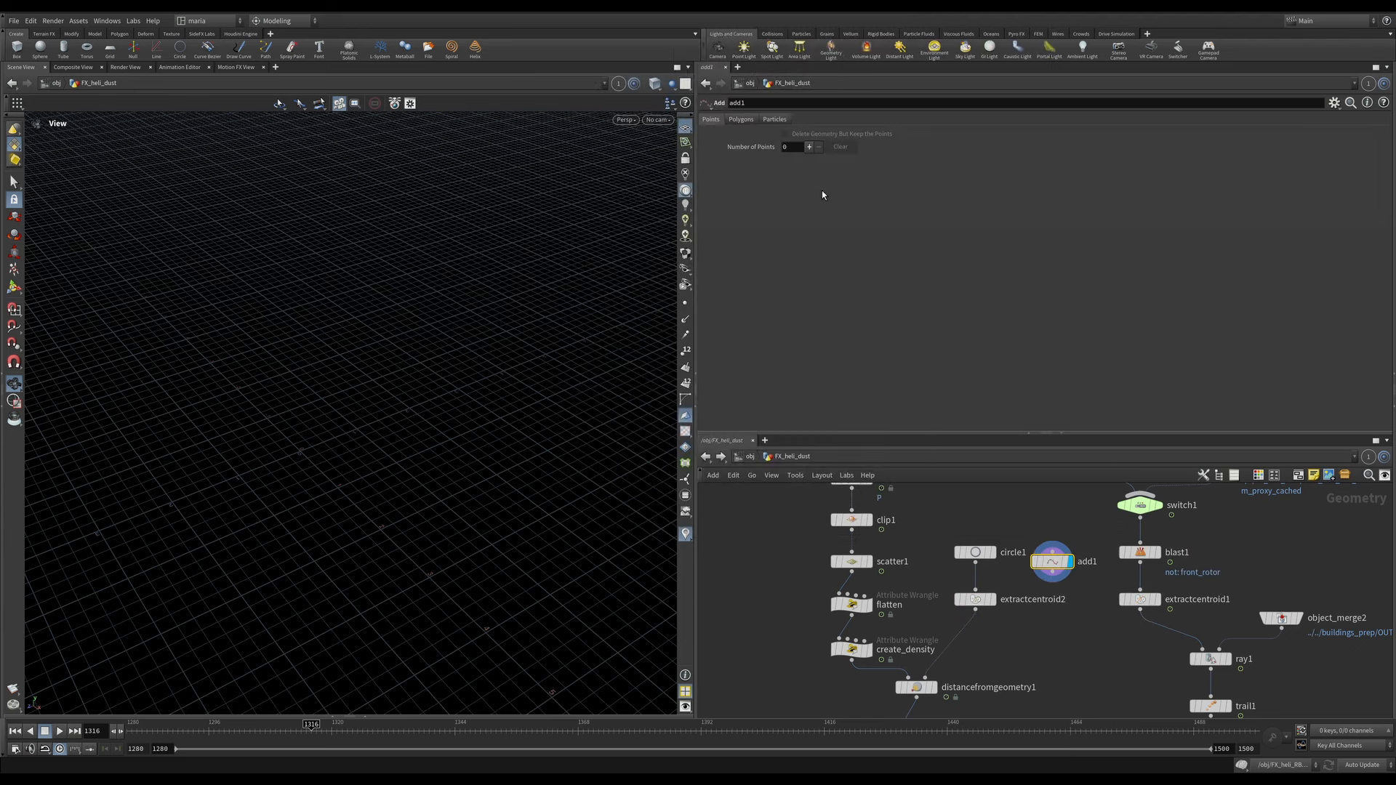
pyautogui.click(808, 147)
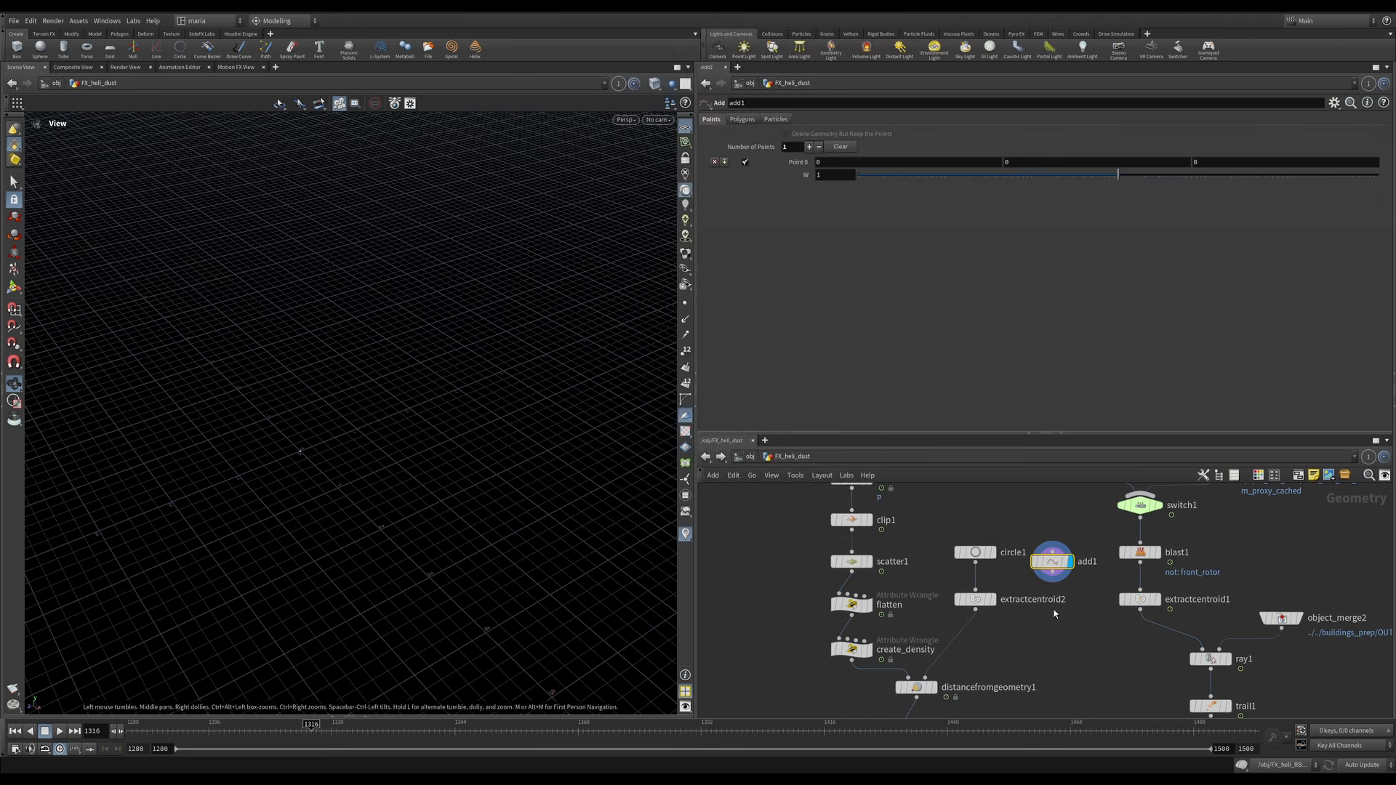
pyautogui.moveTo(1055, 568); pyautogui.dragTo(929, 678)
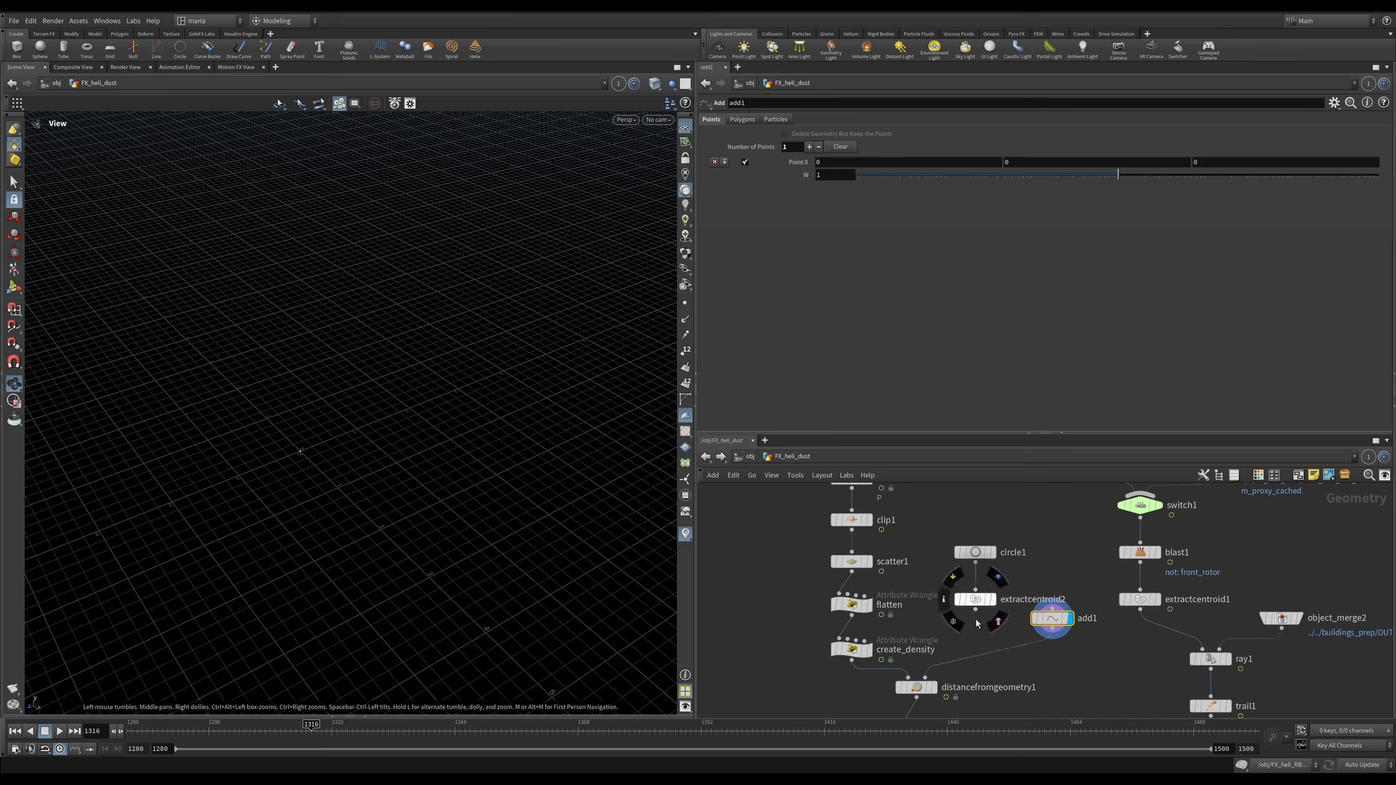
pyautogui.moveTo(1064, 632)
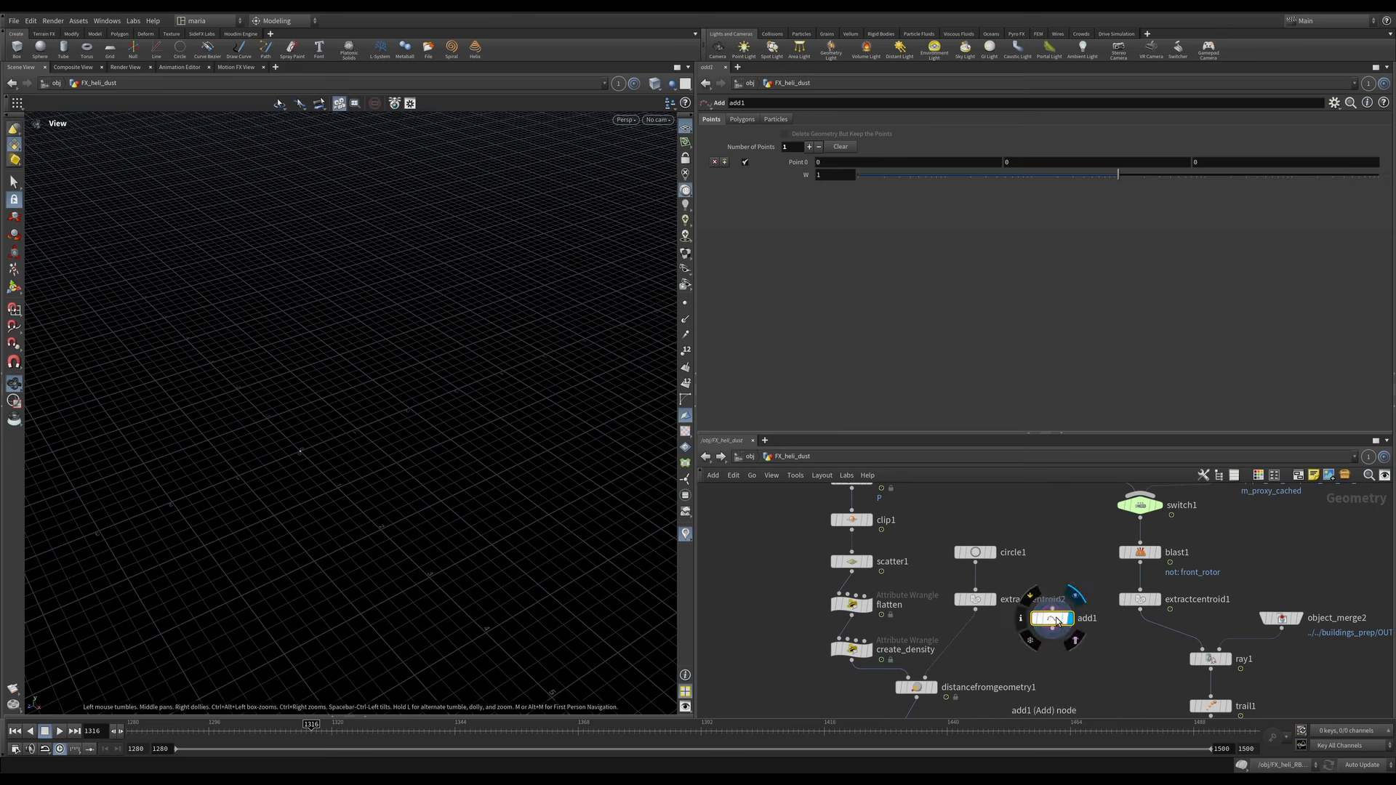
pyautogui.press('Delete')
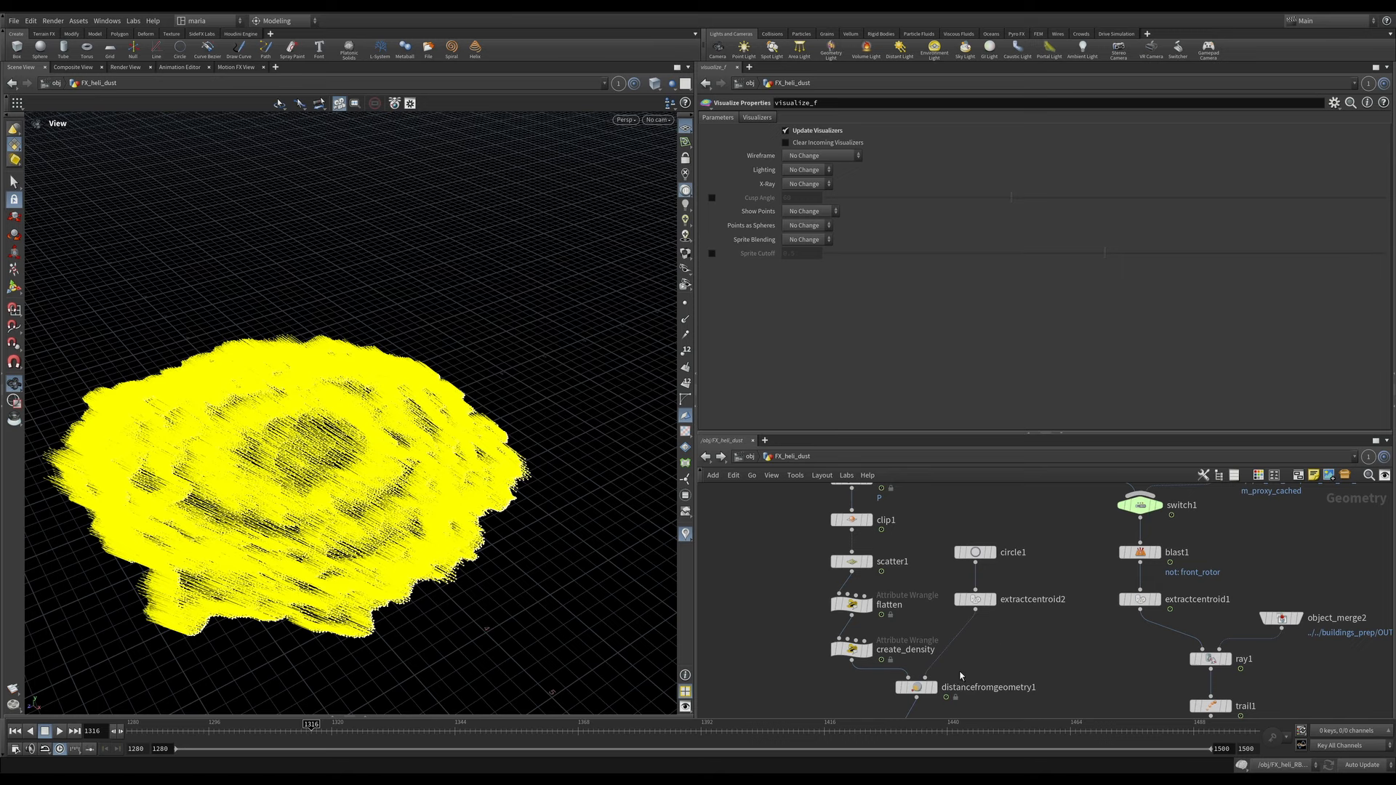
# Step: Display distancefromgeometry1 and turn on the visualizer for its output mask attribute
pyautogui.click(937, 687)
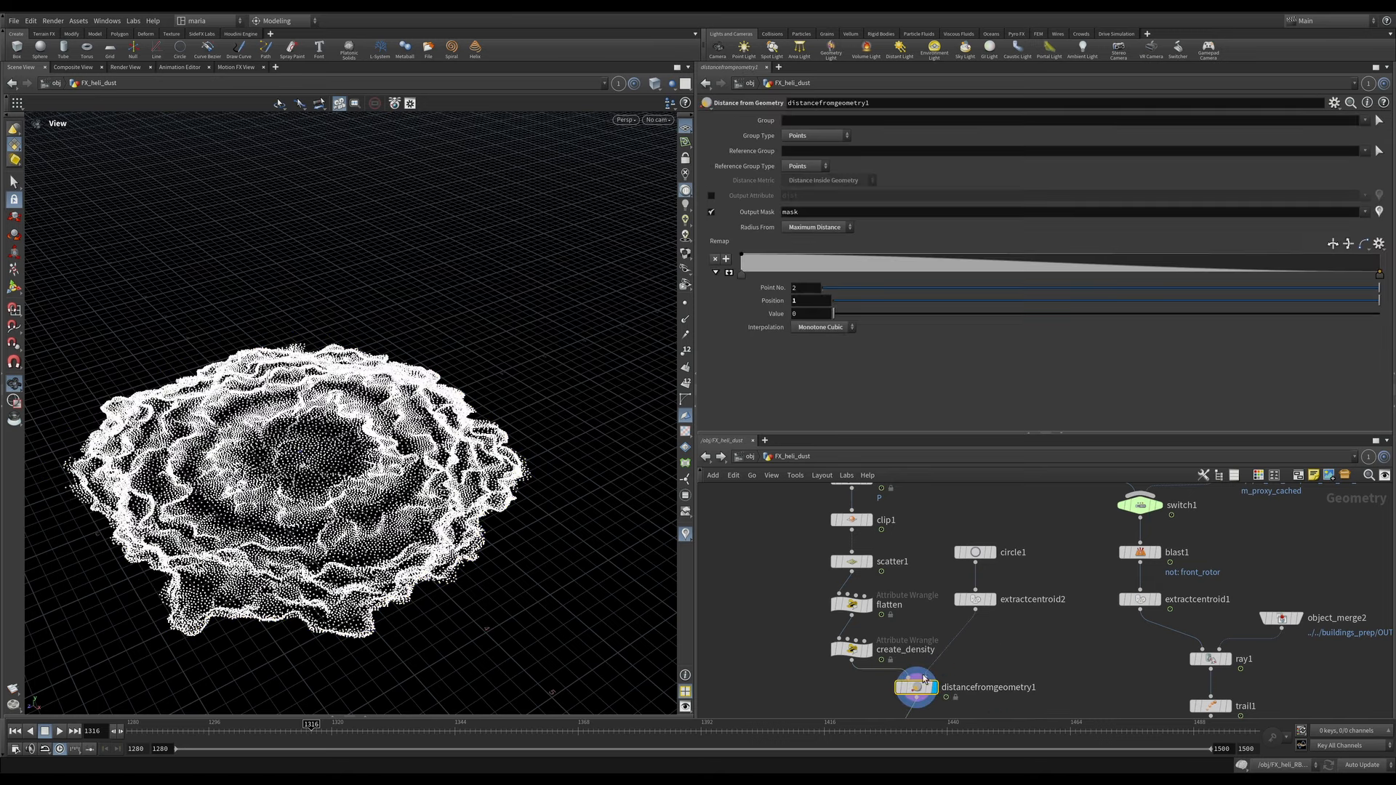
pyautogui.click(916, 687)
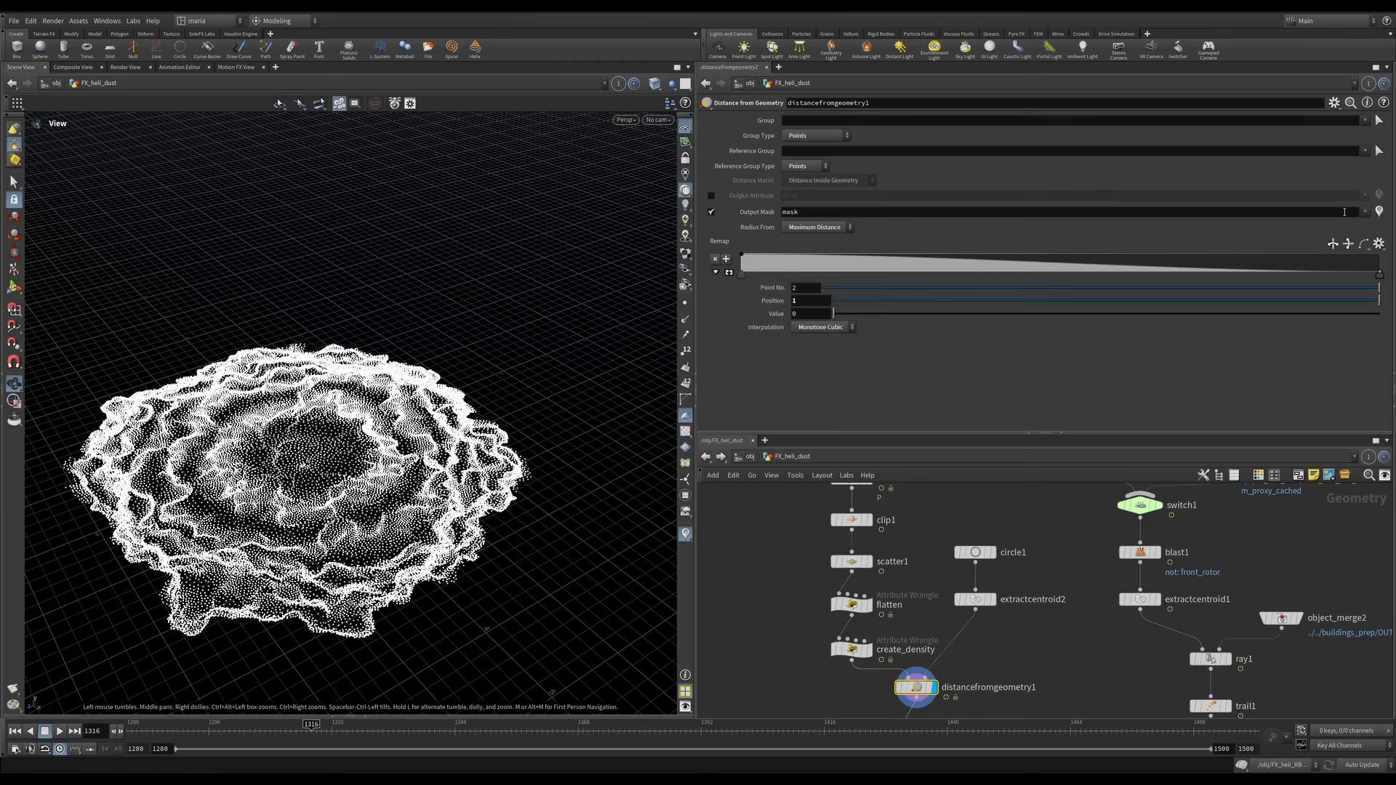
pyautogui.click(1378, 212)
pyautogui.moveTo(1002, 669); pyautogui.dragTo(1004, 611, button='middle')
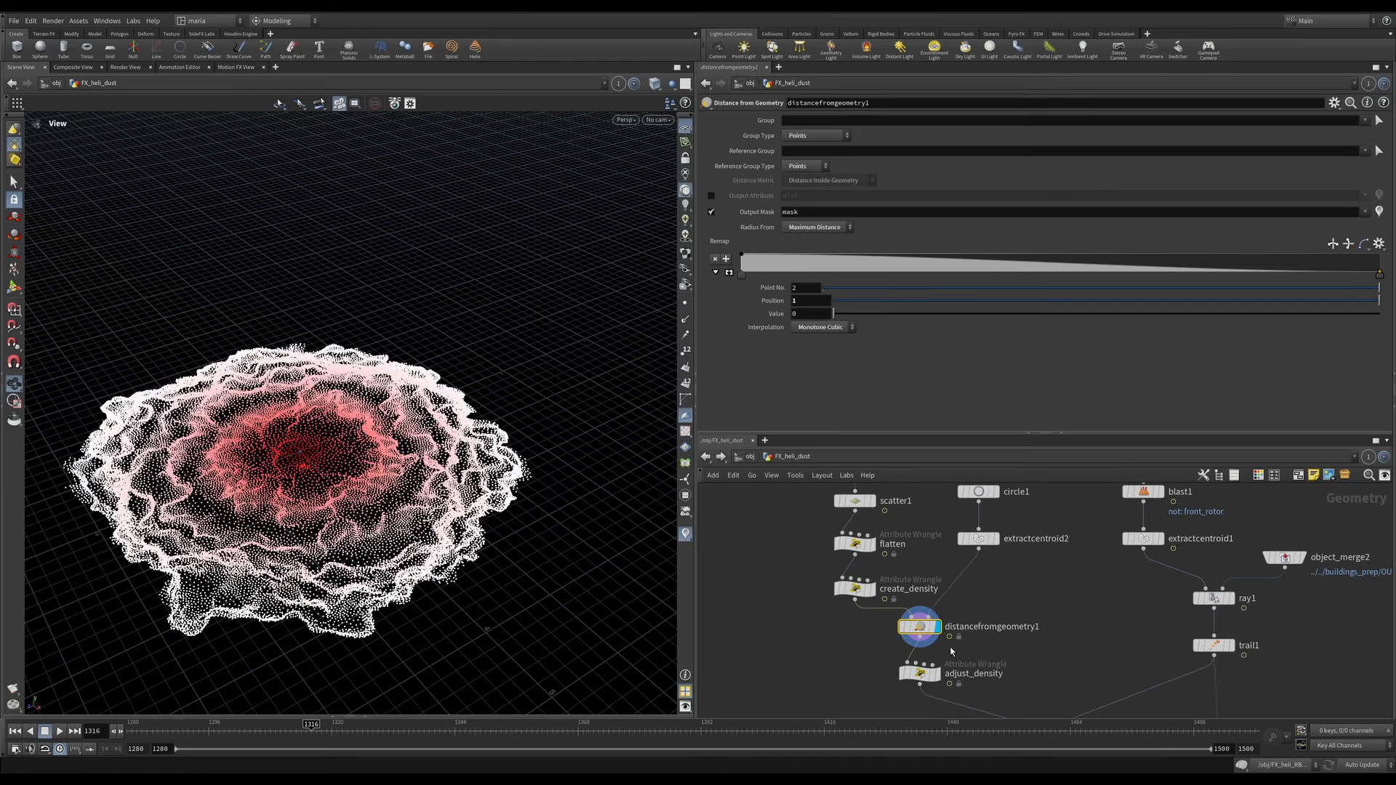
# Step: Display the adjust_density wrangle and show its code multiplying density by the mask
pyautogui.scroll(3, 938, 651)
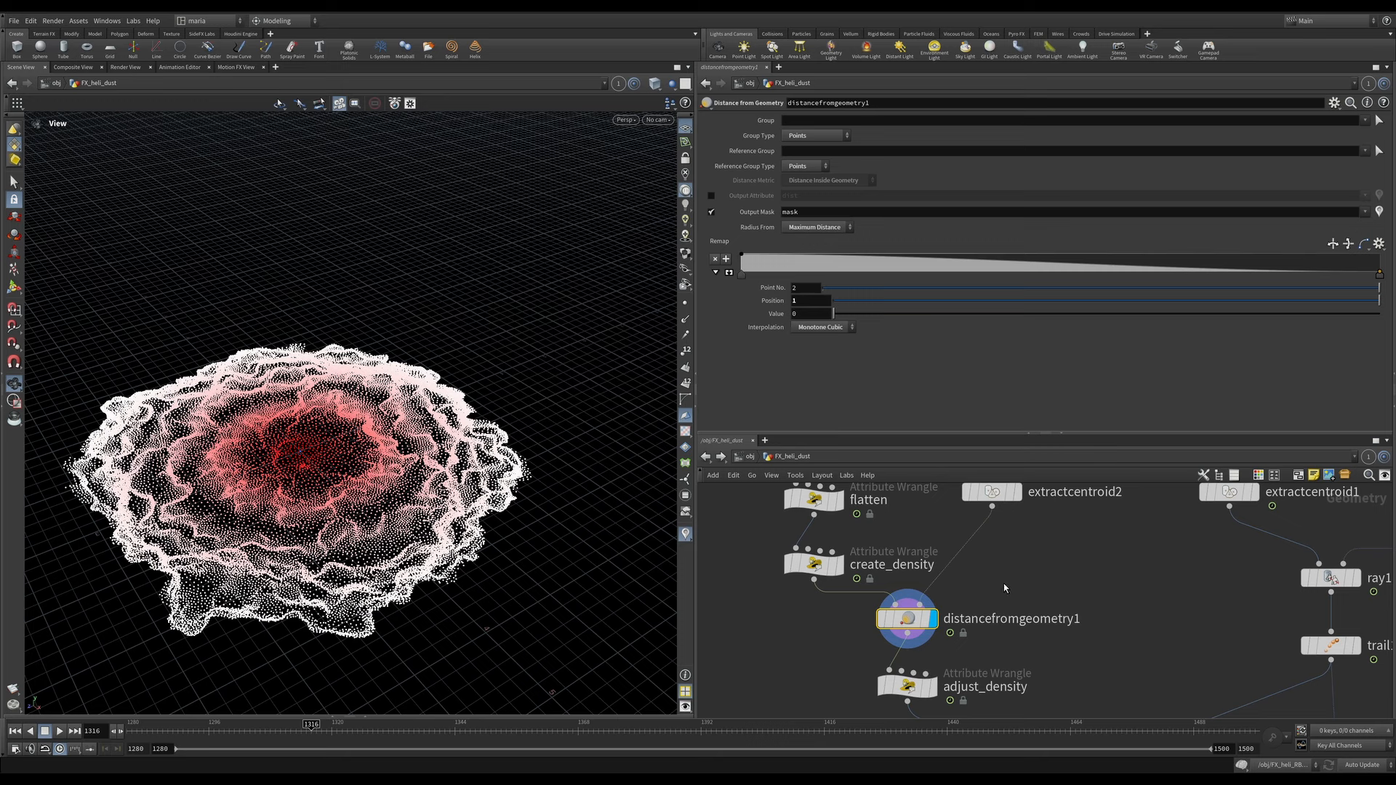
pyautogui.moveTo(1030, 563); pyautogui.dragTo(1029, 607, button='middle')
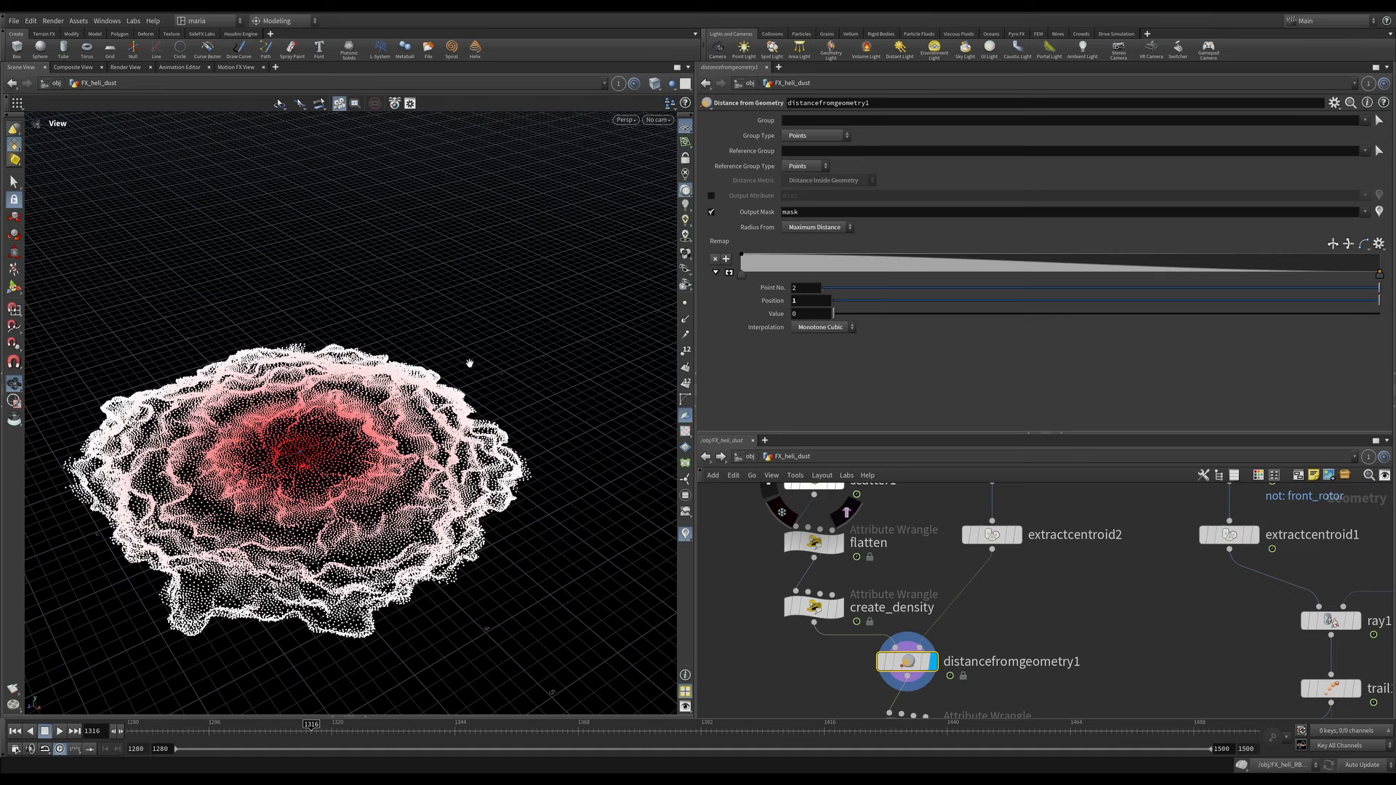
pyautogui.moveTo(1000, 614); pyautogui.dragTo(1009, 473, button='middle')
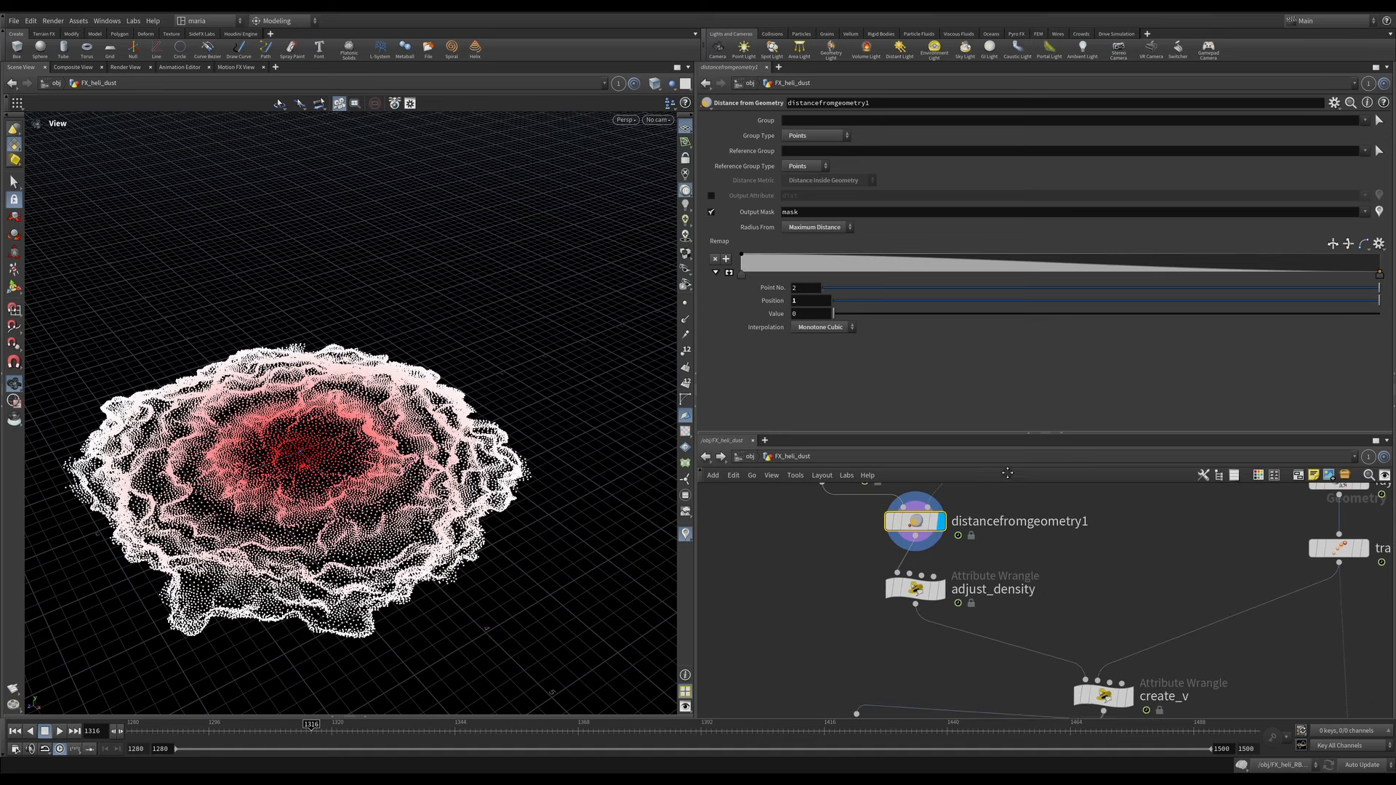
pyautogui.click(937, 597)
pyautogui.click(923, 592)
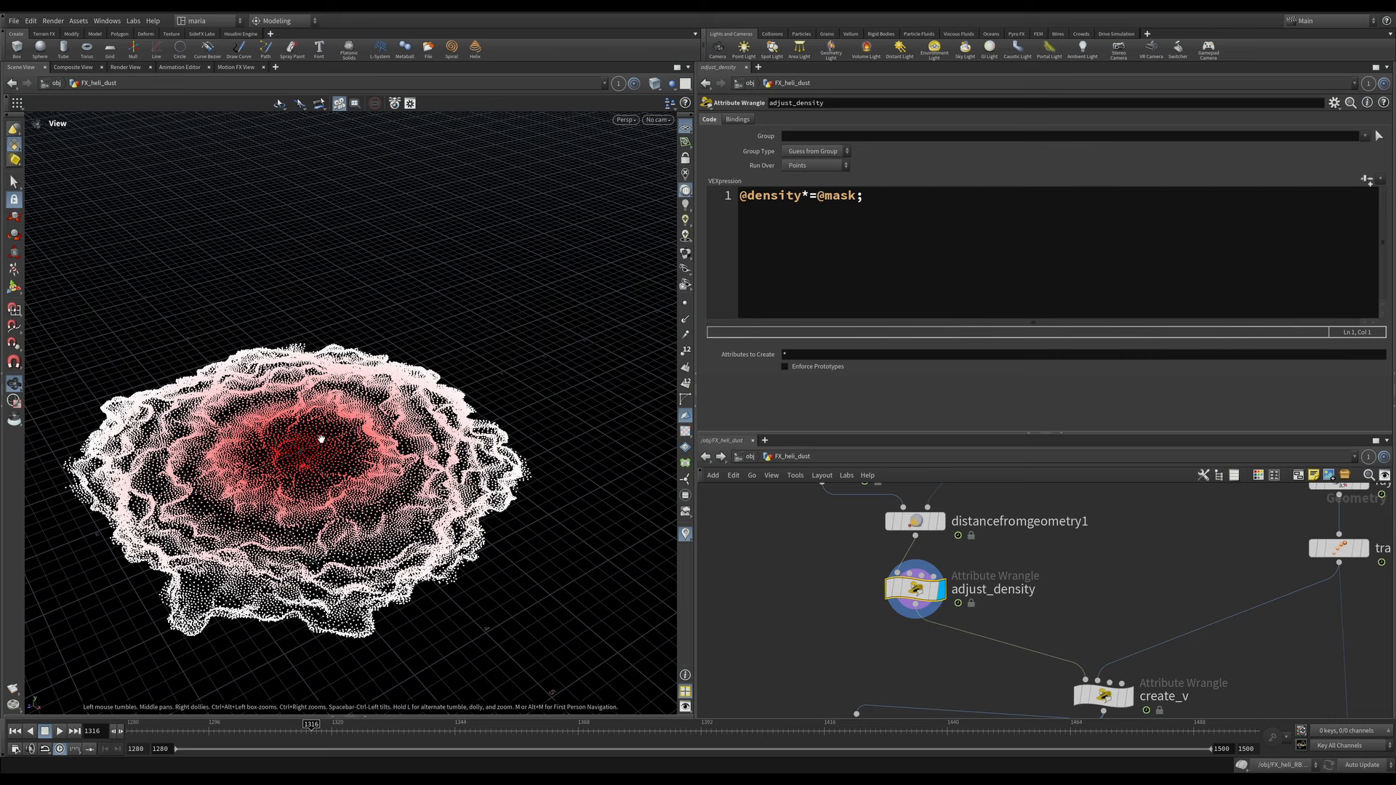
# Step: Display switch1 at the start of the rotor branch and view the helicopter geometry from different angles
pyautogui.scroll(-2, 1035, 578)
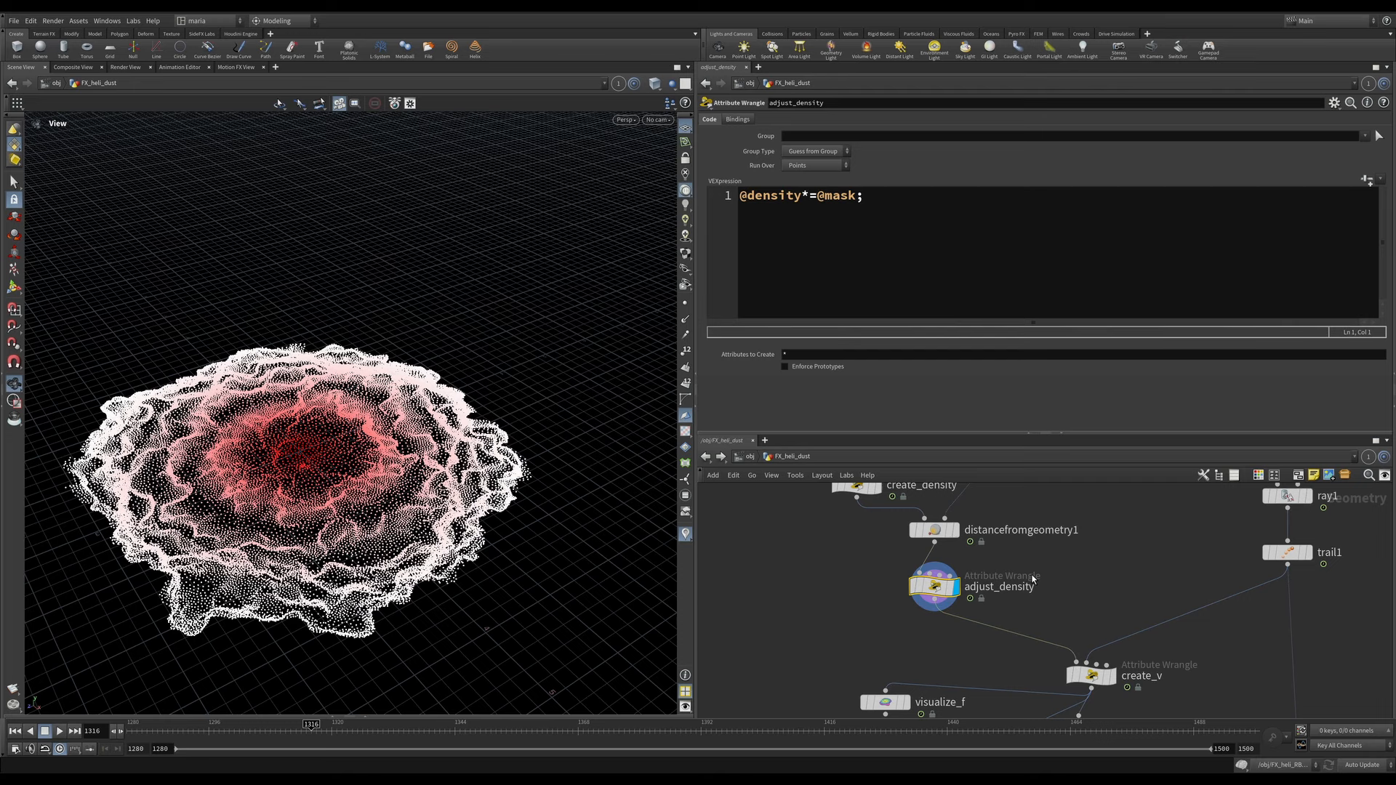
pyautogui.moveTo(1157, 525); pyautogui.dragTo(874, 659, button='middle')
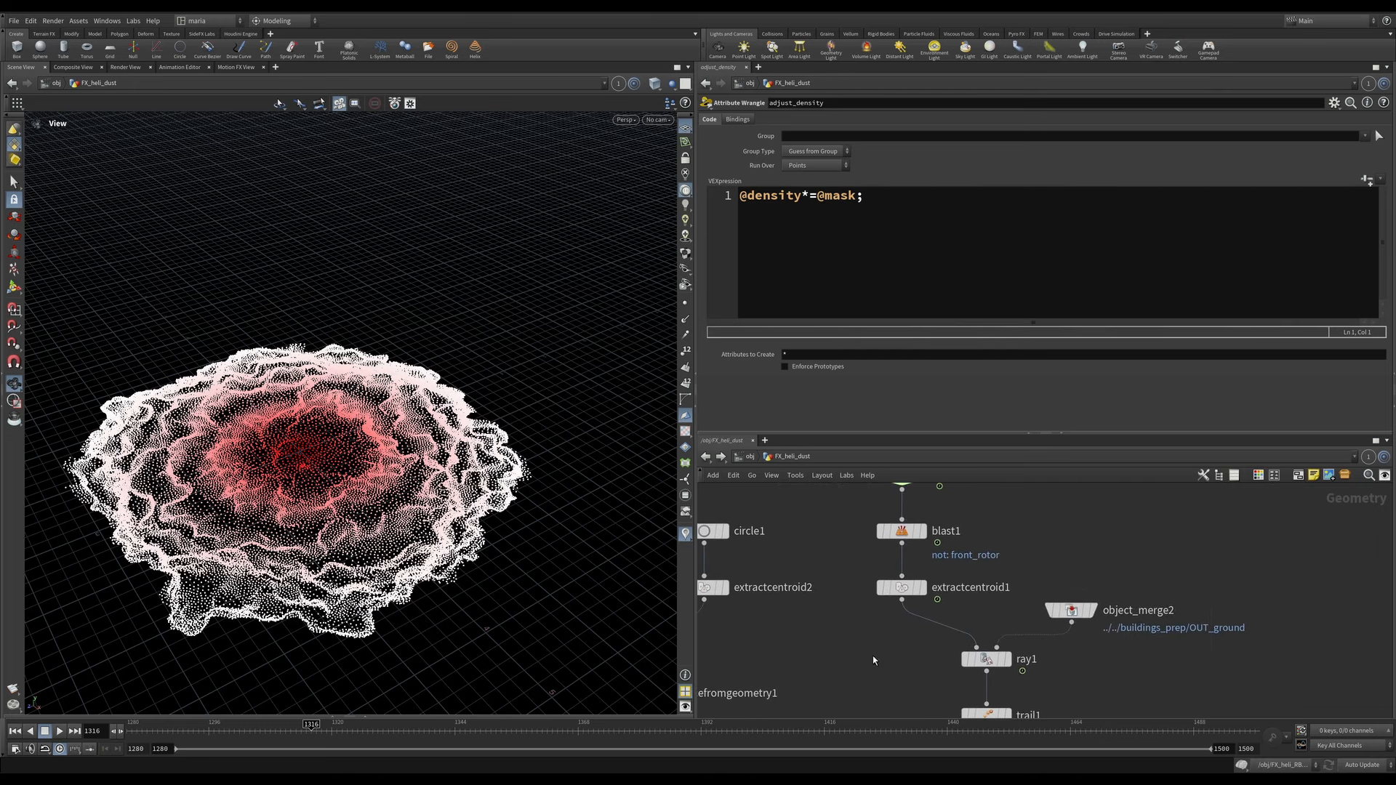
pyautogui.moveTo(976, 594); pyautogui.dragTo(997, 732, button='middle')
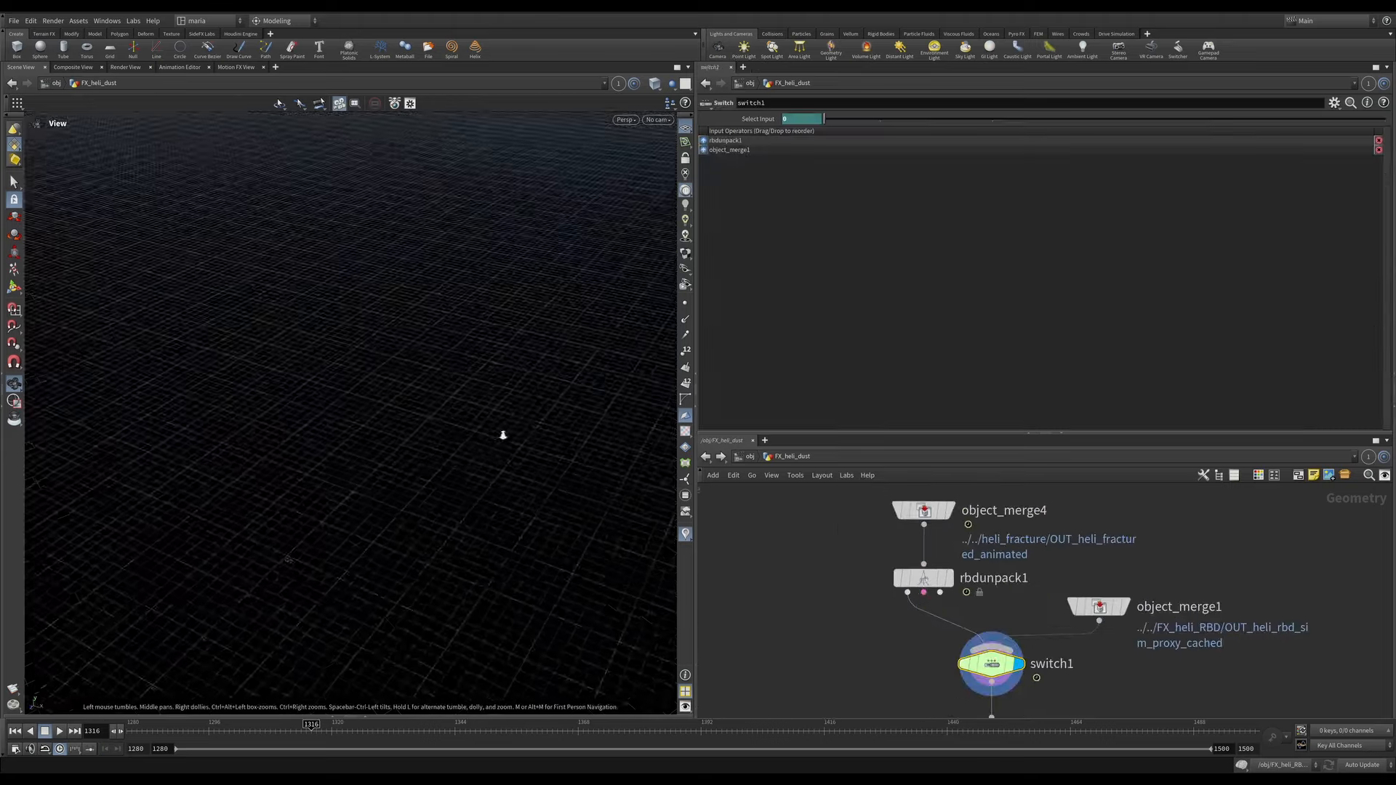
pyautogui.moveTo(503, 435); pyautogui.dragTo(445, 443, button='right')
pyautogui.moveTo(446, 442); pyautogui.dragTo(368, 565, button='middle')
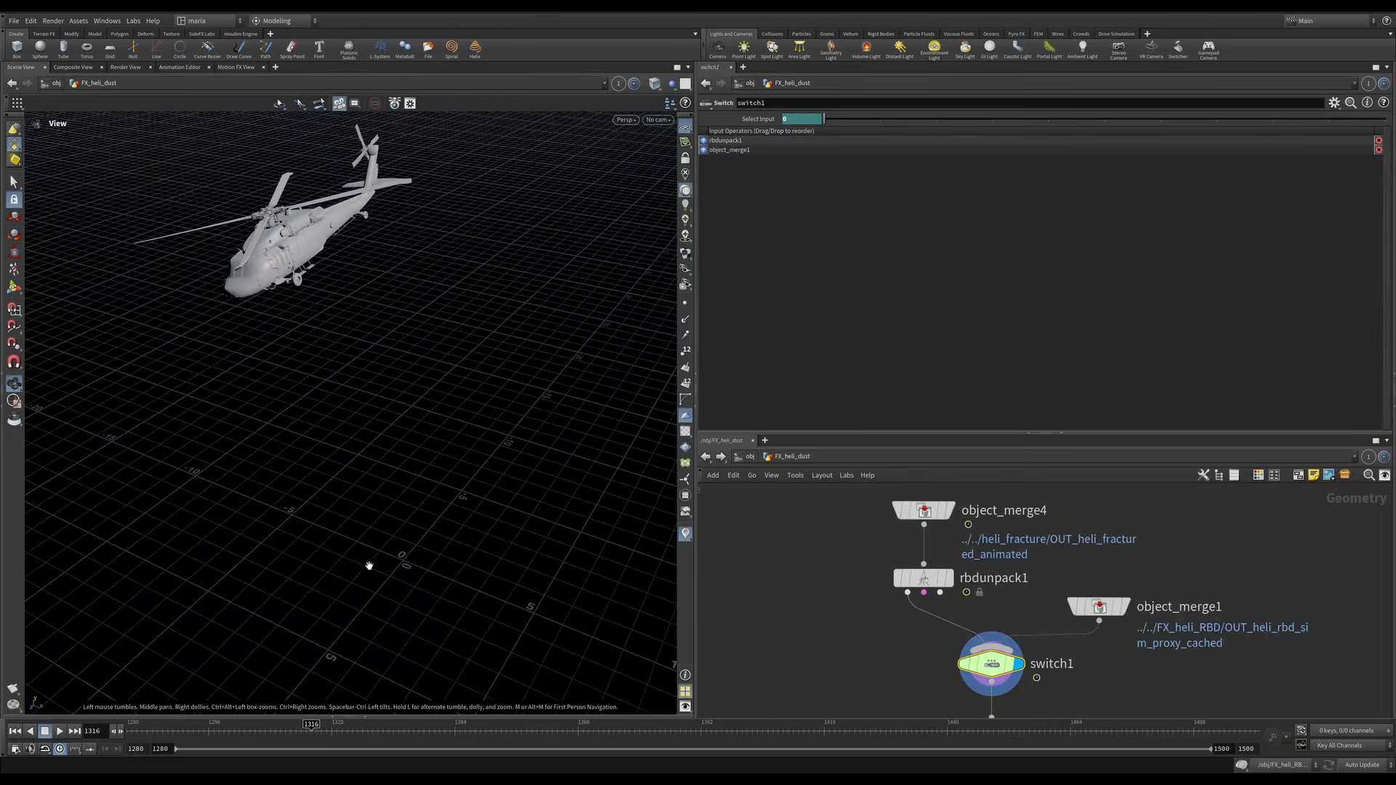
pyautogui.moveTo(368, 565); pyautogui.dragTo(390, 509)
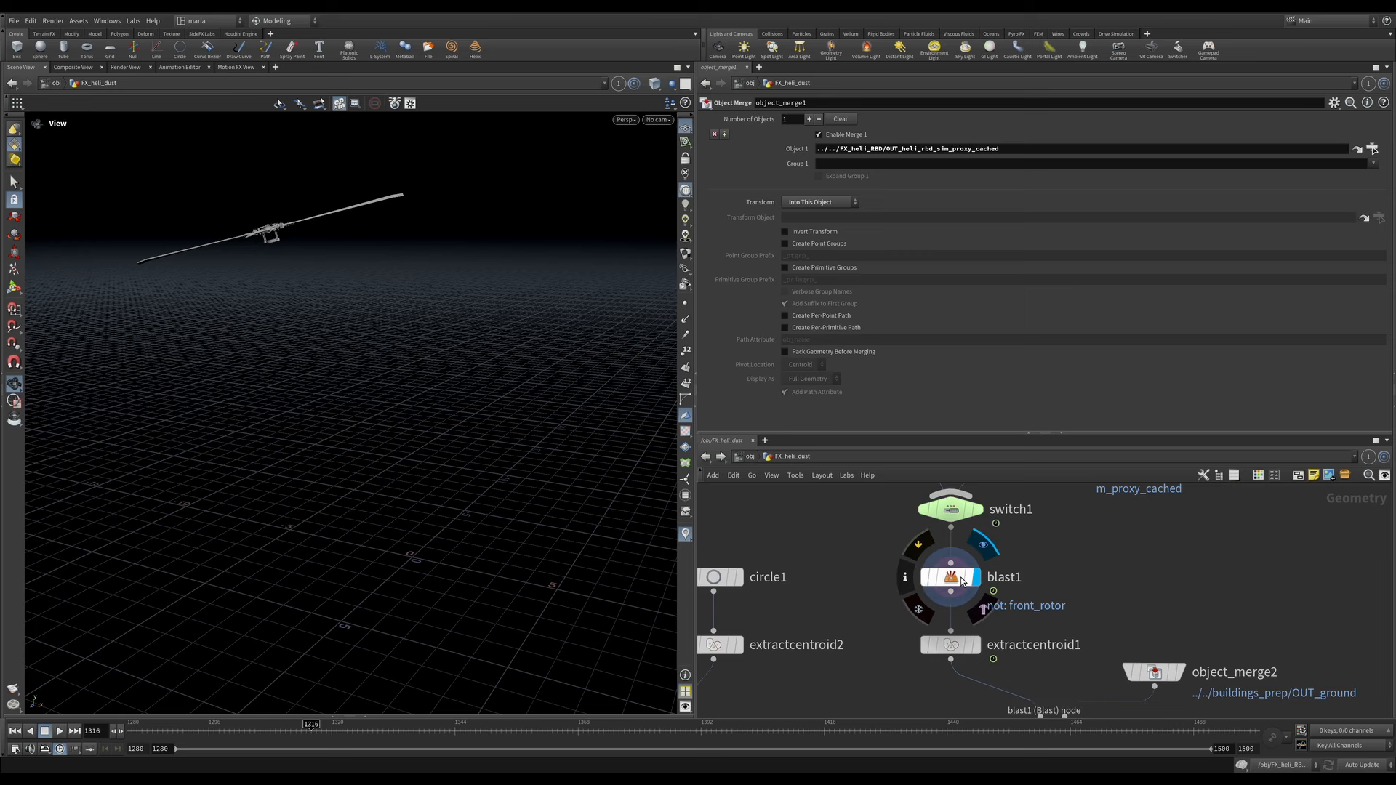
# Step: Show blast1's parameters isolating the front_rotor group, and display extractcentroid1 with its settings
pyautogui.press('Return')
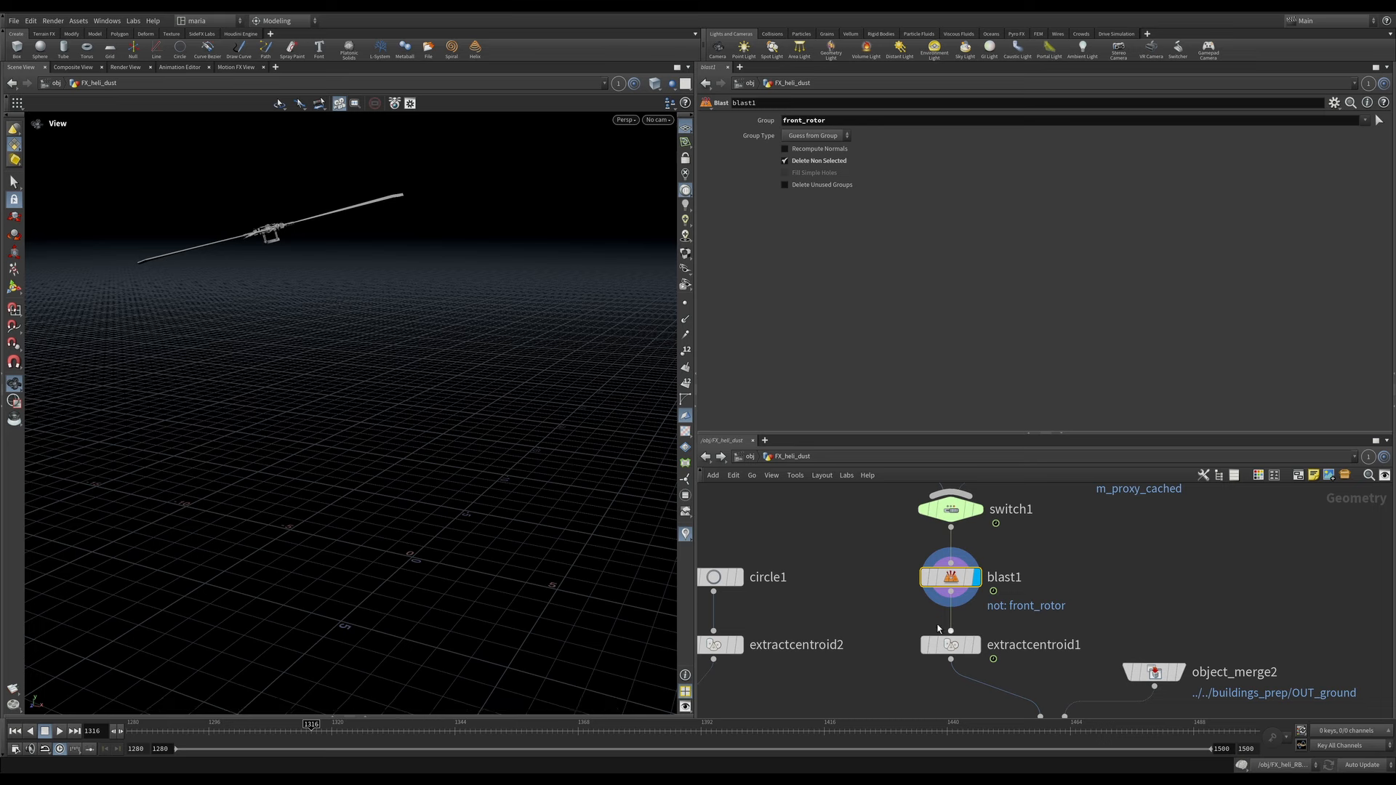
pyautogui.click(975, 645)
pyautogui.click(967, 646)
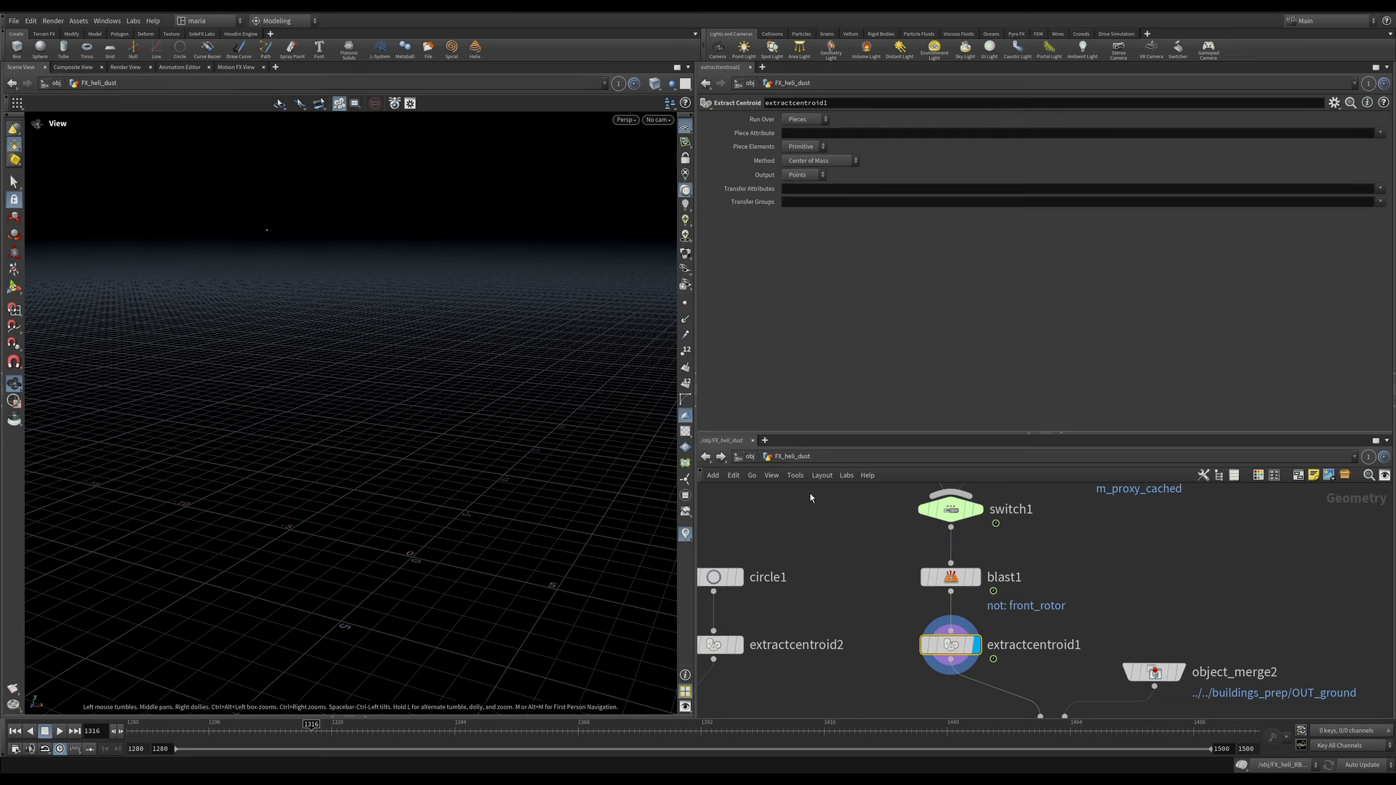
# Step: Display the ground brought in by object_merge2, and display ray1 with its projection parameters
pyautogui.scroll(-1, 862, 539)
pyautogui.moveTo(861, 540); pyautogui.dragTo(864, 485, button='middle')
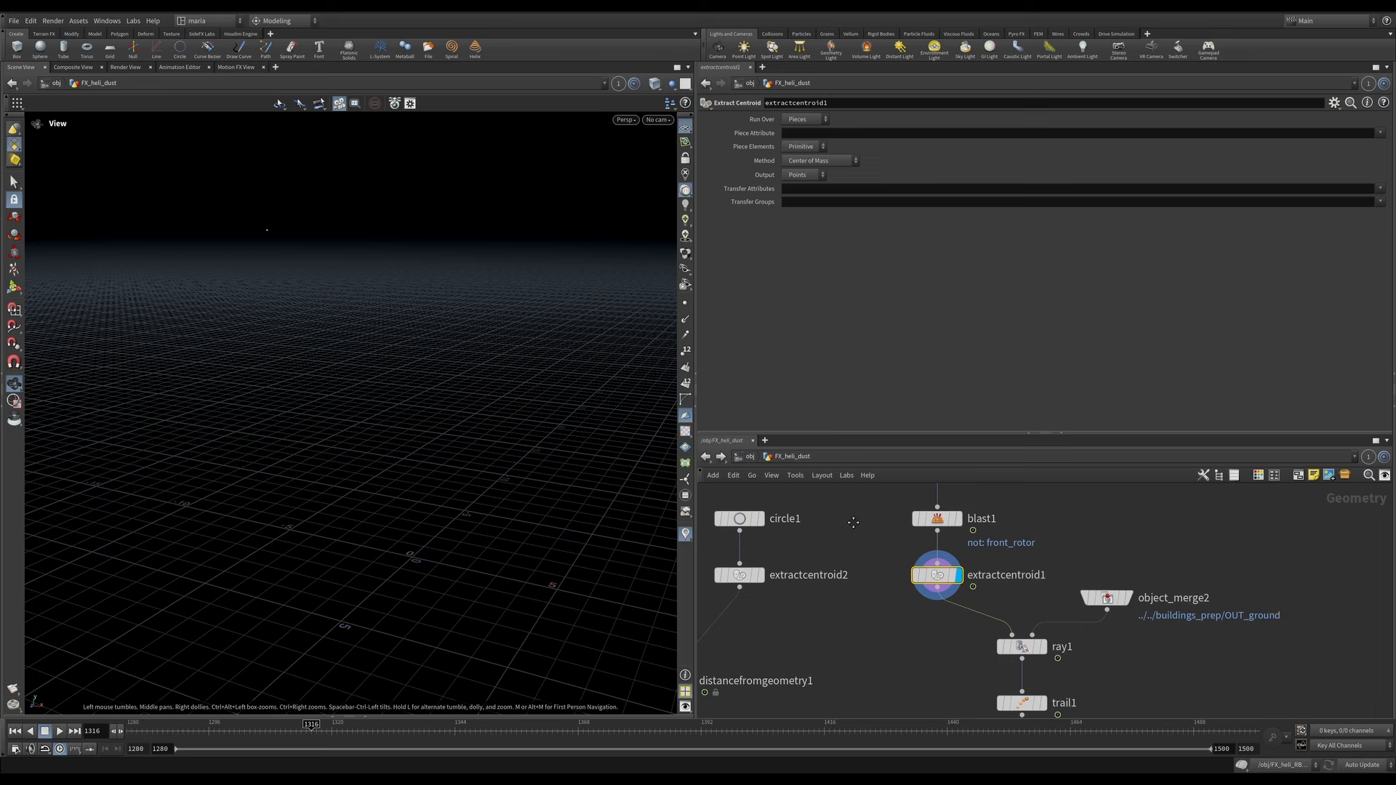
pyautogui.click(1128, 597)
pyautogui.click(1112, 598)
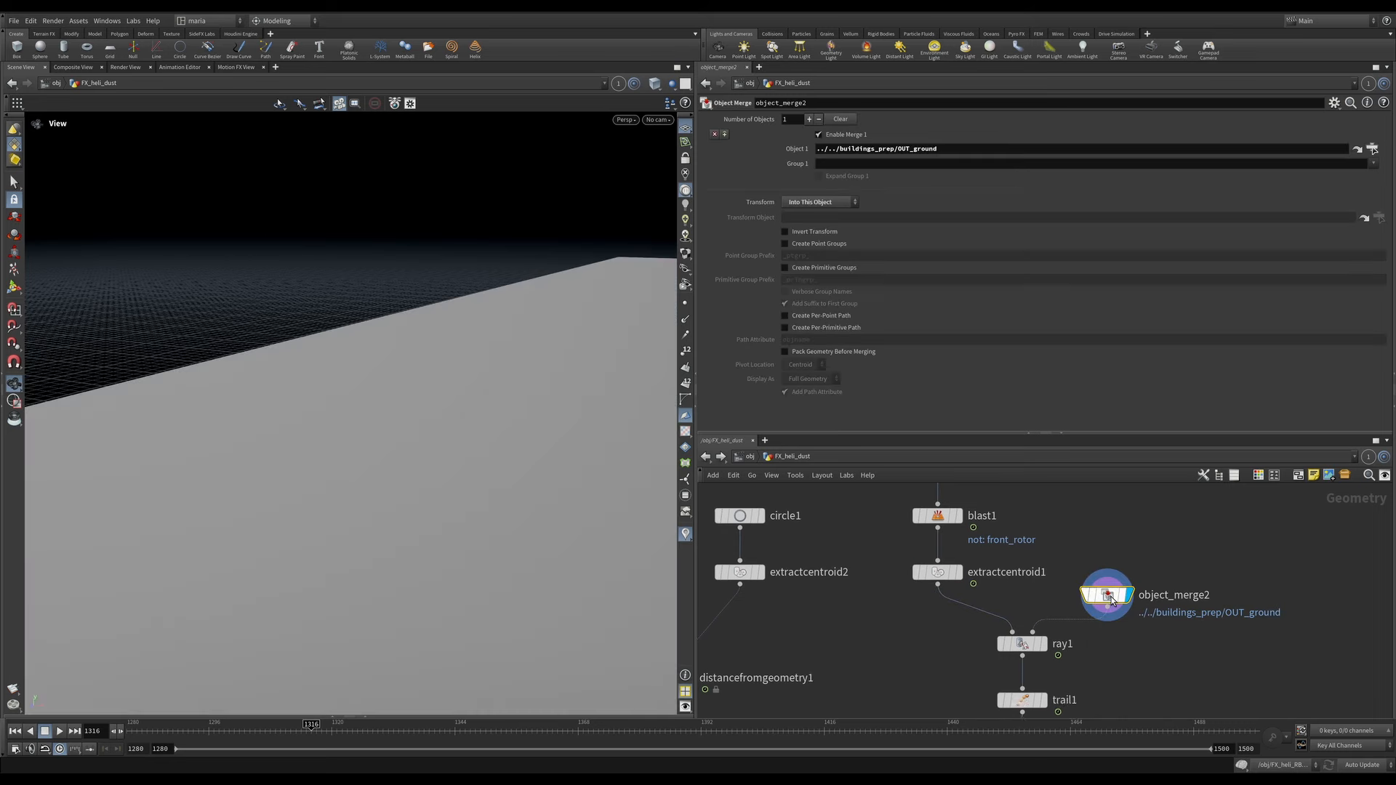
pyautogui.click(1044, 644)
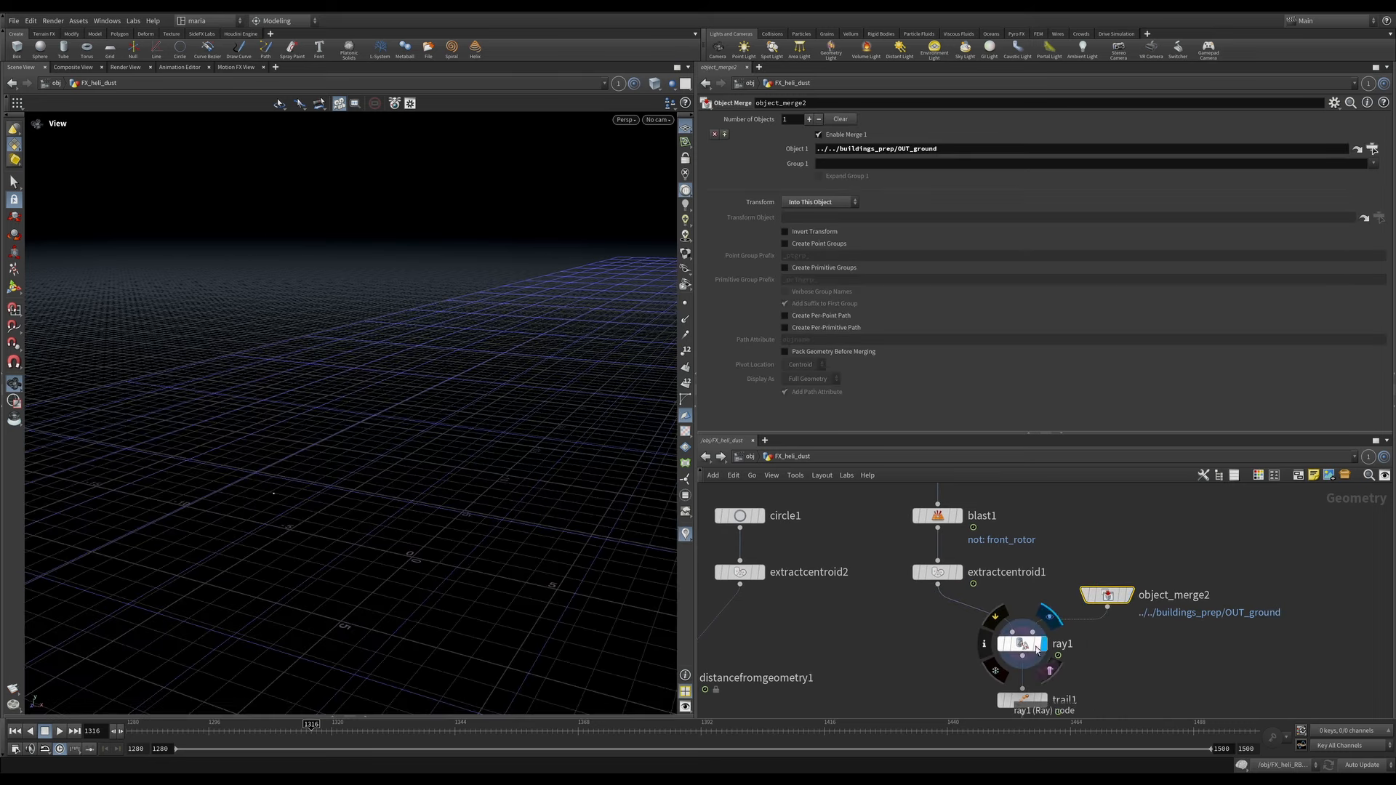
pyautogui.click(1022, 644)
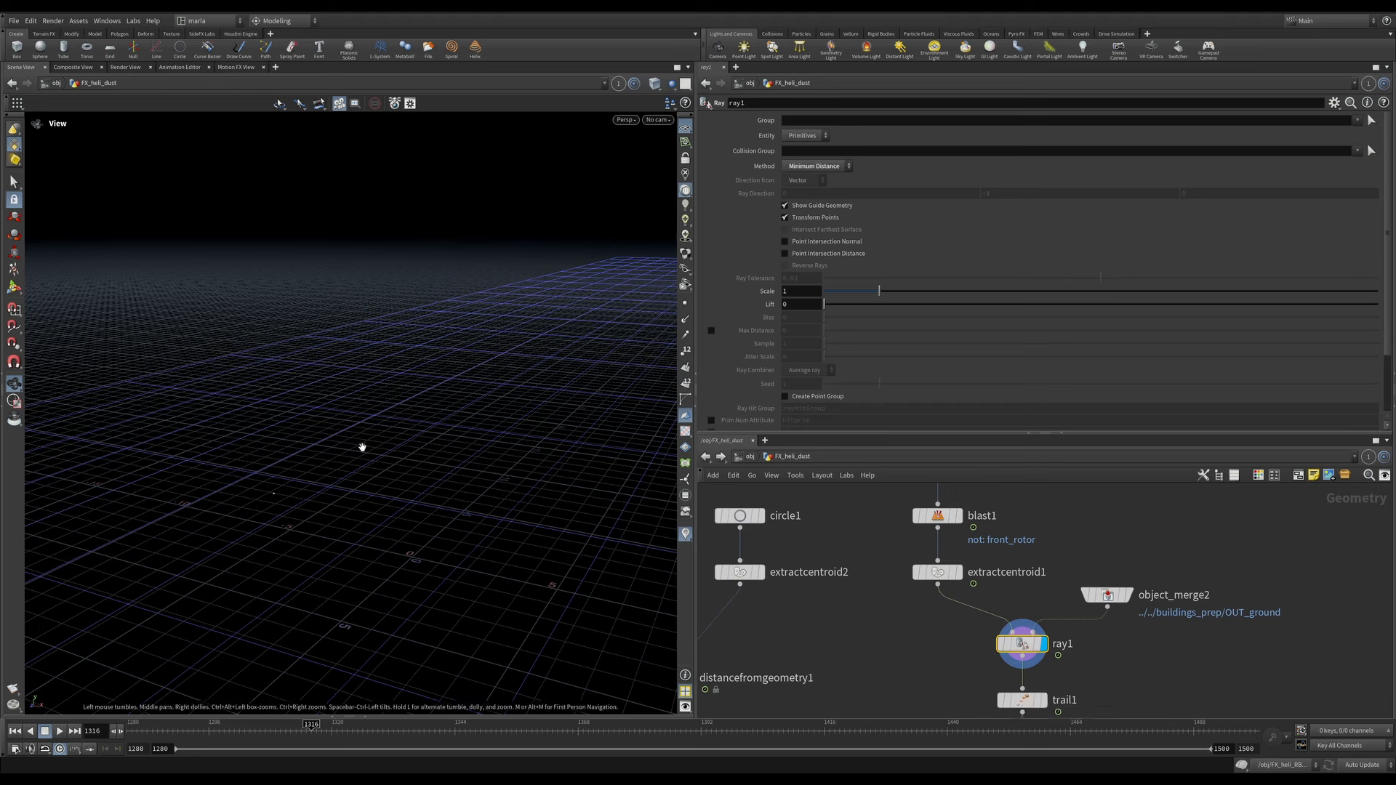
# Step: Display trail1 with its Compute Velocity settings and turn on point trails in the viewport
pyautogui.moveTo(948, 666); pyautogui.dragTo(988, 564, button='middle')
pyautogui.click(1062, 600)
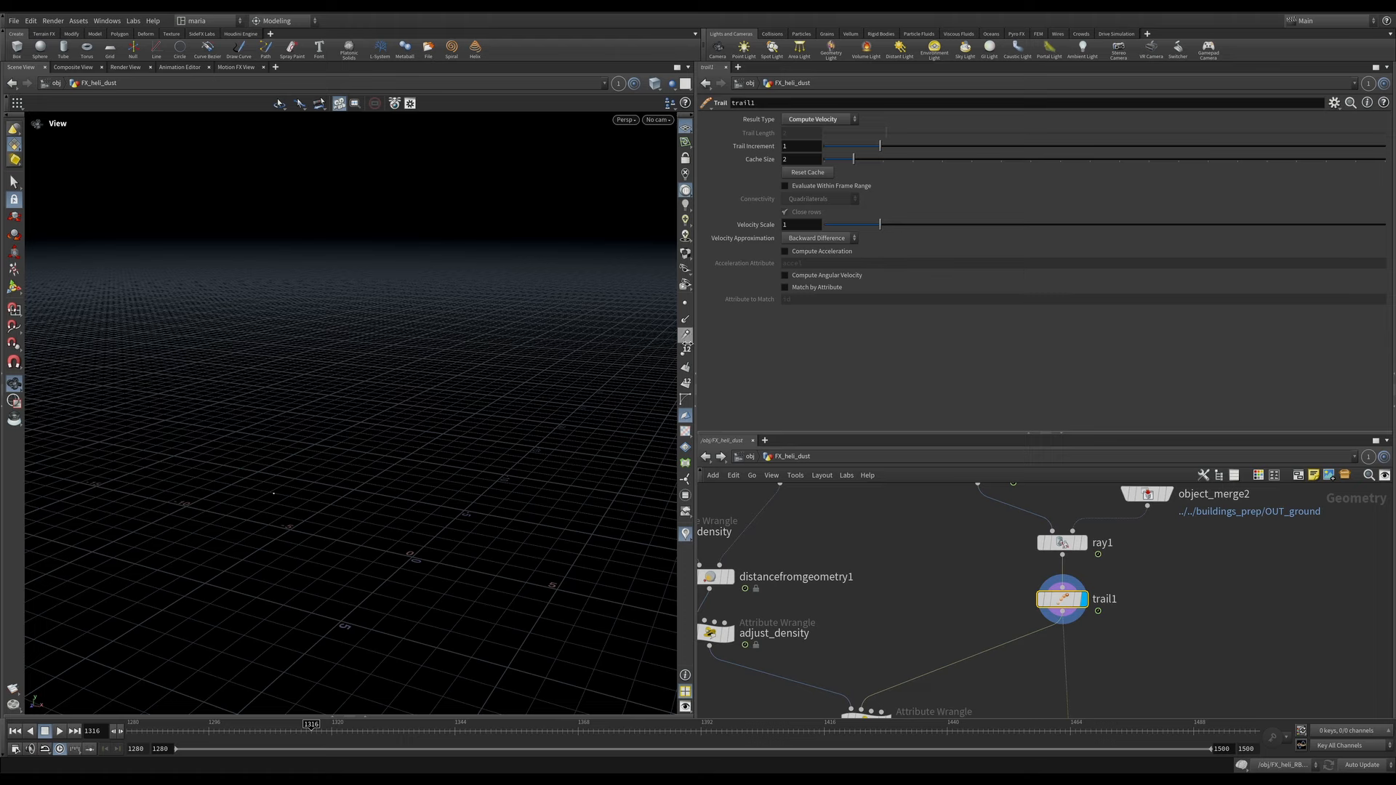
pyautogui.moveTo(357, 457); pyautogui.dragTo(405, 490)
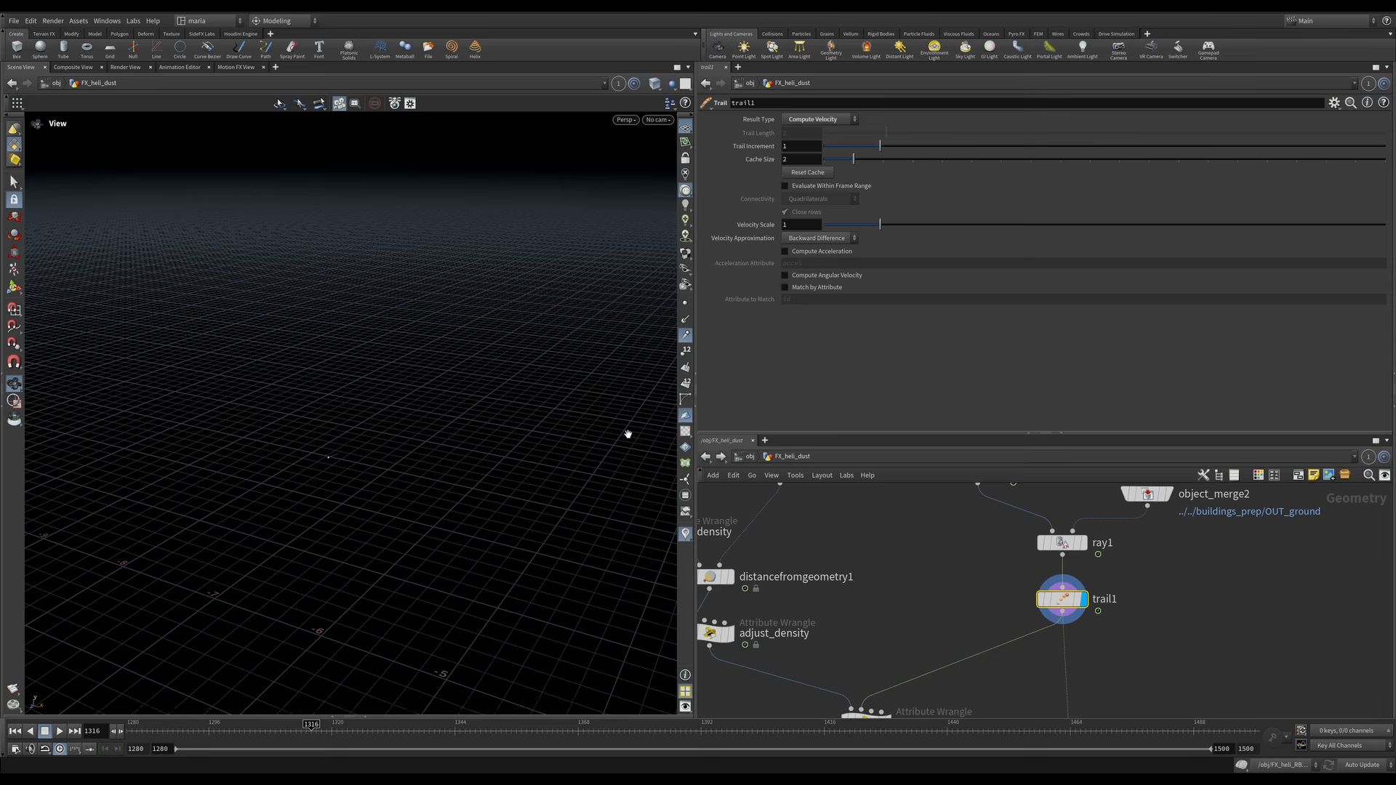
# Step: Display adjust_density again with its code and frame the viewport on the dust points
pyautogui.moveTo(884, 626); pyautogui.dragTo(964, 526, button='middle')
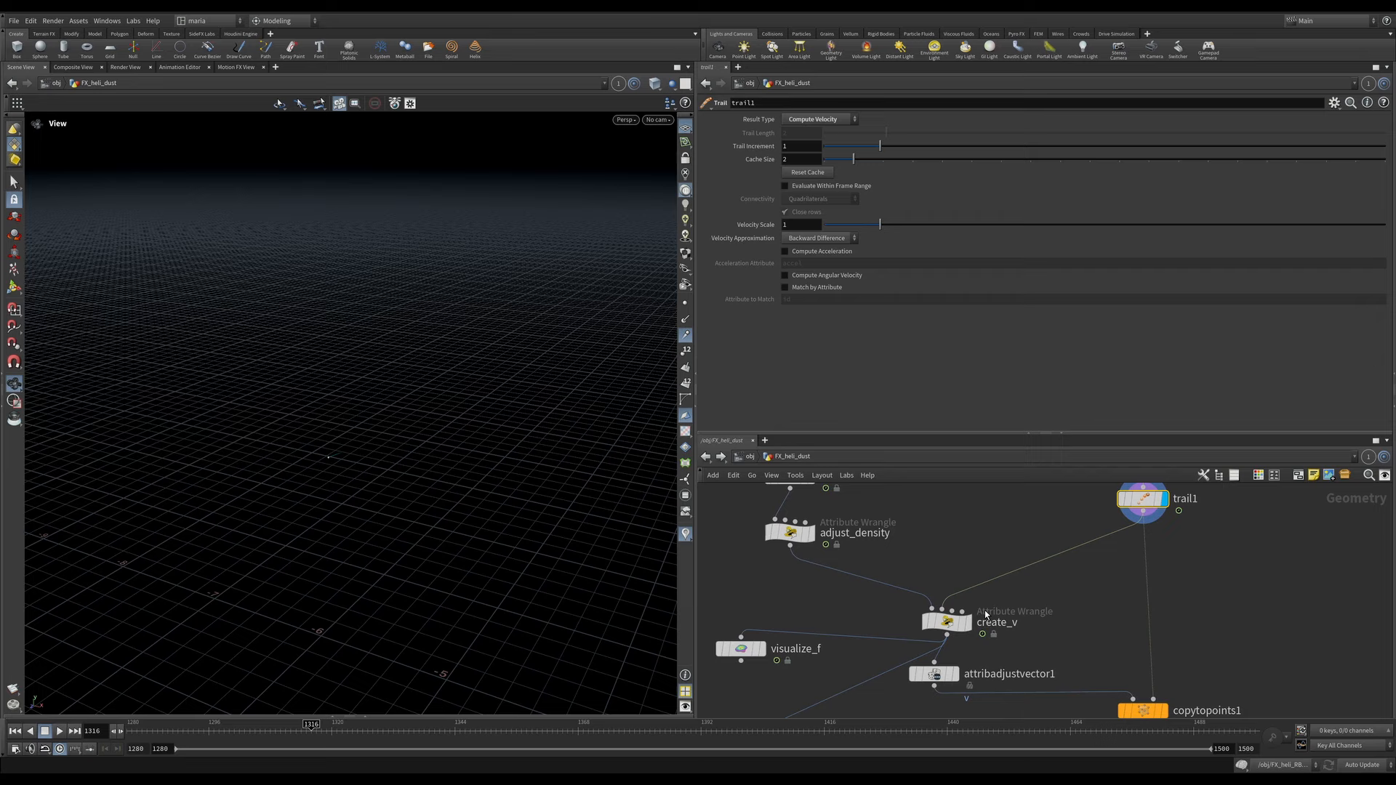
pyautogui.moveTo(803, 541)
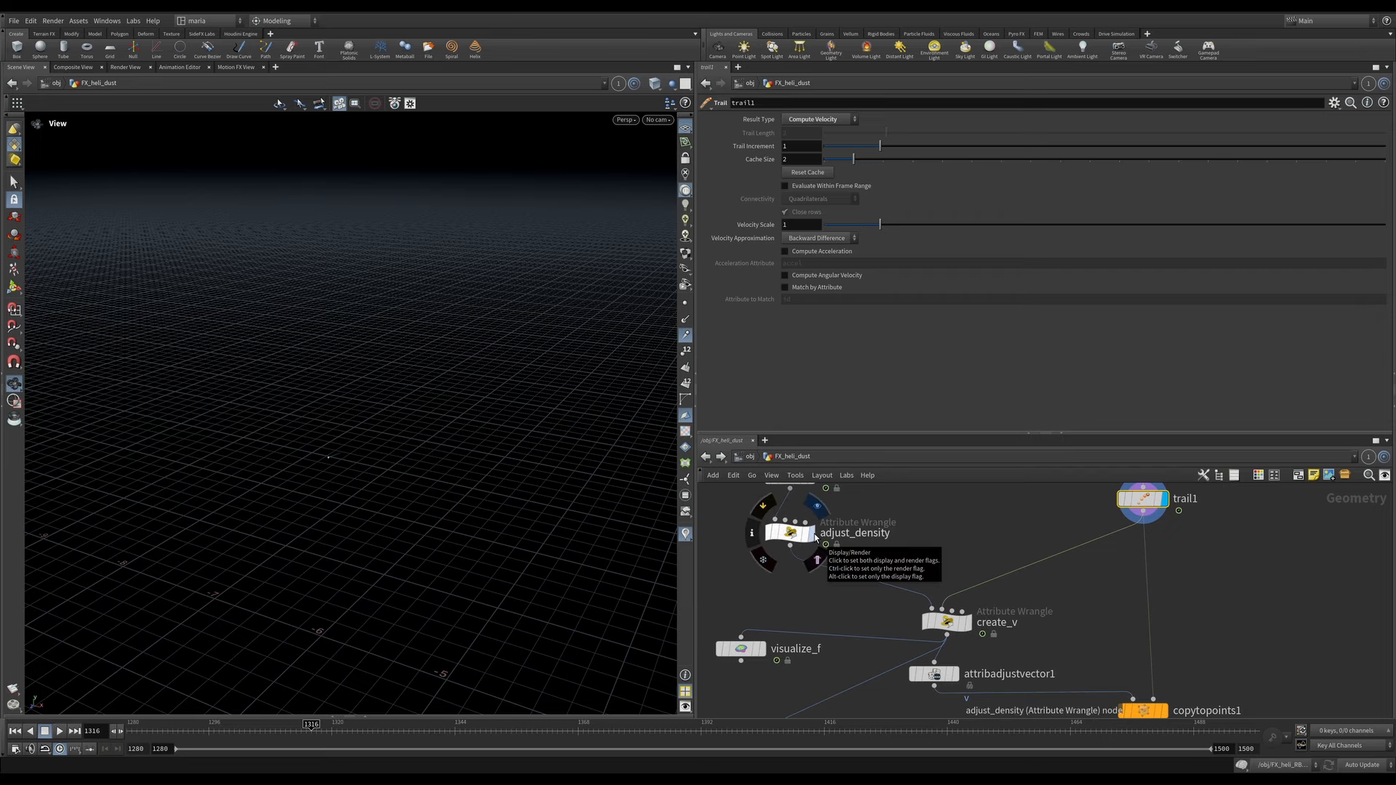
pyautogui.click(815, 534)
pyautogui.click(796, 535)
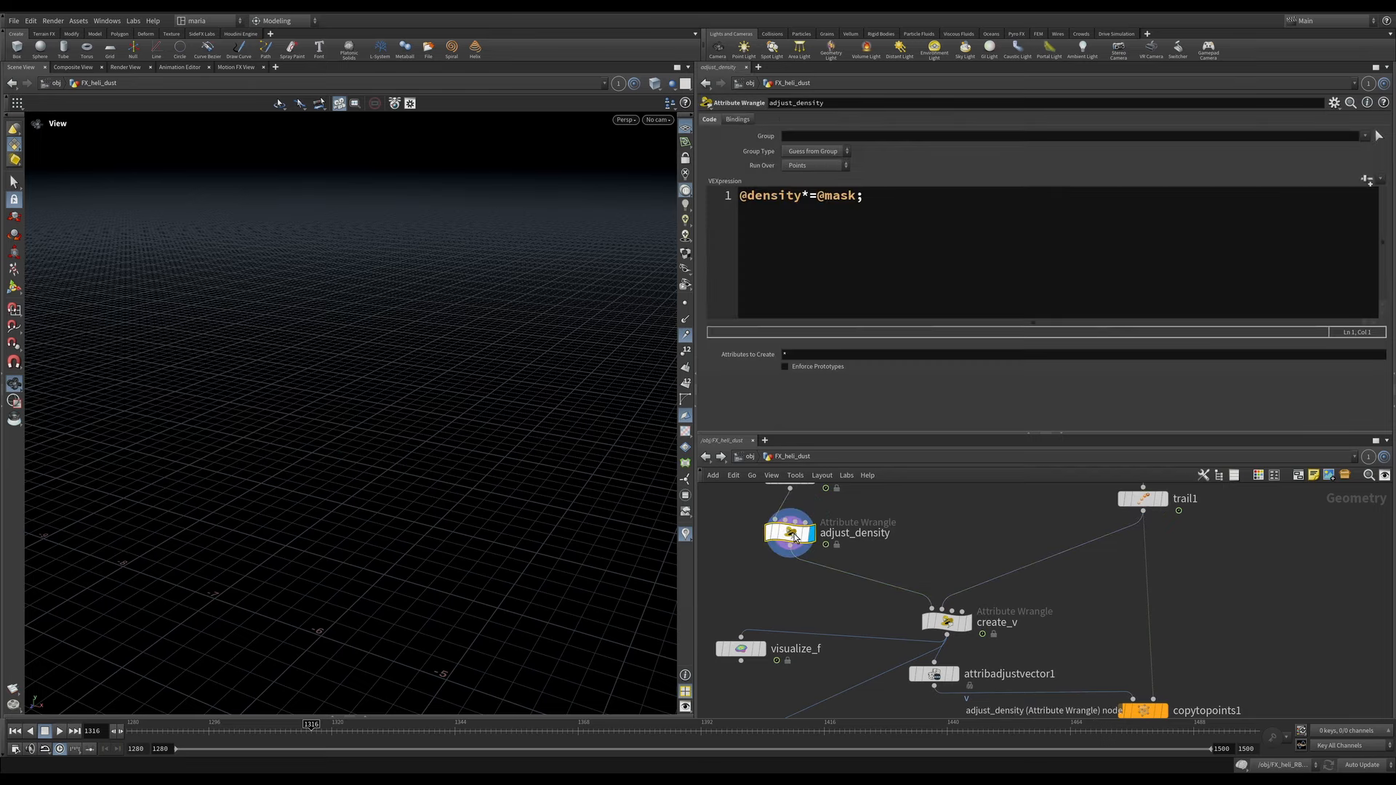
pyautogui.press('g')
pyautogui.moveTo(399, 433); pyautogui.dragTo(347, 375)
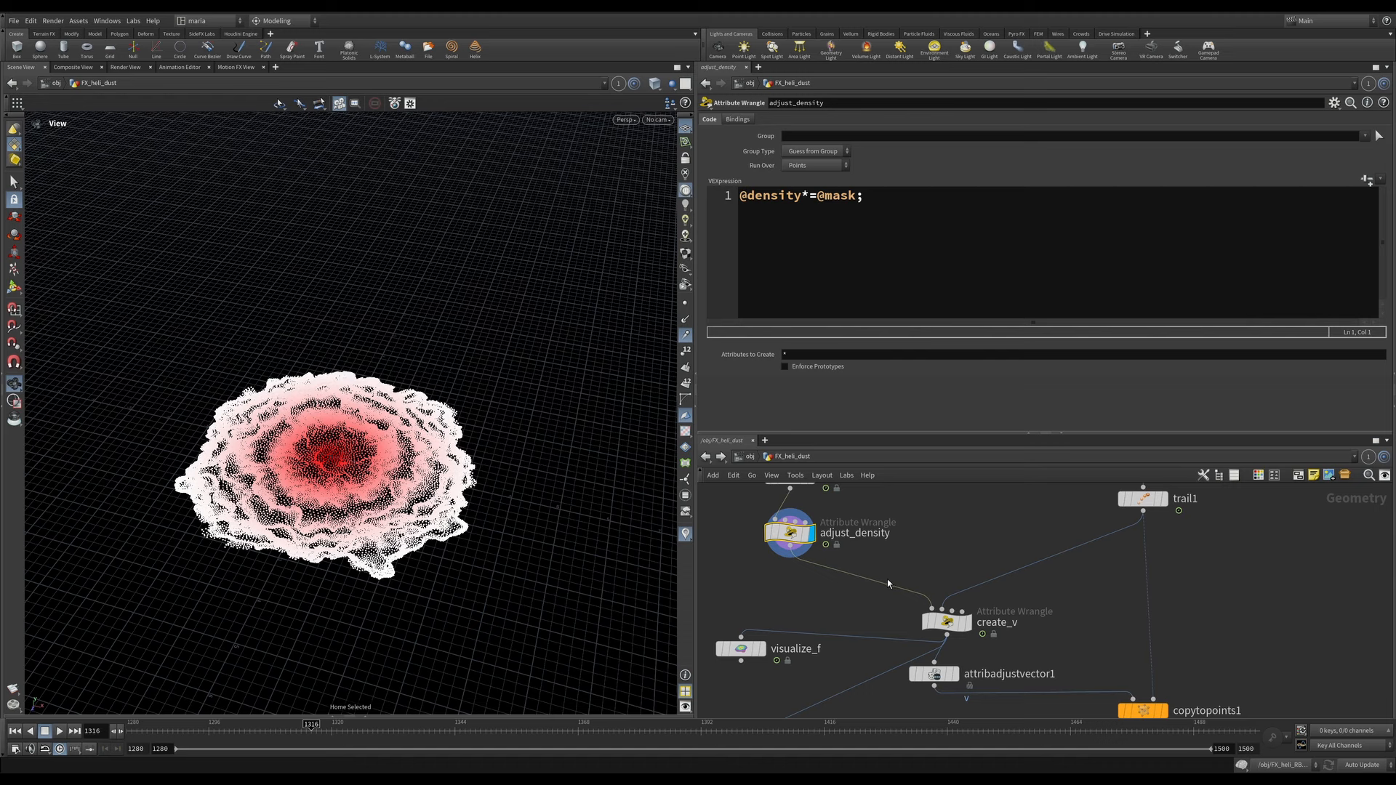
# Step: Display the create_v wrangle and enlarge the parameter area to read its VEX code
pyautogui.moveTo(872, 614); pyautogui.dragTo(889, 594, button='middle')
pyautogui.click(966, 600)
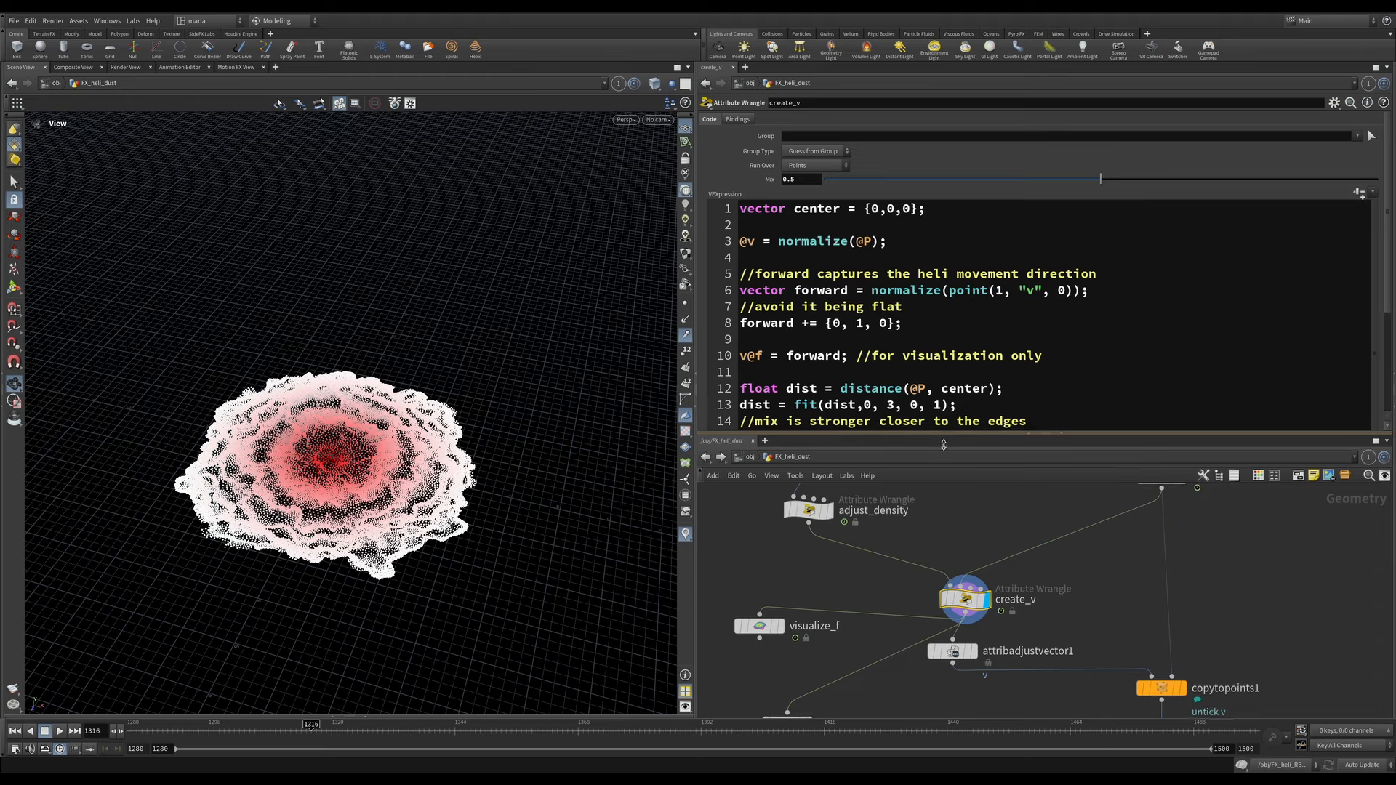
pyautogui.moveTo(940, 434); pyautogui.dragTo(952, 485)
pyautogui.scroll(-3, 1027, 299)
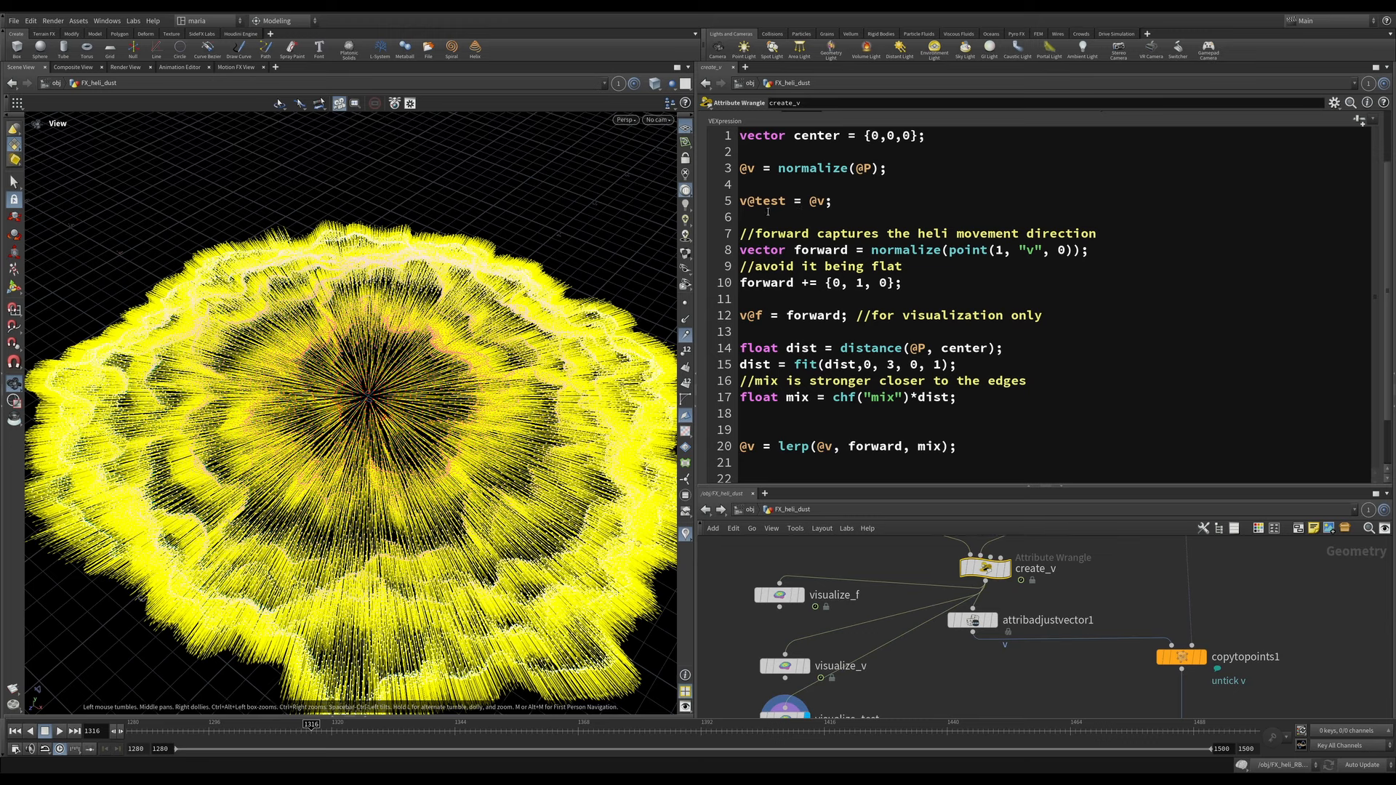
# Step: Examine the radial test vectors on the dust source from several angles
pyautogui.moveTo(528, 482); pyautogui.dragTo(582, 417)
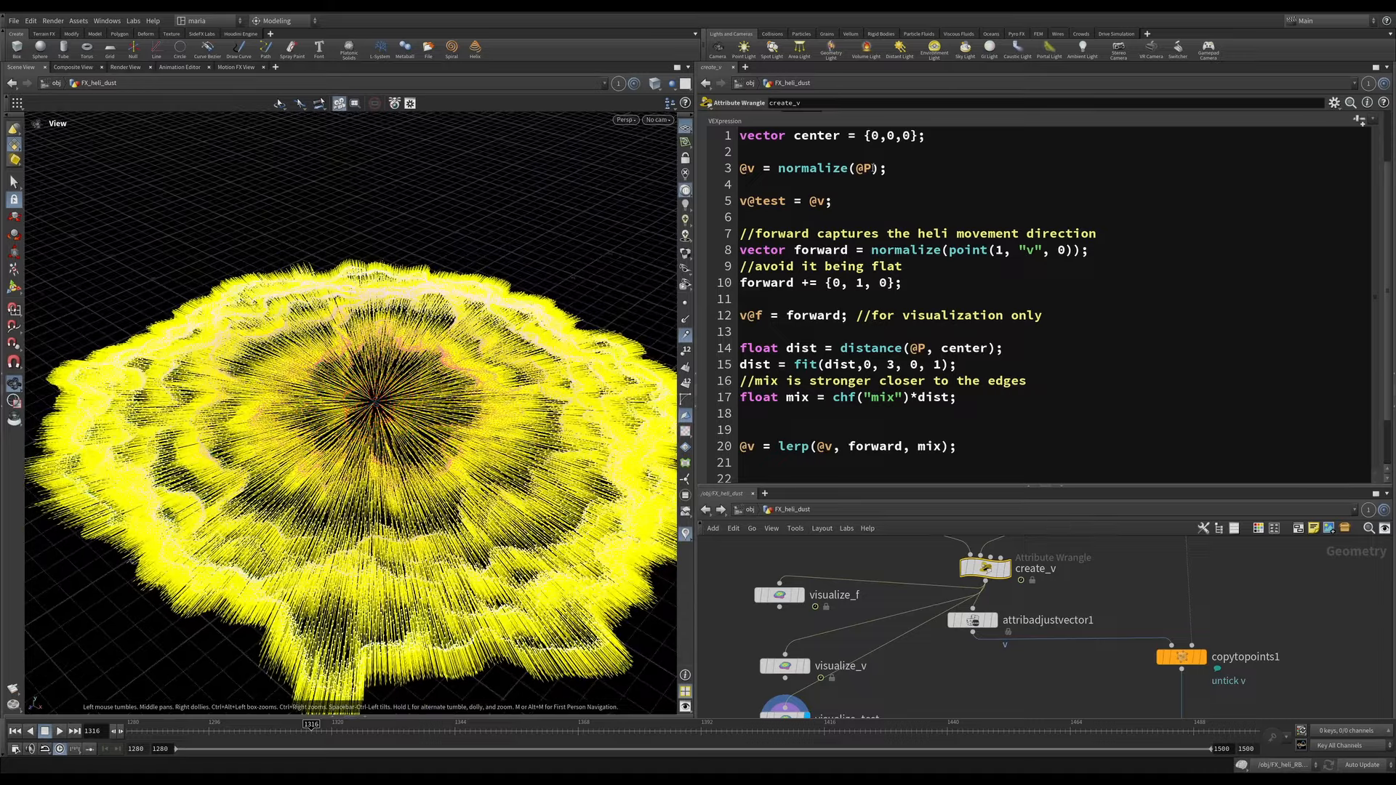
pyautogui.moveTo(467, 362); pyautogui.dragTo(450, 472)
pyautogui.moveTo(377, 345); pyautogui.dragTo(362, 367)
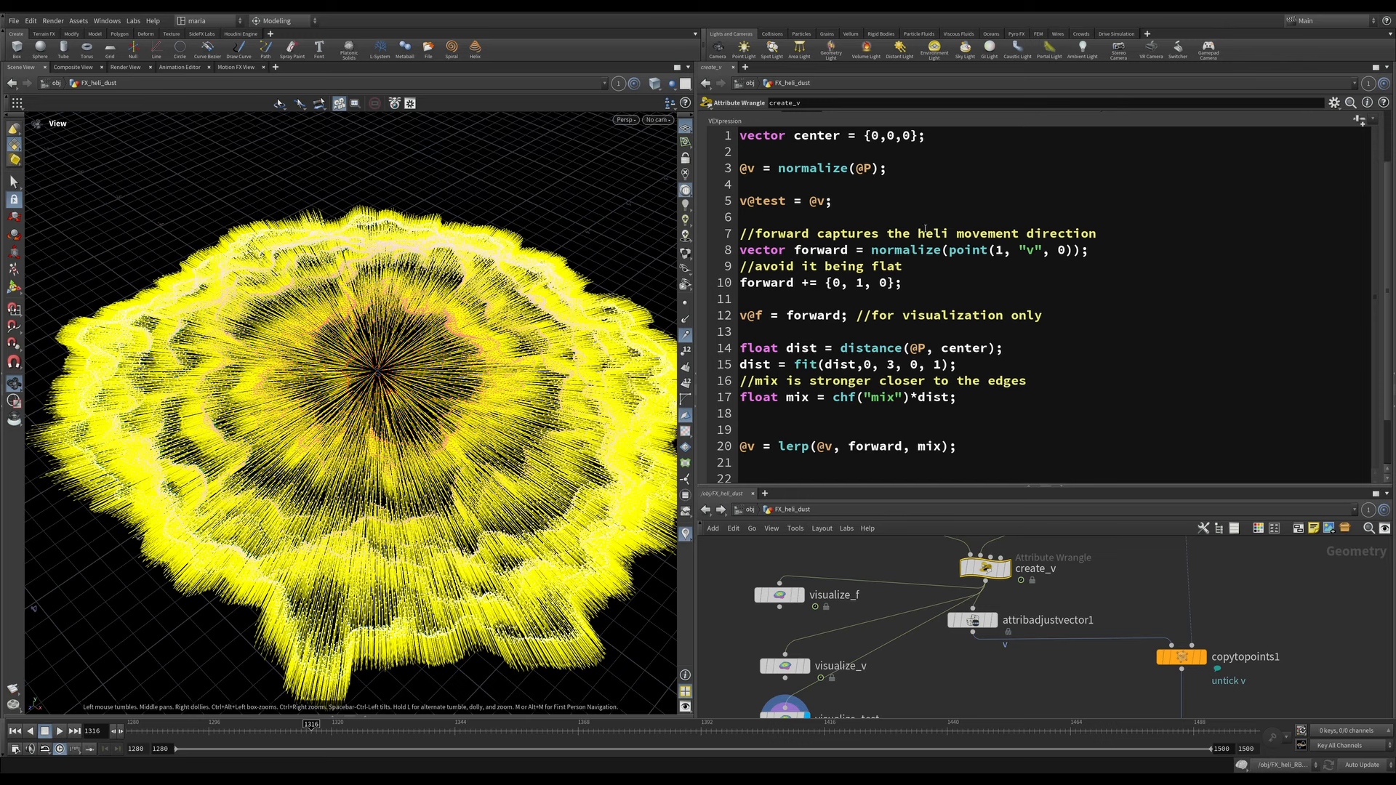
# Step: Highlight the forward variable in create_v's code and bring trail1, which feeds its second input, into view
pyautogui.doubleClick(797, 250)
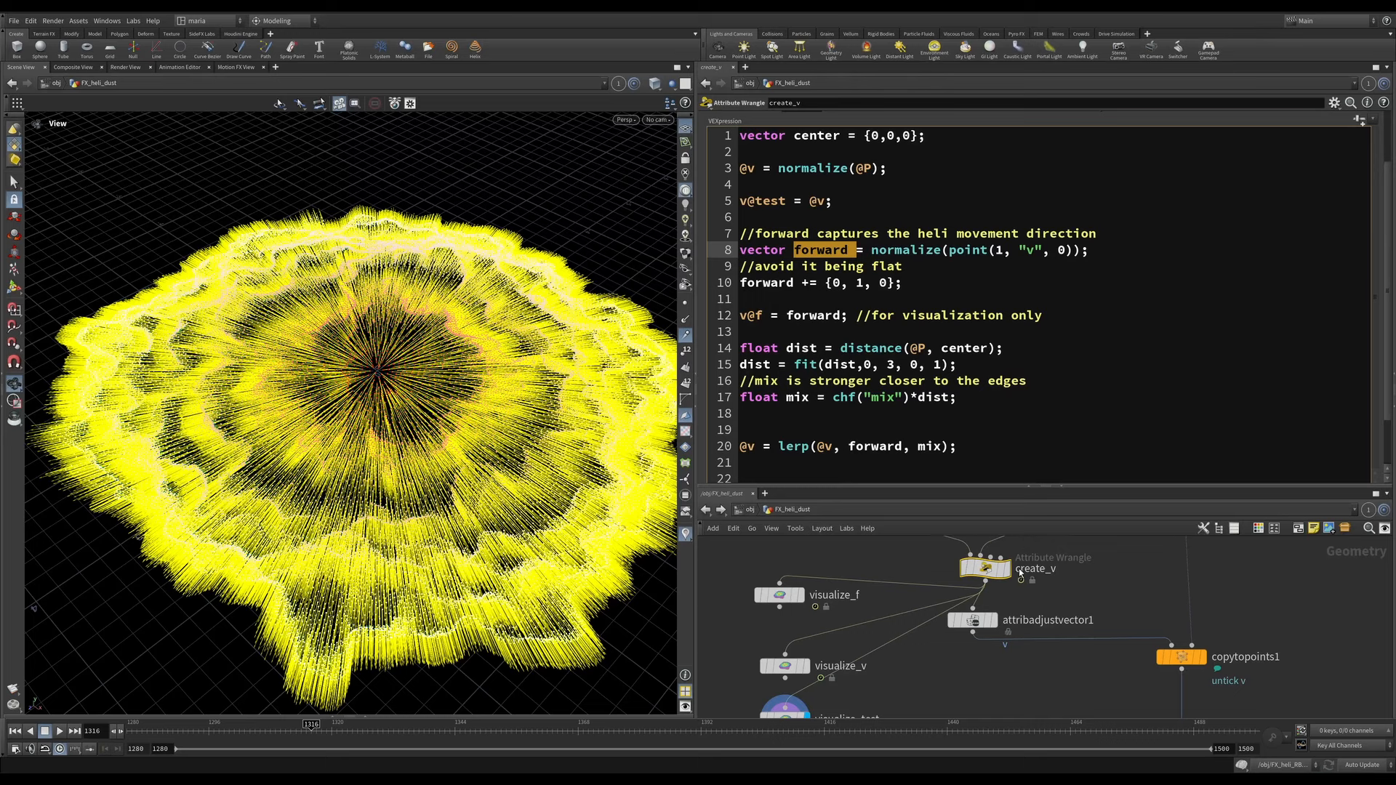
pyautogui.moveTo(1095, 591); pyautogui.dragTo(1002, 700, button='middle')
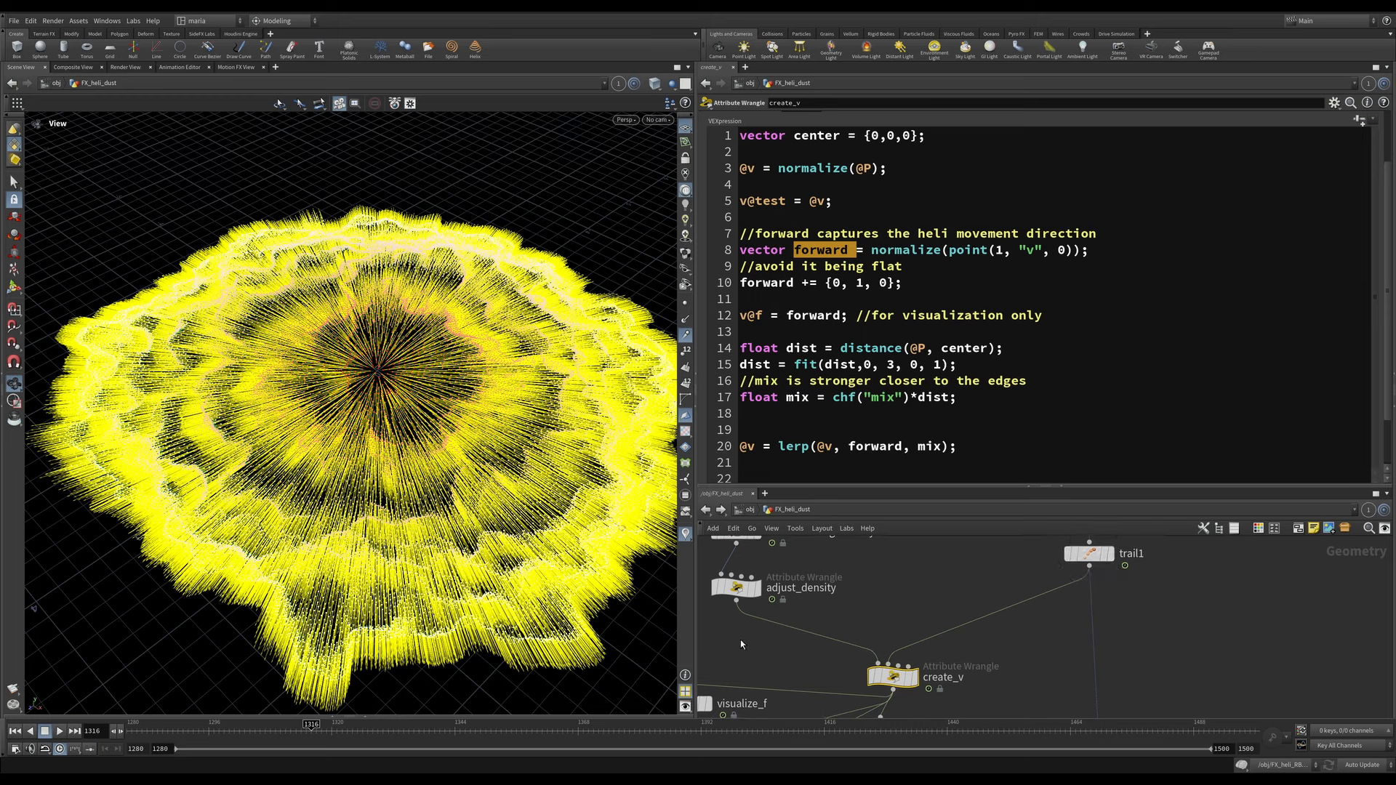
# Step: Display visualize_f with its visualizer settings and examine the forward vectors from the side
pyautogui.moveTo(742, 642); pyautogui.dragTo(824, 559, button='middle')
pyautogui.click(791, 621)
pyautogui.click(772, 624)
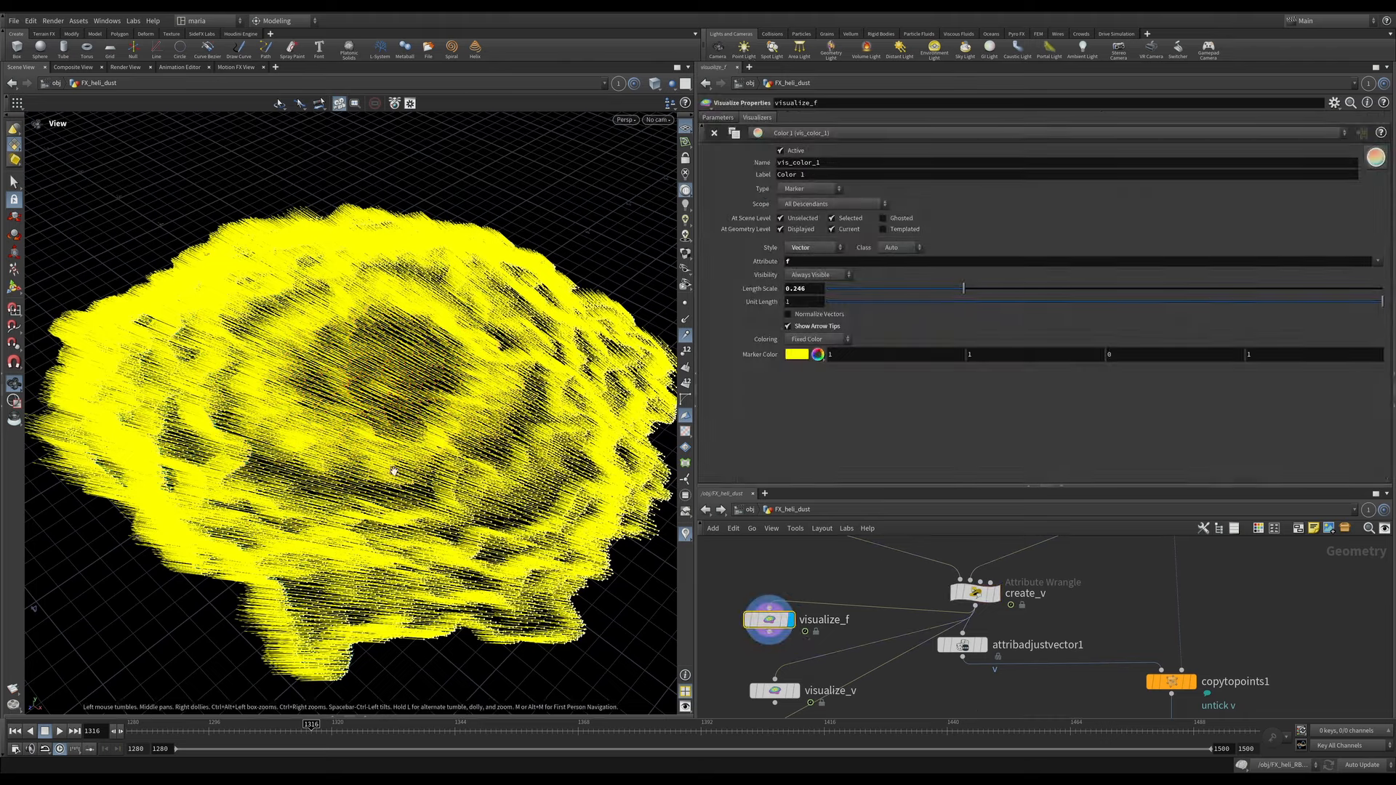
pyautogui.moveTo(362, 438); pyautogui.dragTo(317, 401)
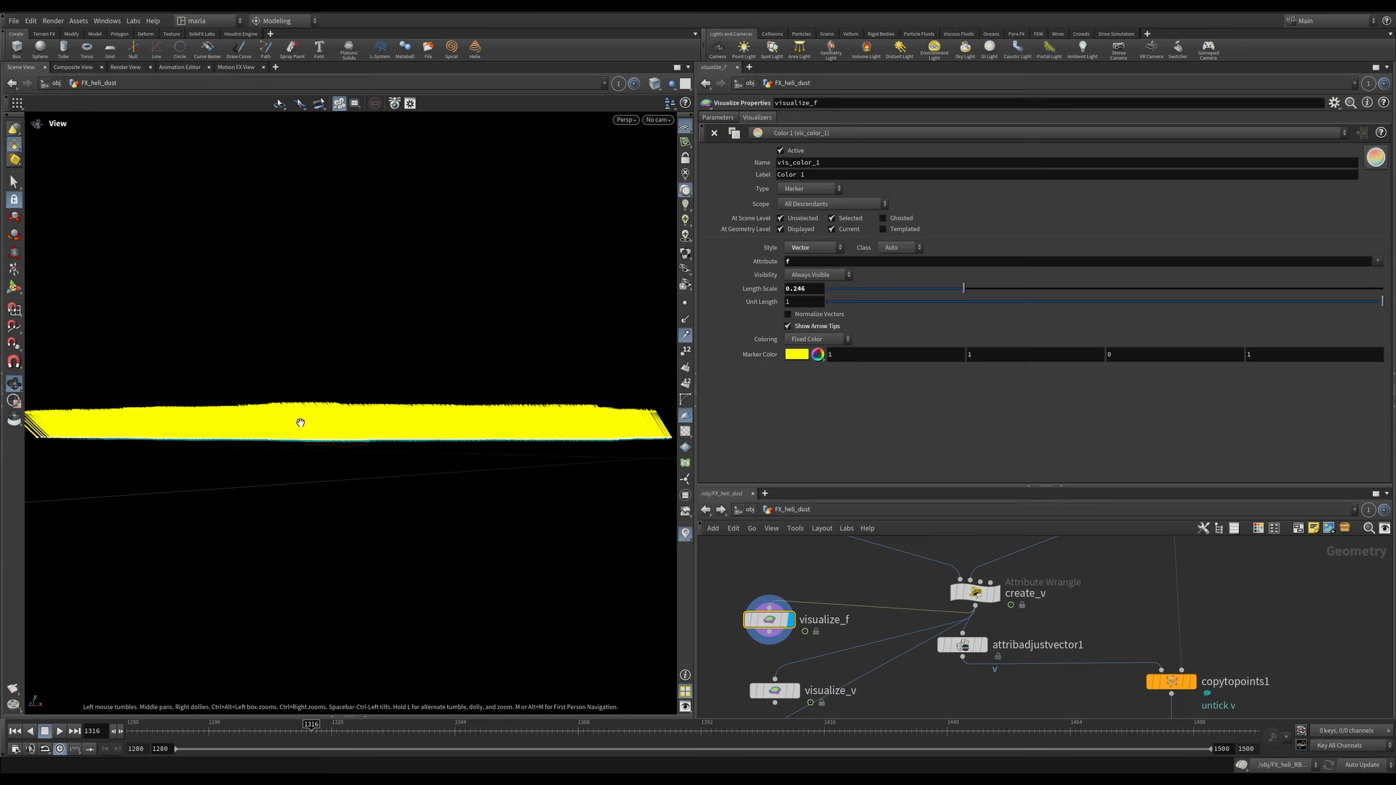
# Step: Compare visualize_f's settings with create_v's code and highlight the line "v@f = forward; //for visualization only"
pyautogui.click(975, 592)
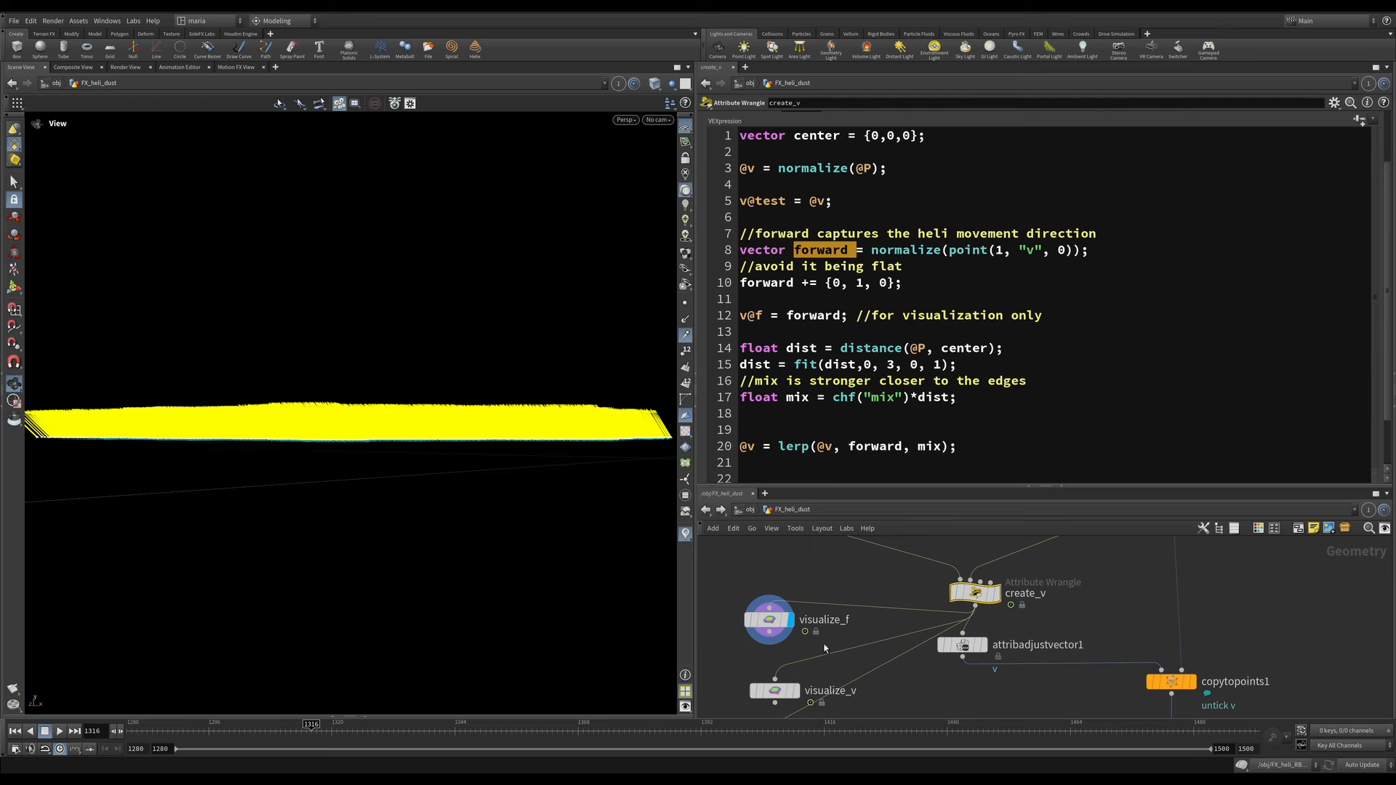
pyautogui.click(770, 619)
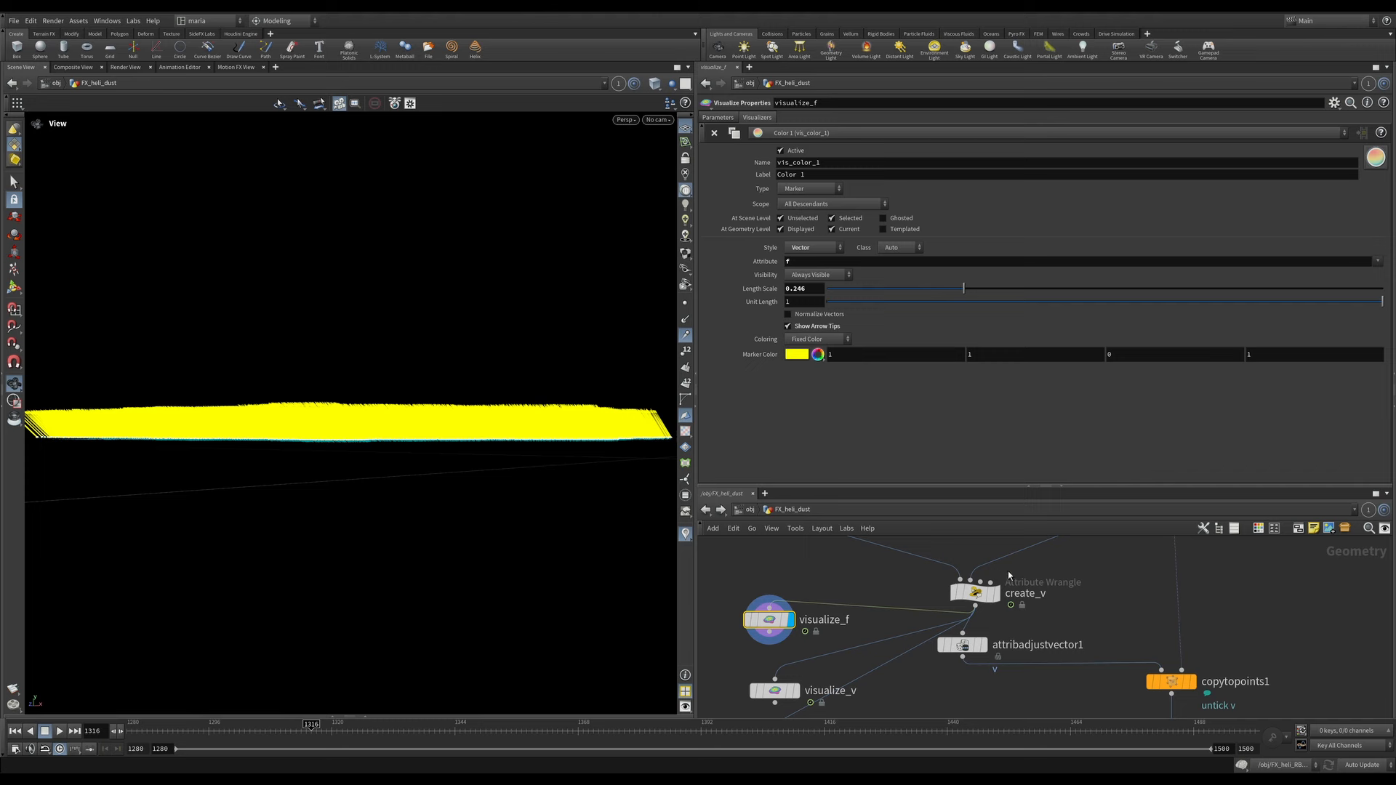
pyautogui.click(978, 593)
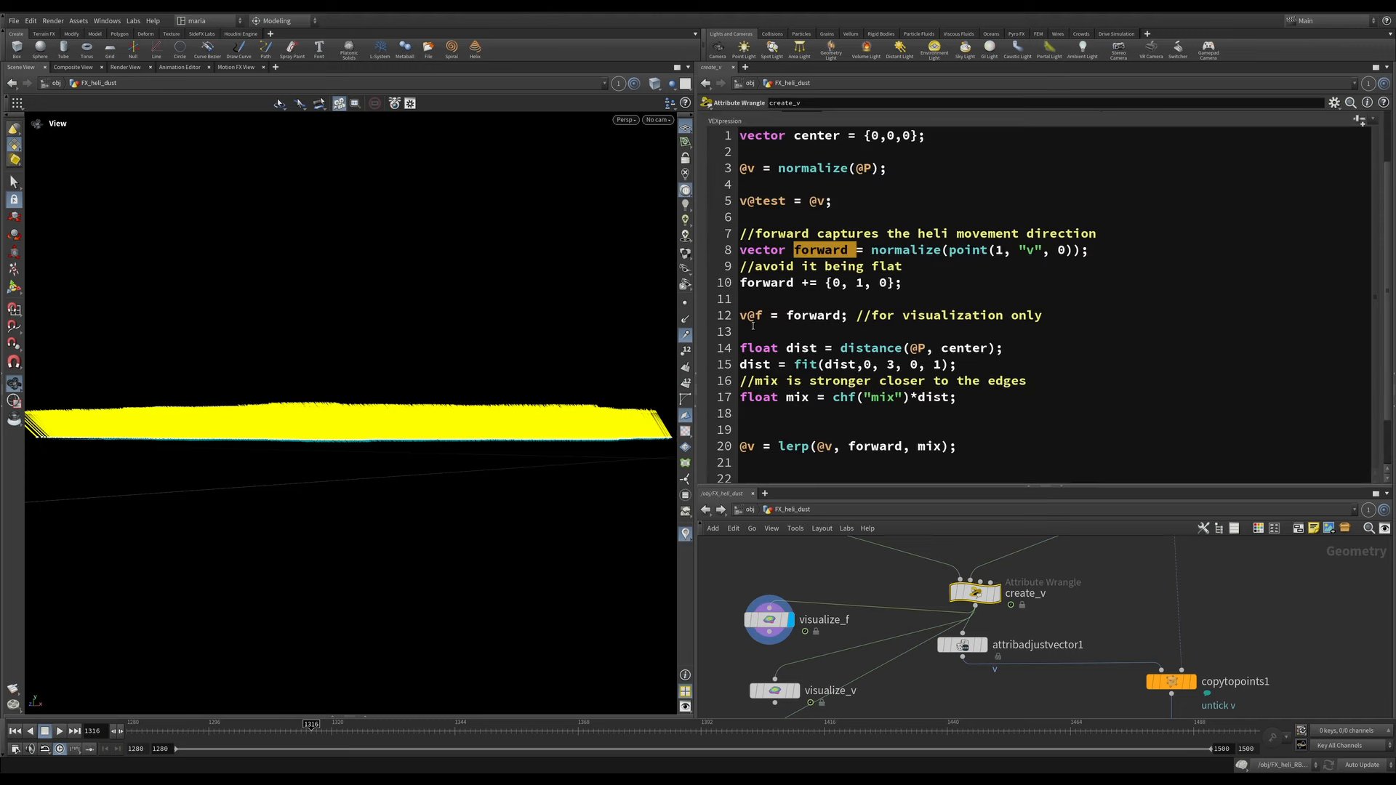
pyautogui.moveTo(741, 316); pyautogui.dragTo(1081, 318)
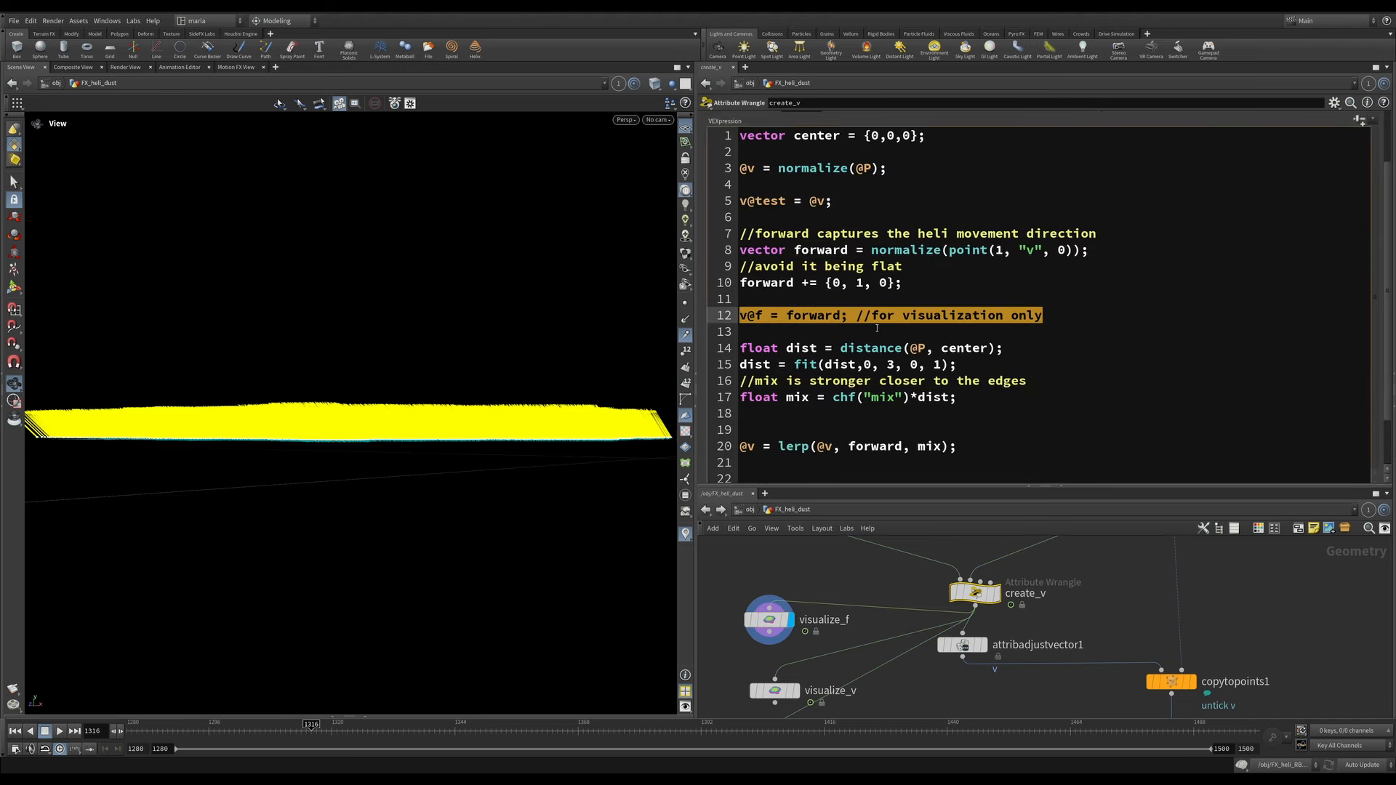
# Step: Highlight the mix variable in create_v's code and reveal the wrangle's Mix parameter
pyautogui.click(811, 325)
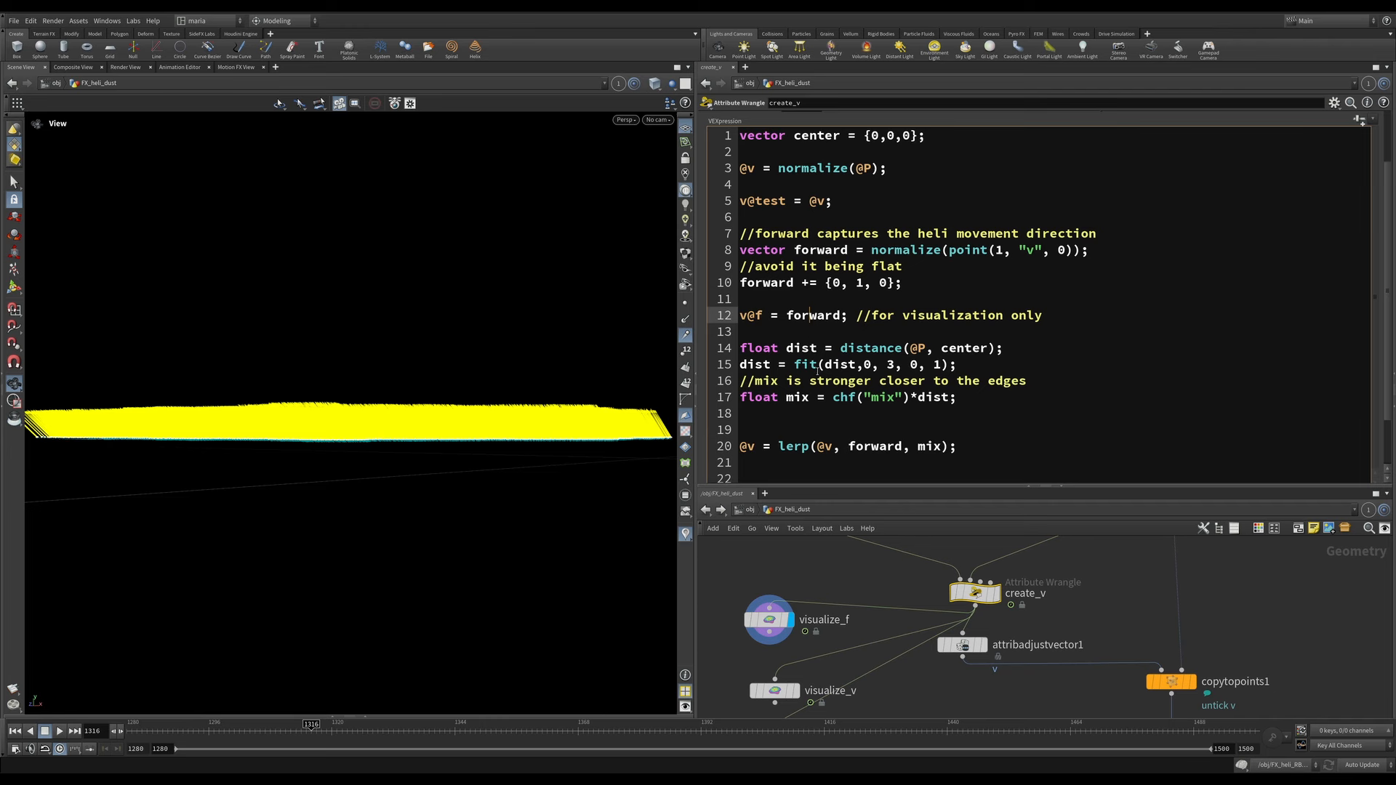
pyautogui.doubleClick(804, 402)
pyautogui.scroll(2, 800, 422)
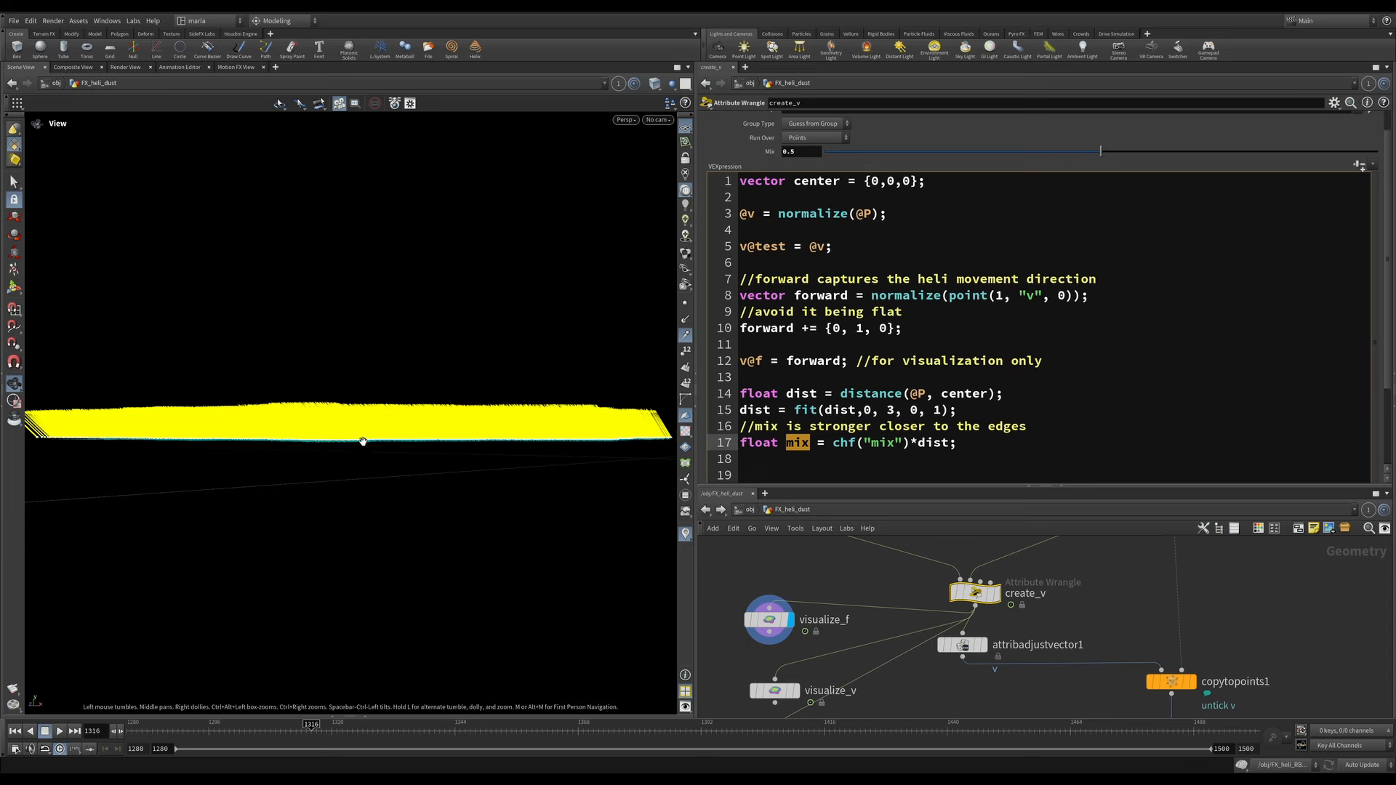
# Step: Display visualize_v with its visualizer settings and examine the velocity vectors from above and from low side angles
pyautogui.moveTo(368, 414); pyautogui.dragTo(783, 658)
pyautogui.moveTo(783, 658); pyautogui.dragTo(810, 598, button='middle')
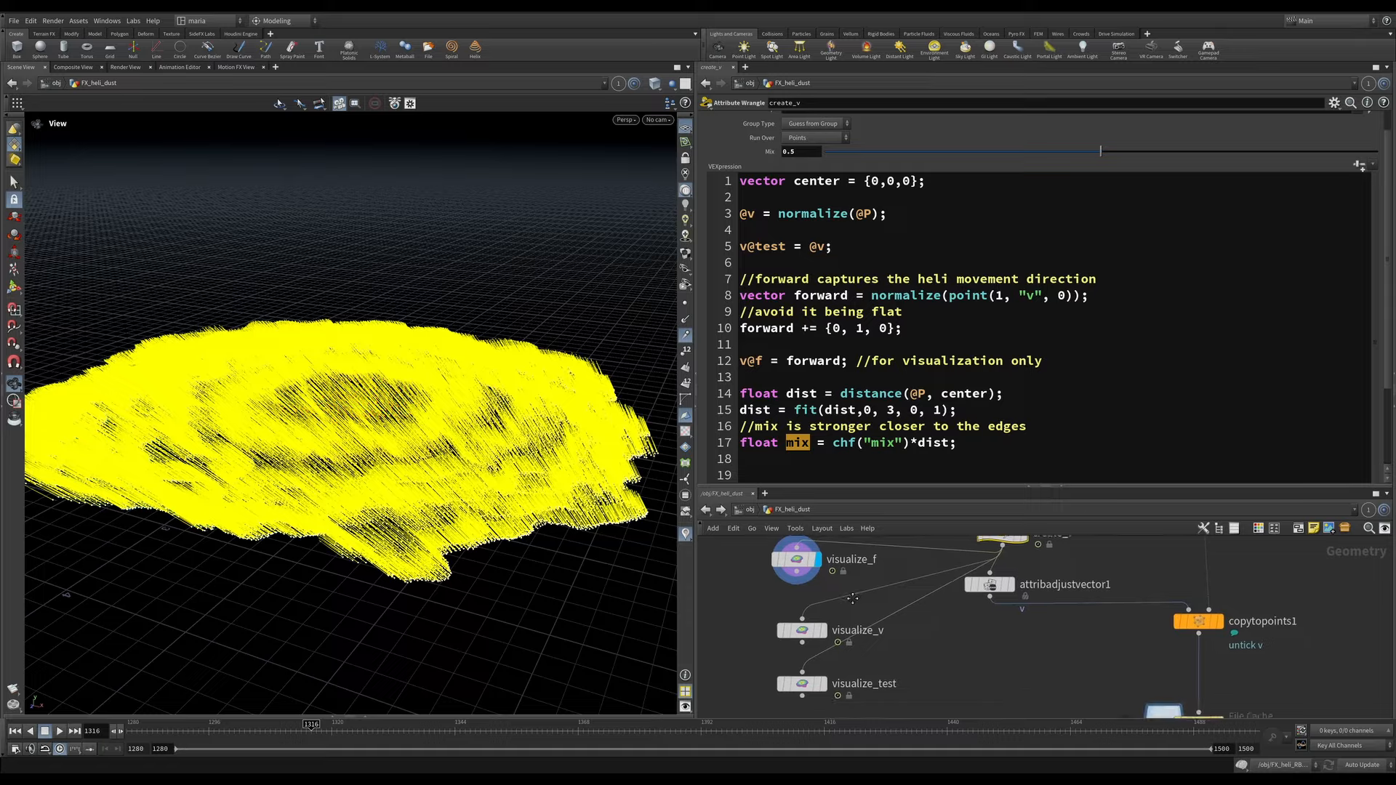
pyautogui.click(822, 630)
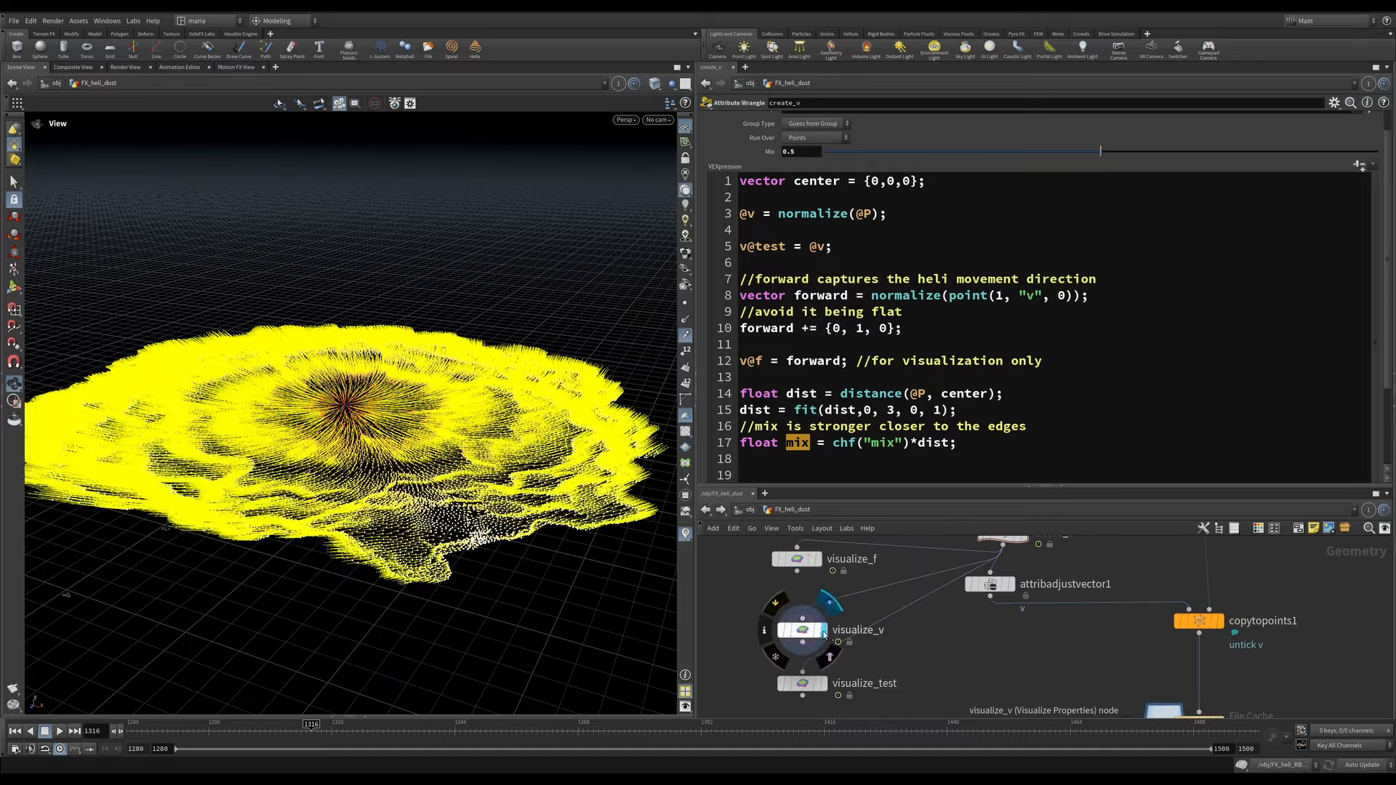
pyautogui.click(802, 630)
pyautogui.moveTo(379, 463); pyautogui.dragTo(384, 504)
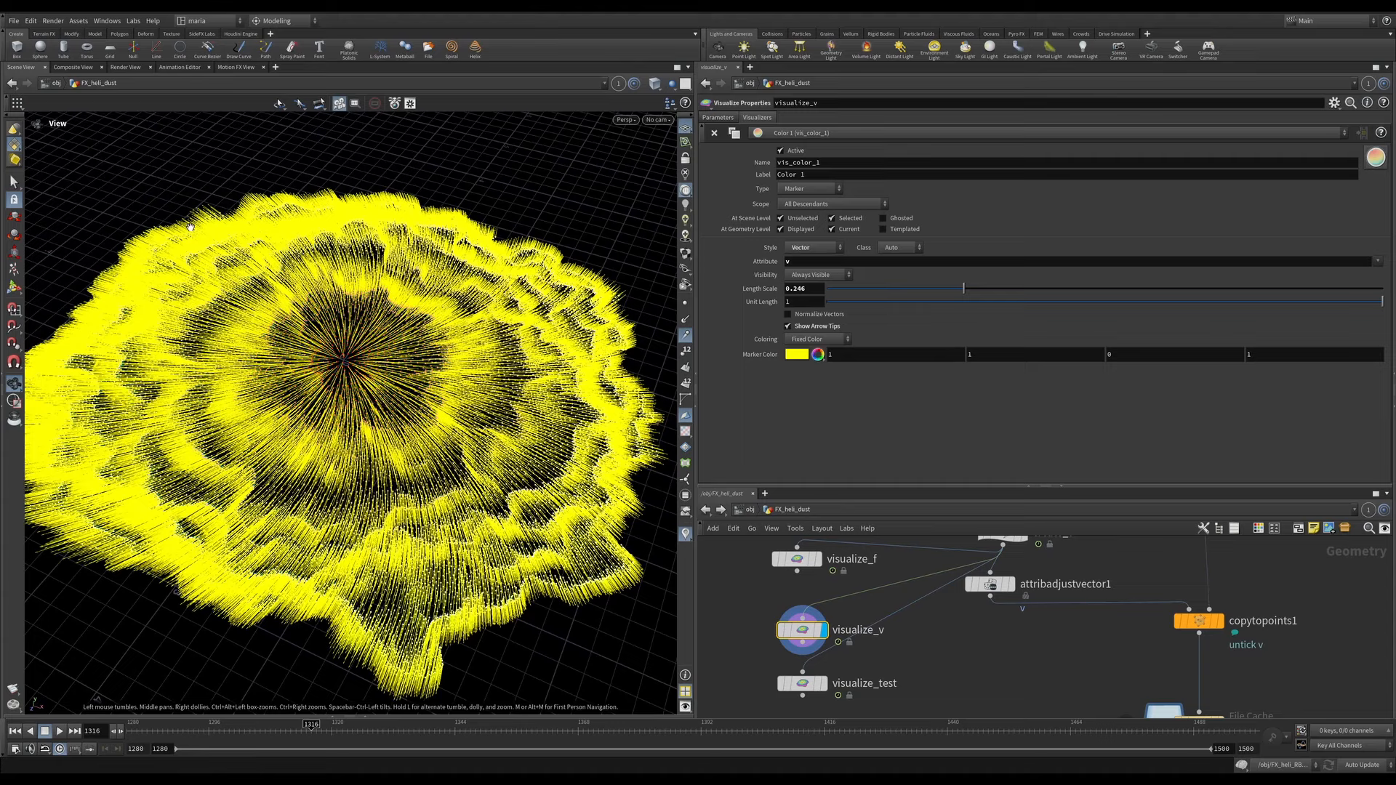
pyautogui.moveTo(369, 439); pyautogui.dragTo(404, 397)
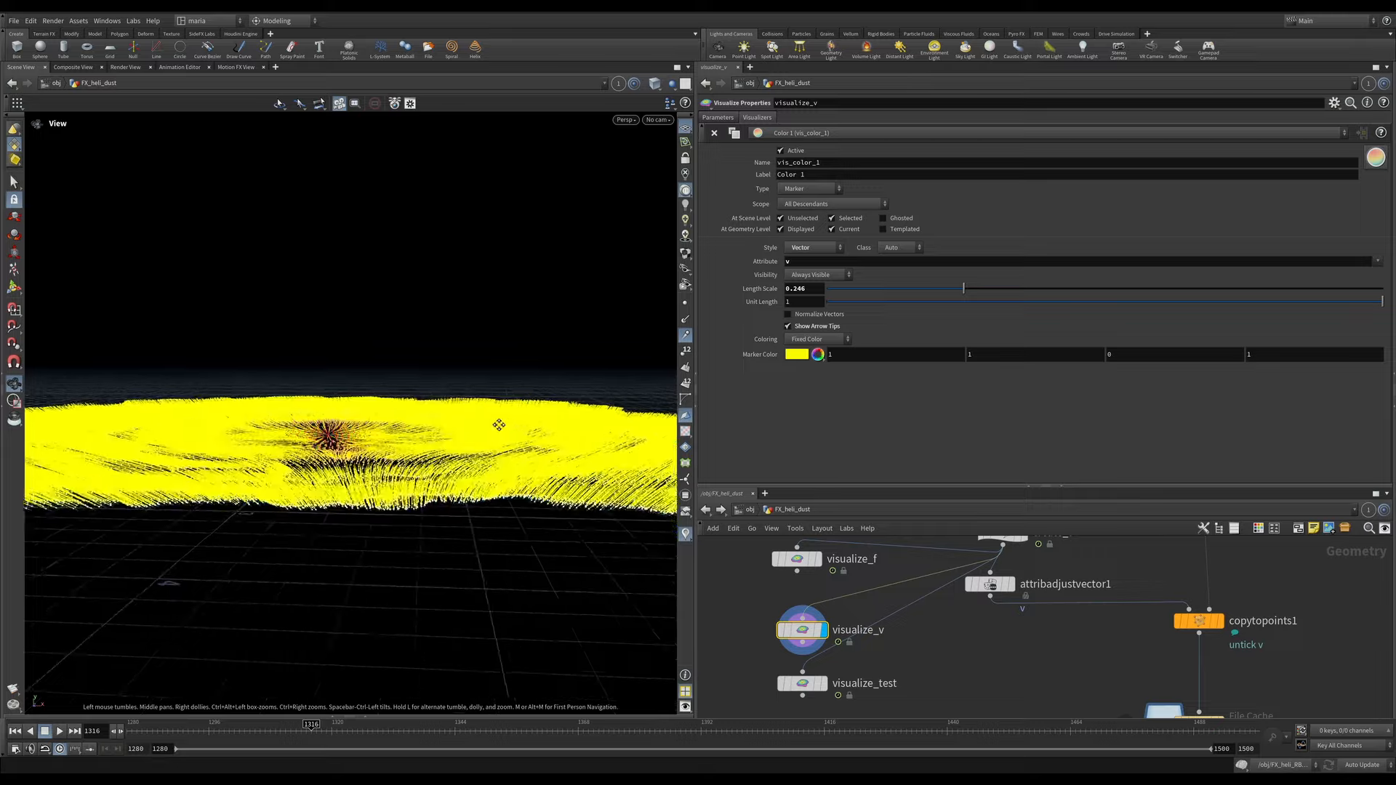
pyautogui.moveTo(498, 421); pyautogui.dragTo(333, 449)
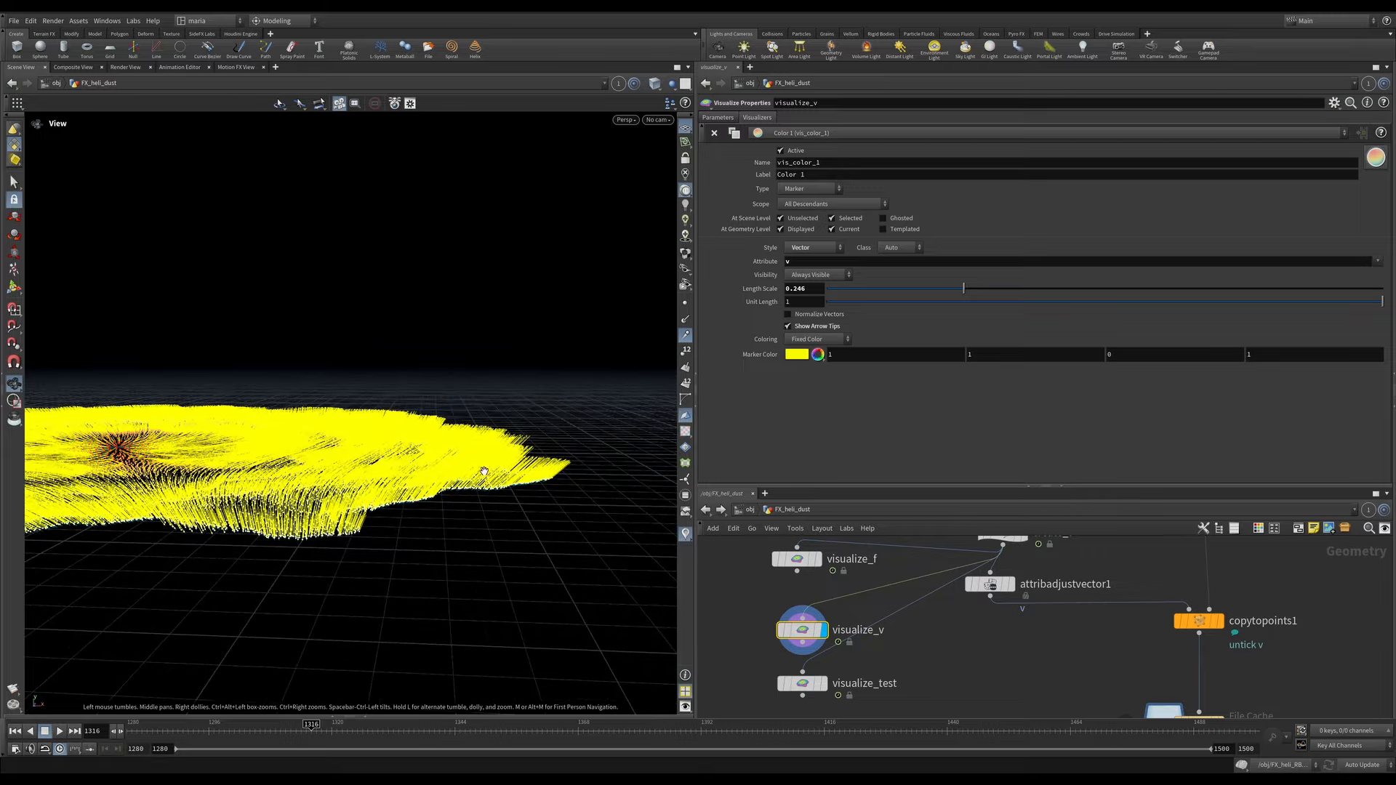
pyautogui.moveTo(454, 457); pyautogui.dragTo(381, 447)
# Step: Return to create_v's code and place the text cursor inside the chf("mix") call
pyautogui.moveTo(1017, 615); pyautogui.dragTo(939, 652, button='middle')
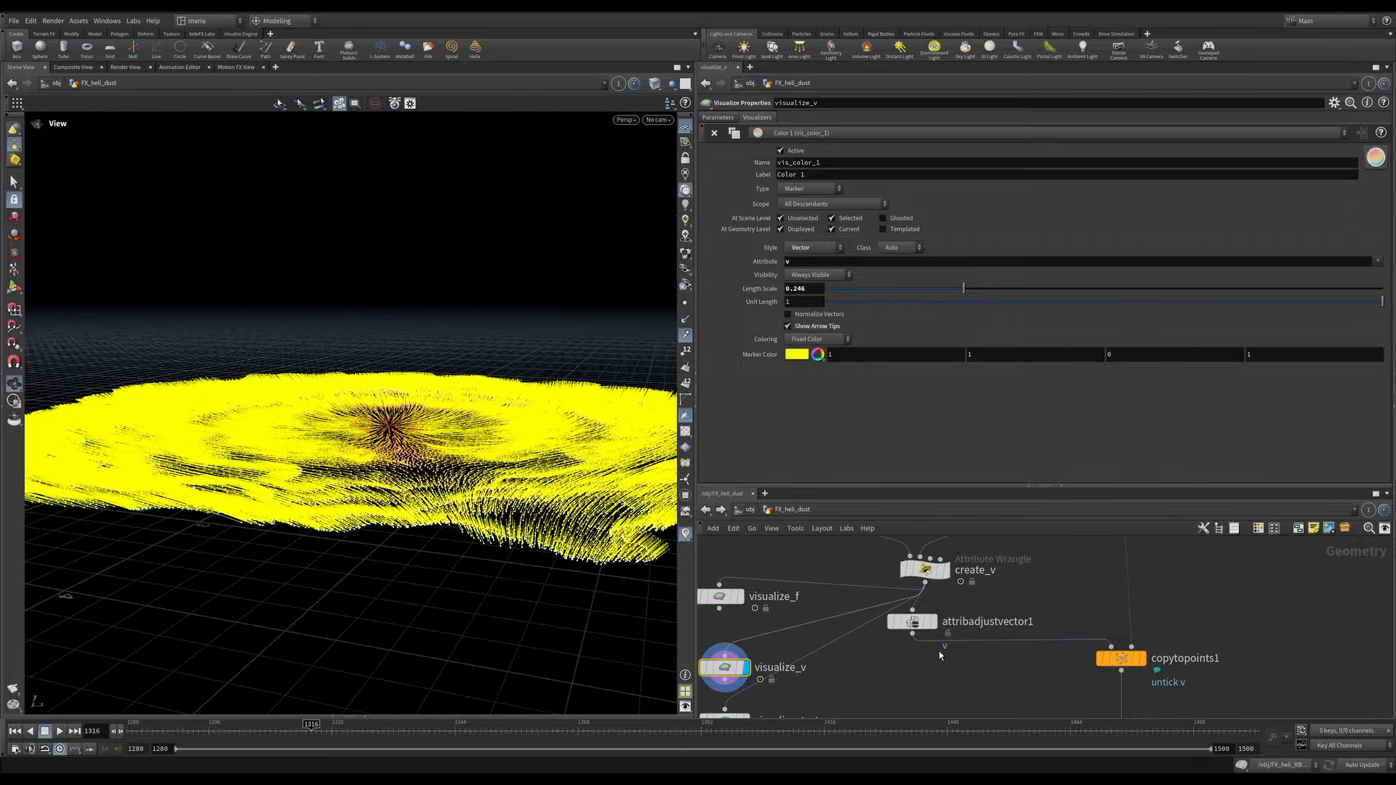
pyautogui.click(932, 570)
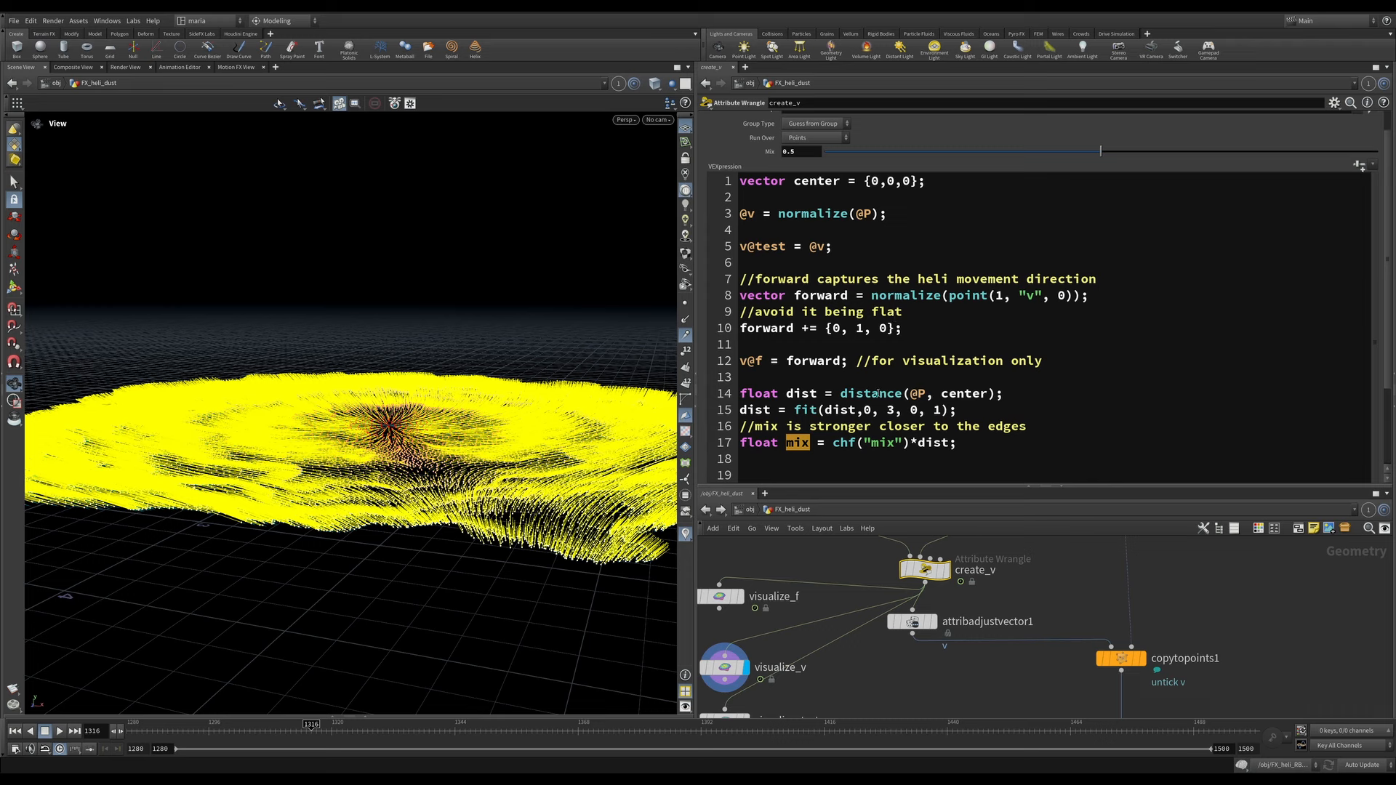
pyautogui.click(881, 442)
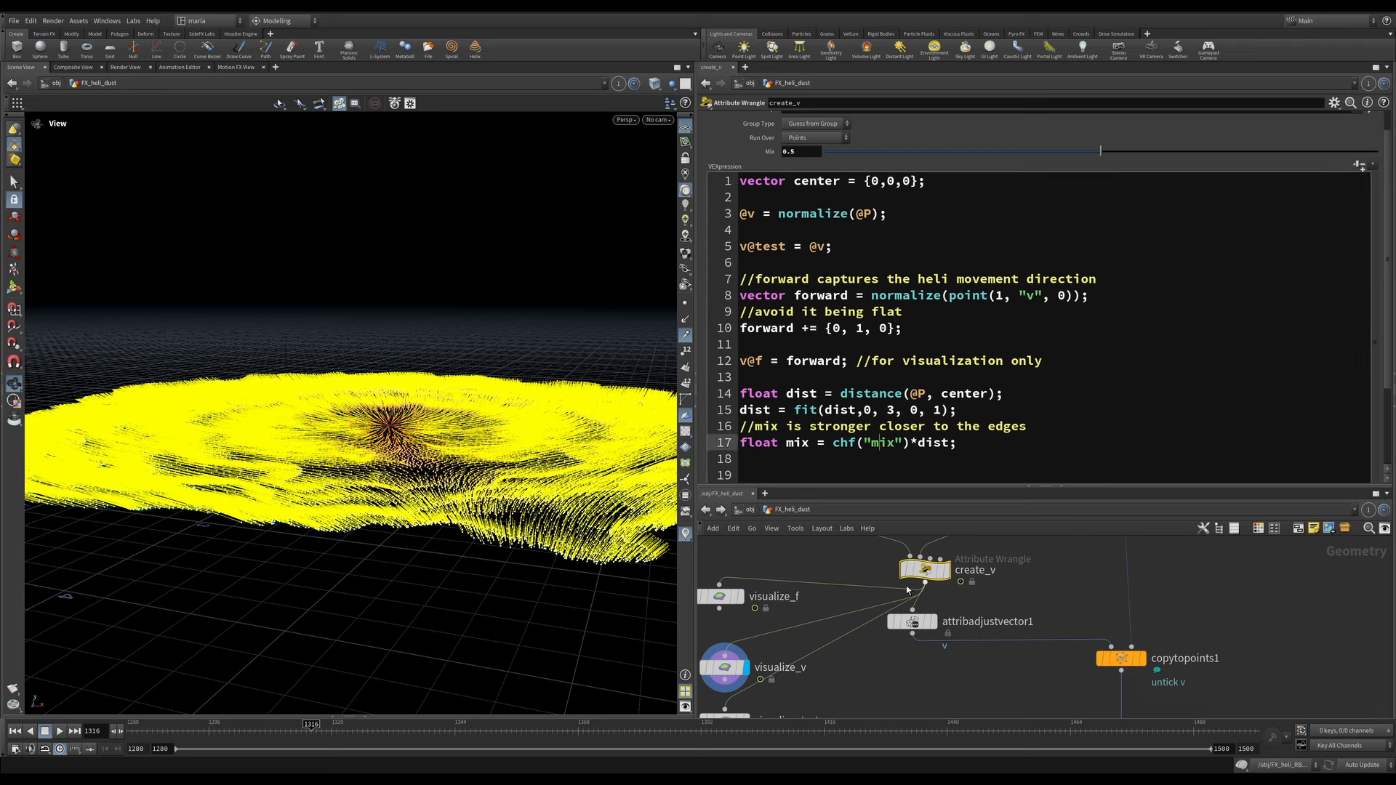
# Step: Display attribadjustvector1, wire its output into visualize_v and display visualize_v's vectors
pyautogui.moveTo(914, 623); pyautogui.dragTo(921, 626)
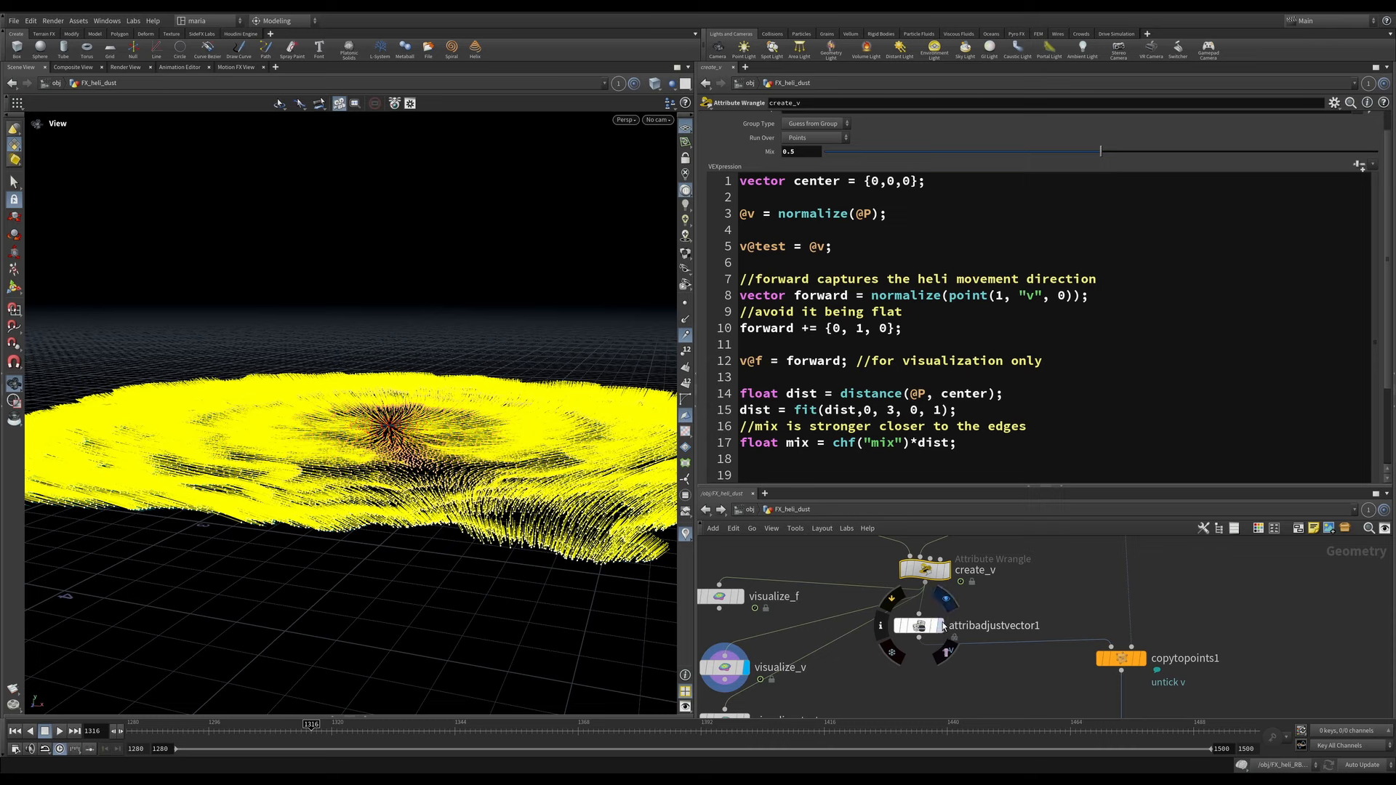
pyautogui.click(942, 625)
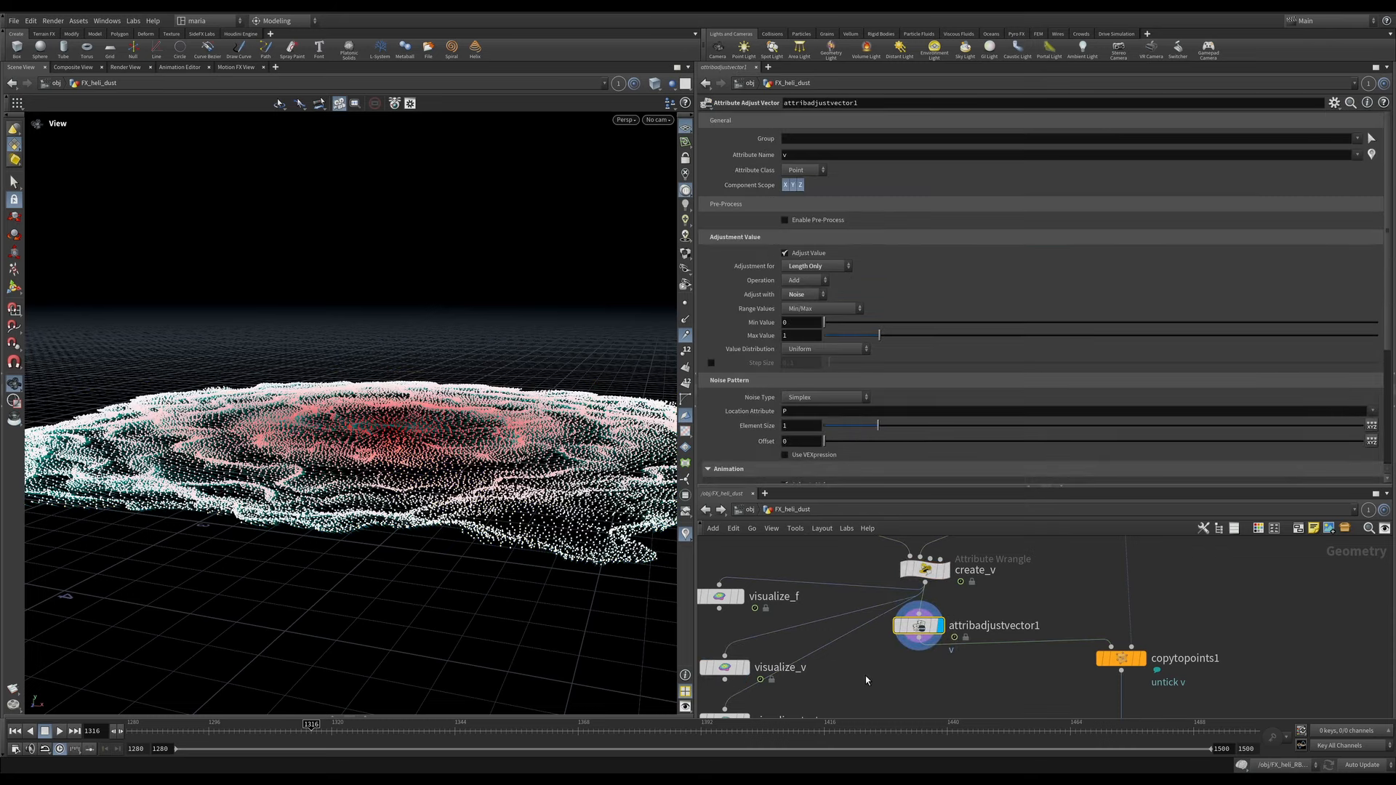
pyautogui.moveTo(866, 680); pyautogui.dragTo(919, 642, button='middle')
pyautogui.moveTo(973, 599); pyautogui.dragTo(779, 618)
pyautogui.click(797, 629)
pyautogui.click(777, 632)
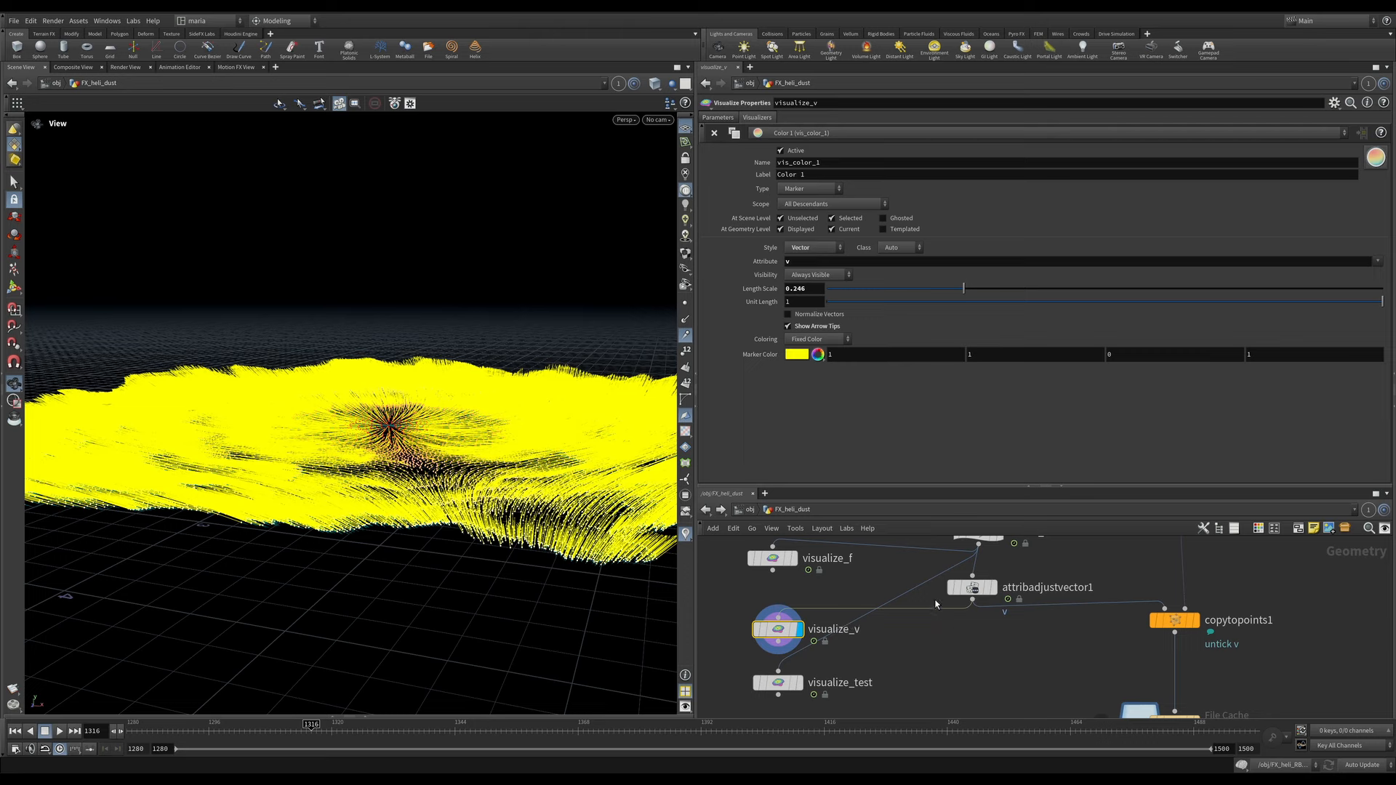
# Step: Toggle the bypass of attribadjustvector1 repeatedly to compare the velocity vectors with and without its noise, leaving the node active
pyautogui.click(985, 591)
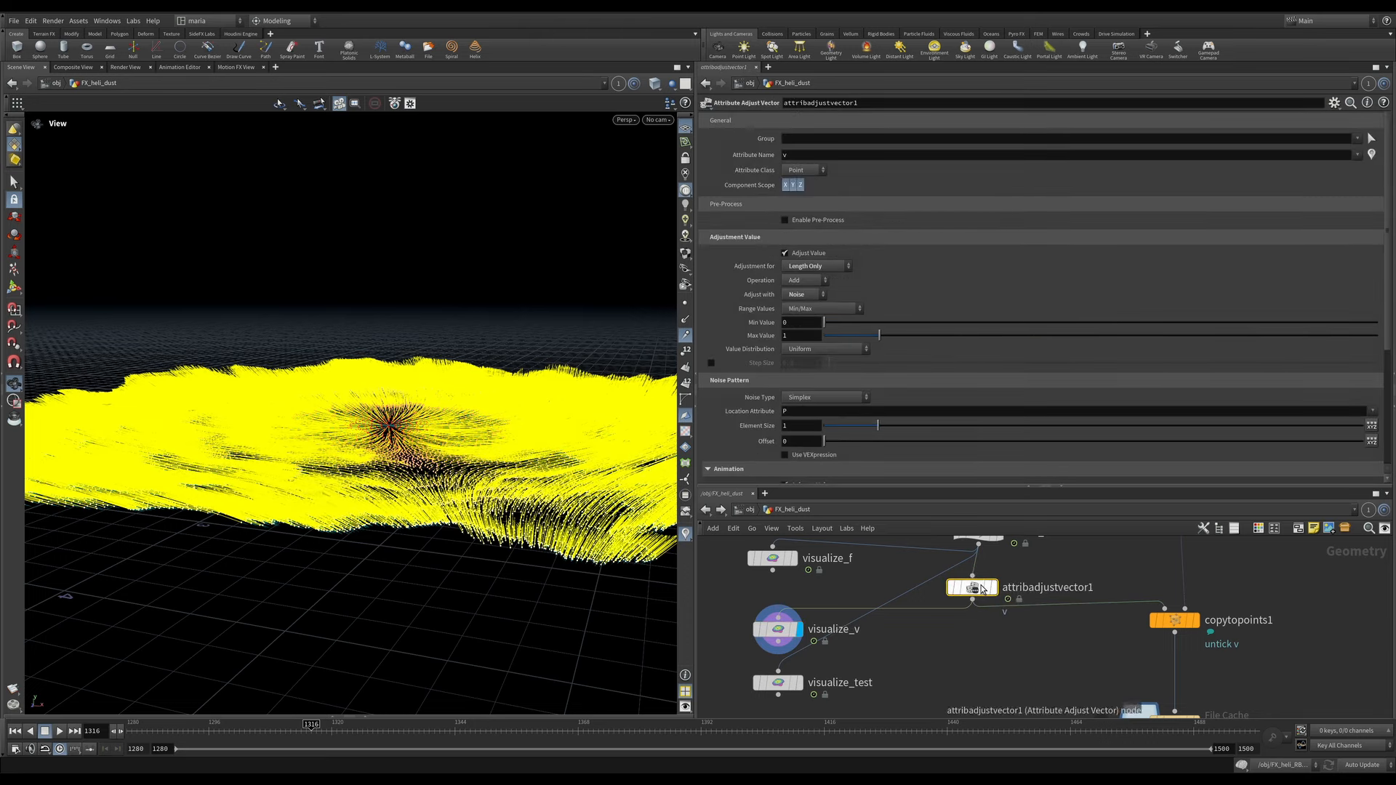
pyautogui.press('b')
pyautogui.press('b')
pyautogui.moveTo(450, 469); pyautogui.dragTo(543, 542)
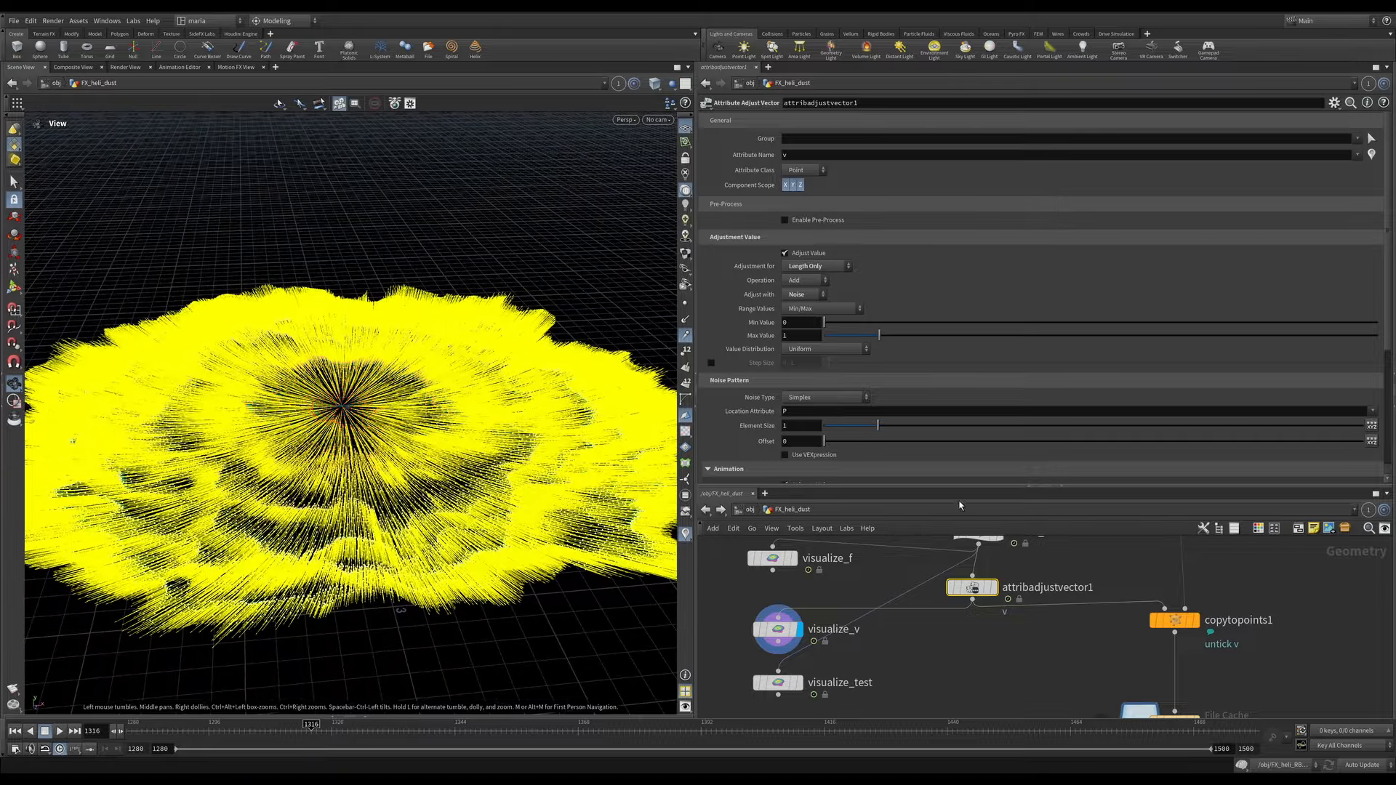
pyautogui.press('b')
pyautogui.press('b')
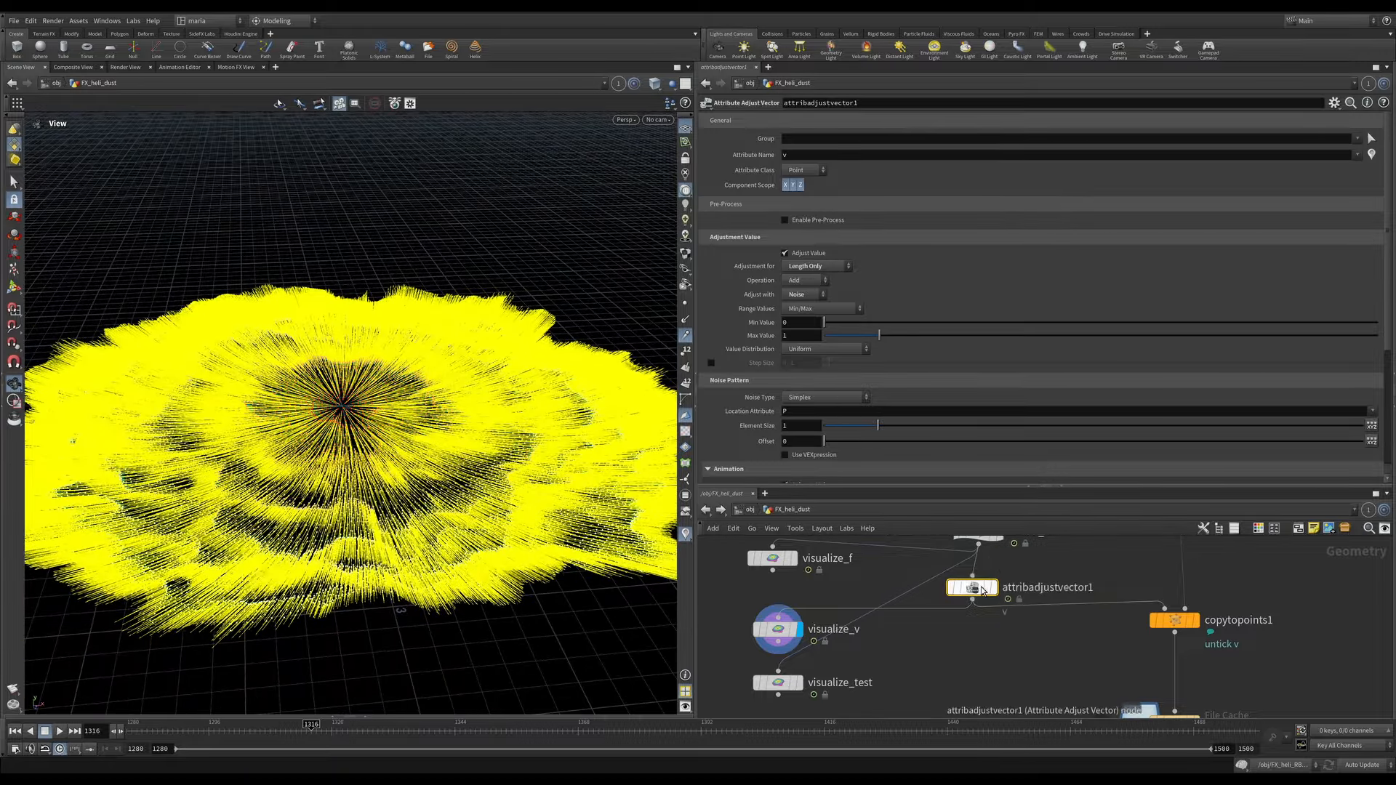
pyautogui.press('b')
pyautogui.press('b')
pyautogui.press('b')
pyautogui.press('b')
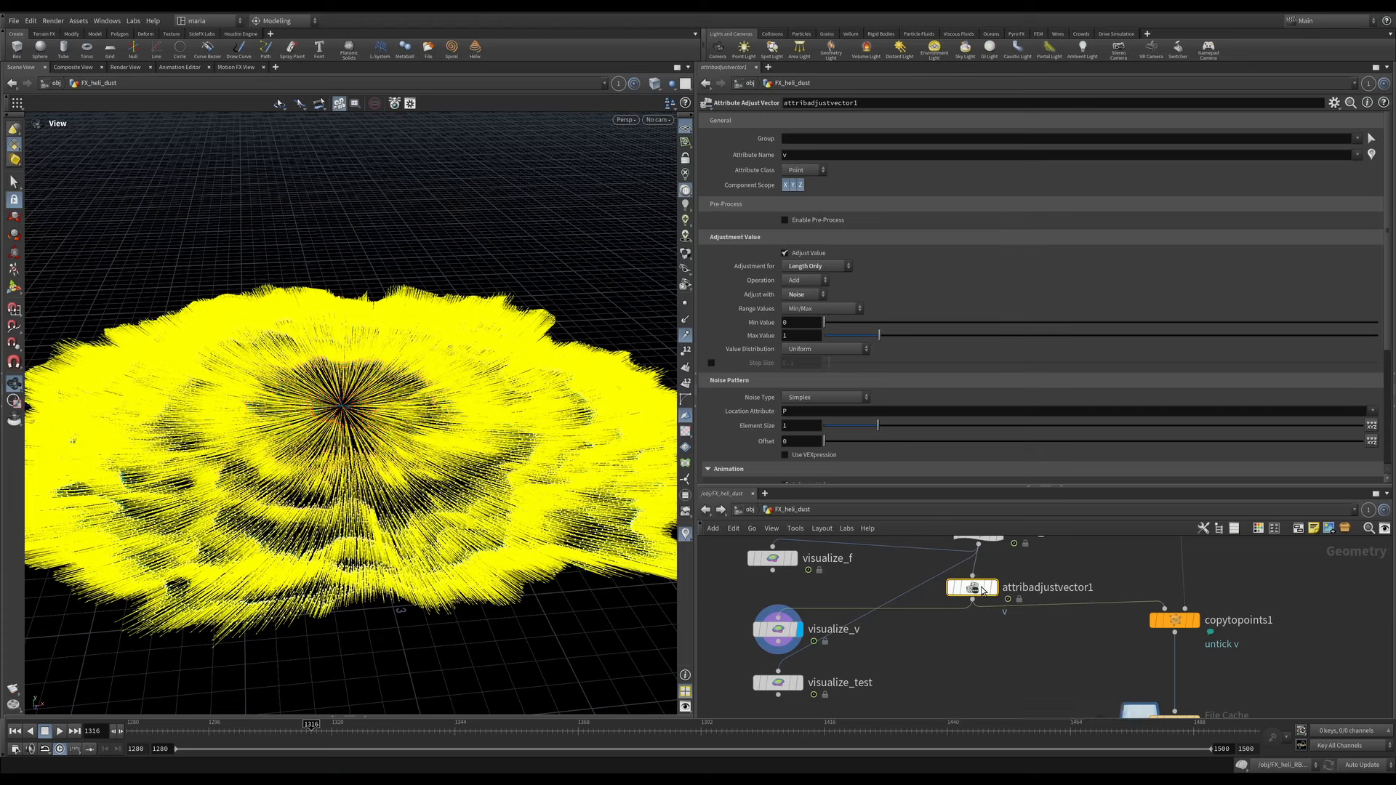
pyautogui.press('b')
pyautogui.press('b')
pyautogui.press('b')
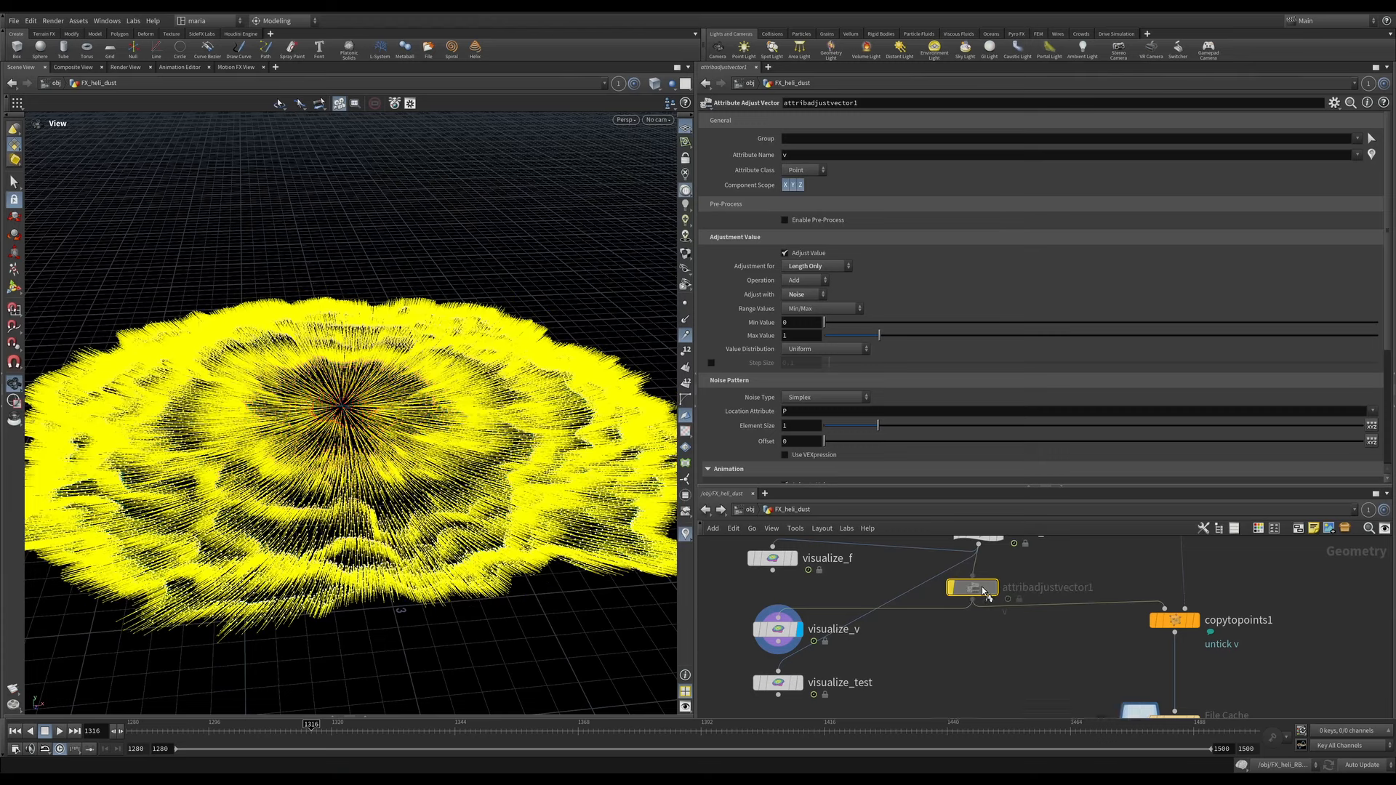
pyautogui.press('b')
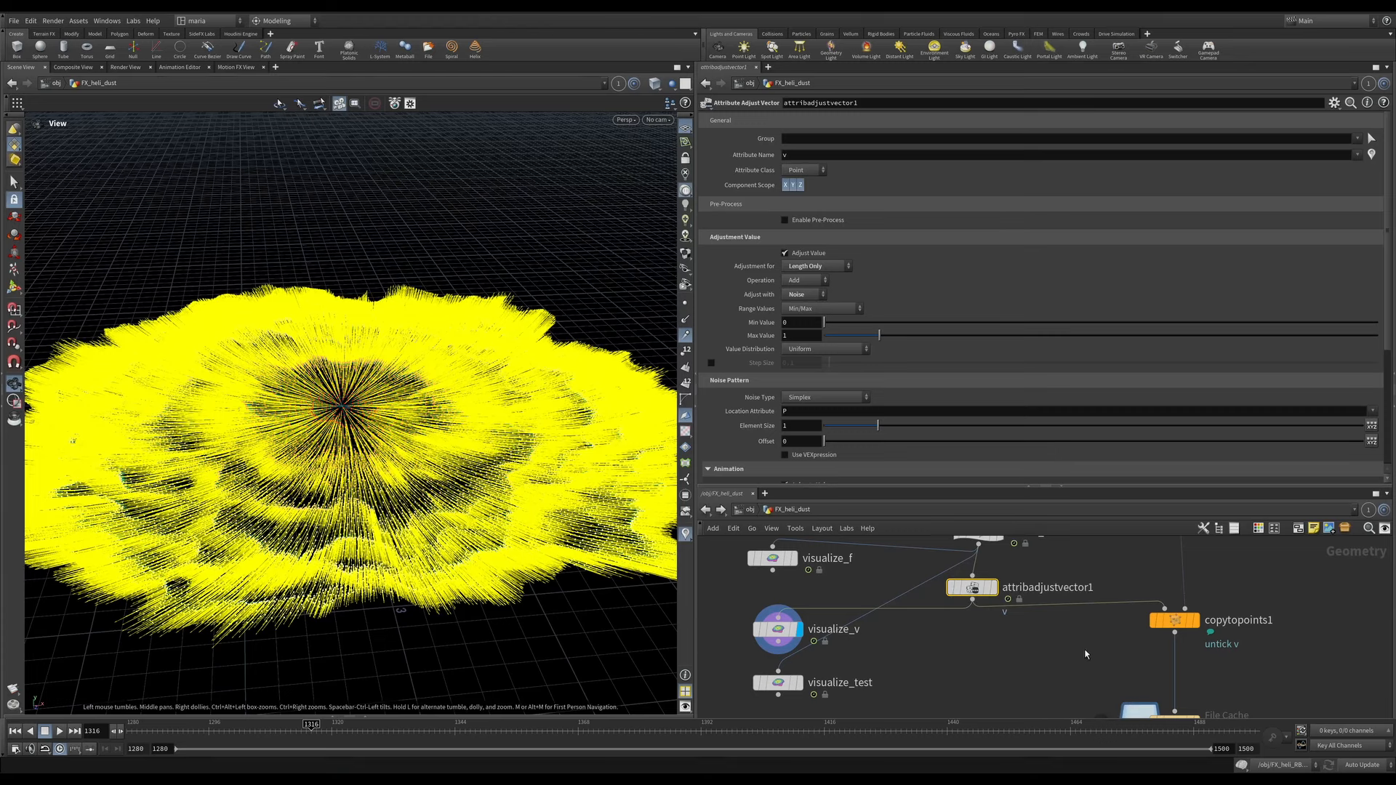
# Step: Display and frame copytopoints1 with its parameters shown, and enlarge the network editor's height
pyautogui.scroll(-2, 1090, 658)
pyautogui.moveTo(1091, 658); pyautogui.dragTo(967, 648, button='middle')
pyautogui.click(1038, 635)
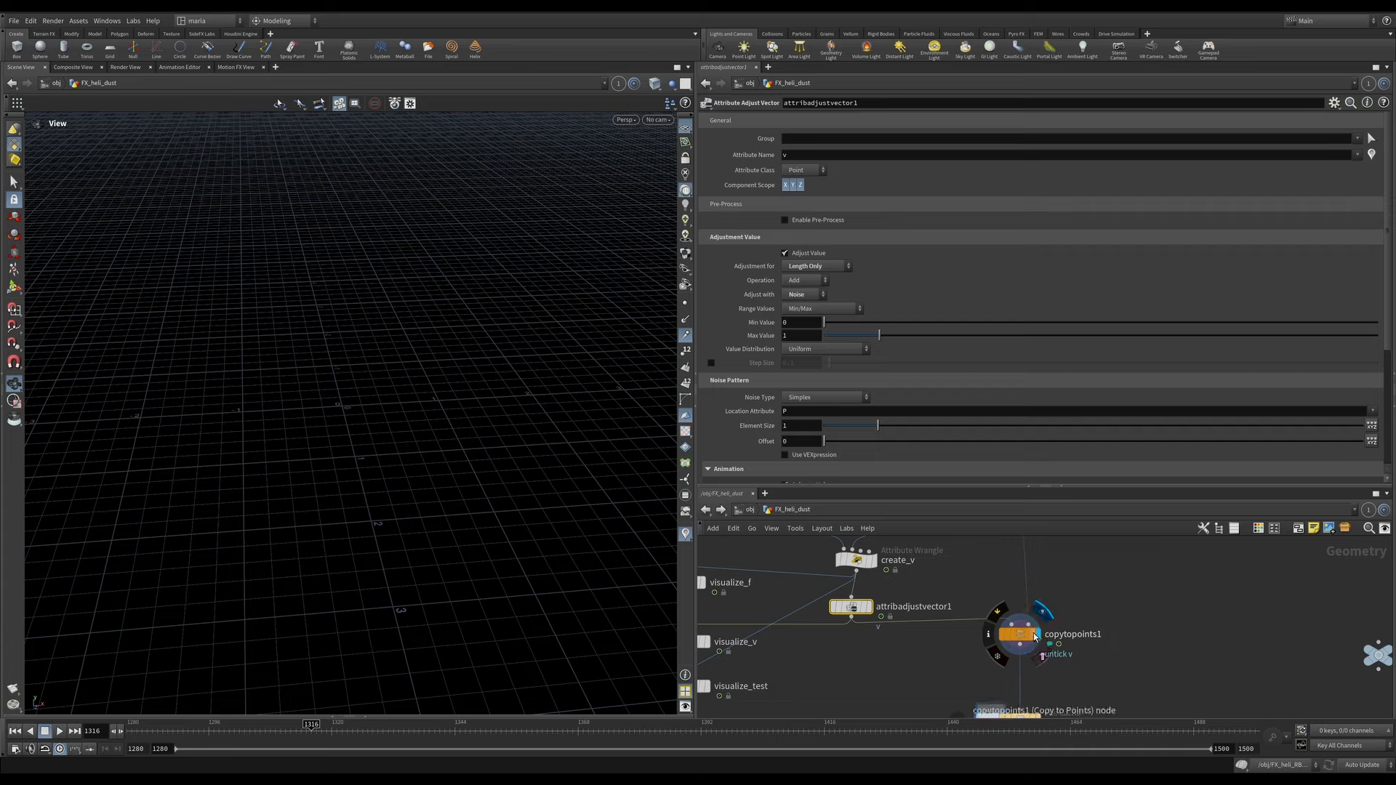
pyautogui.click(1020, 634)
pyautogui.press('g')
pyautogui.moveTo(441, 450)
pyautogui.mouseDown()
pyautogui.moveTo(453, 409)
pyautogui.moveTo(458, 430)
pyautogui.mouseUp()
pyautogui.moveTo(926, 486); pyautogui.dragTo(932, 403)
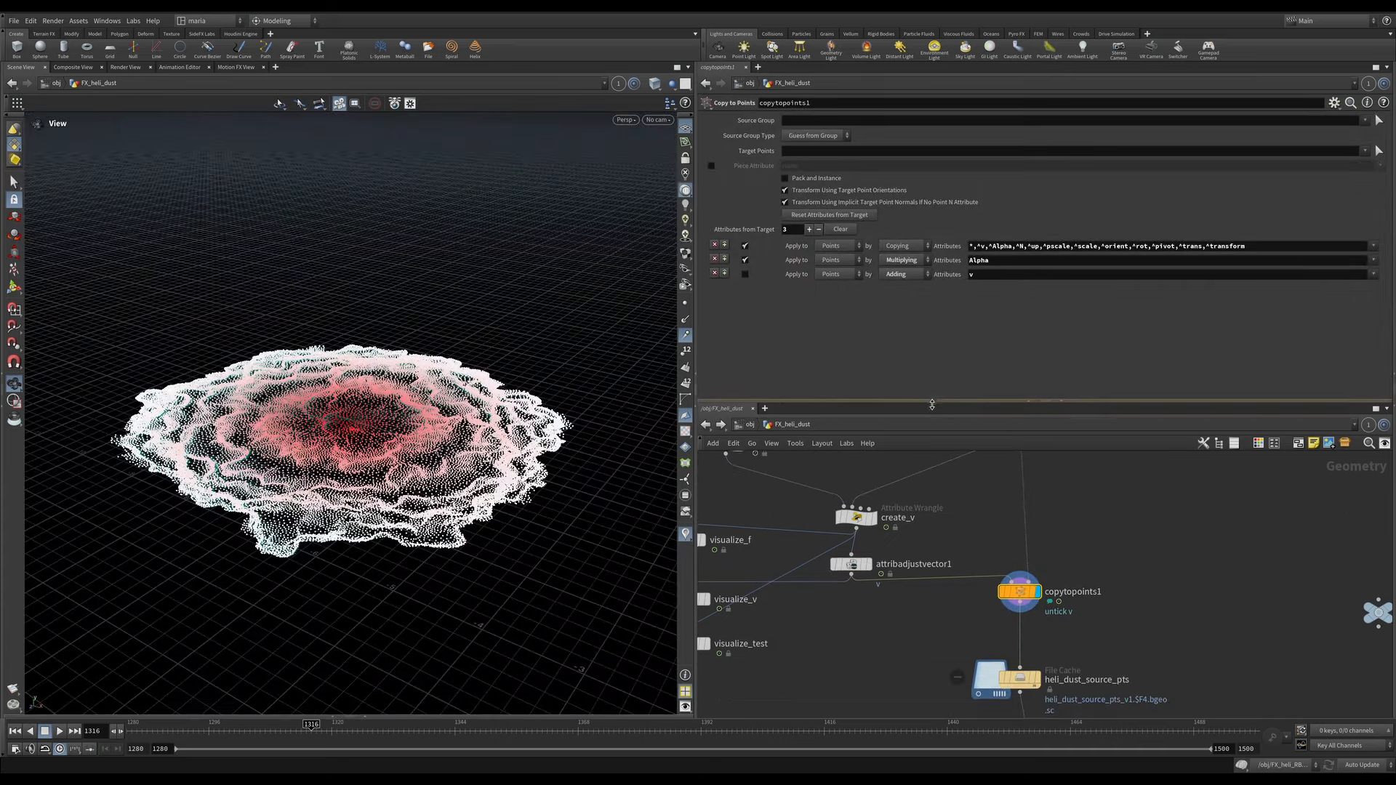
# Step: Trace the trail1 input, connect visualize_v to copytopoints1's output and display the resulting velocity vectors
pyautogui.scroll(-4, 969, 566)
pyautogui.moveTo(972, 537); pyautogui.dragTo(954, 613, button='middle')
pyautogui.scroll(3, 977, 579)
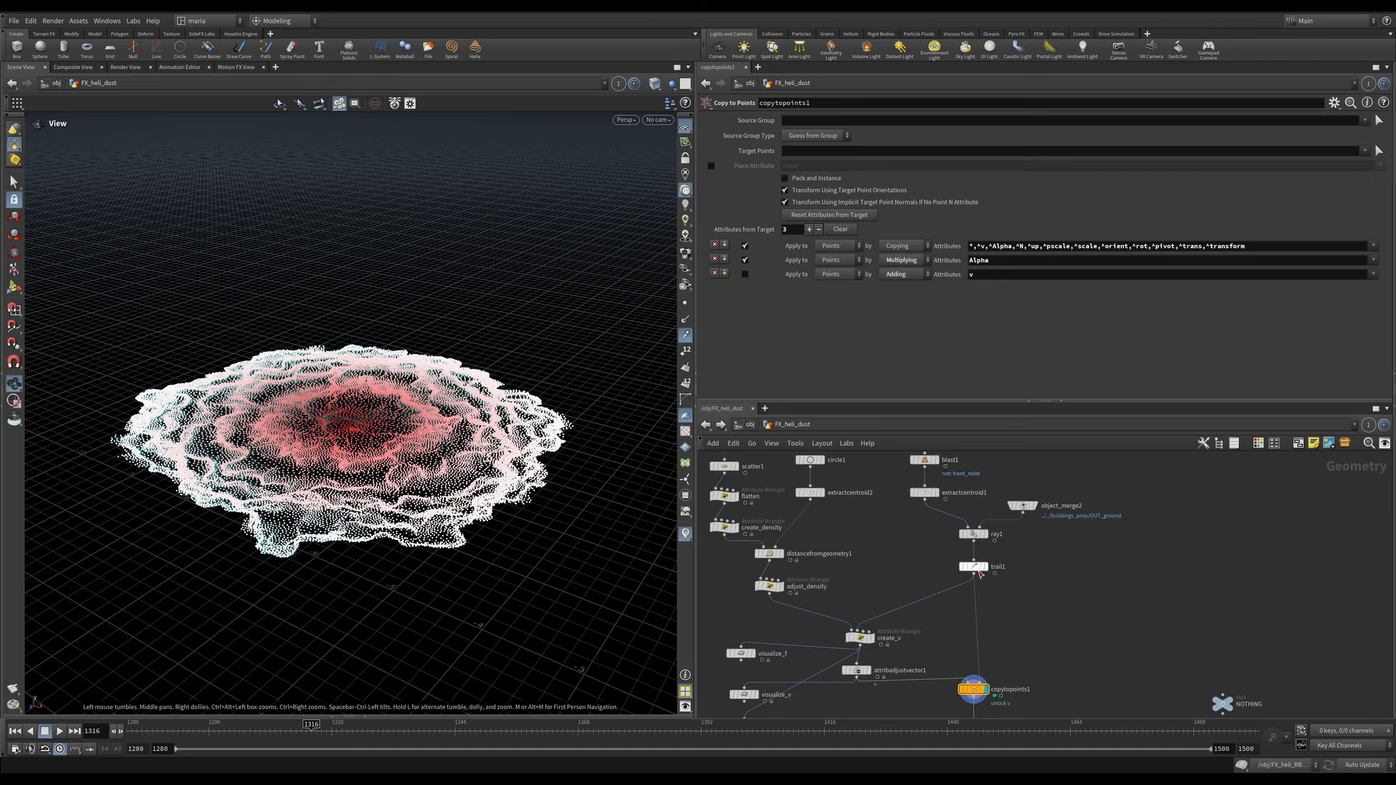
pyautogui.moveTo(849, 701); pyautogui.dragTo(873, 655, button='middle')
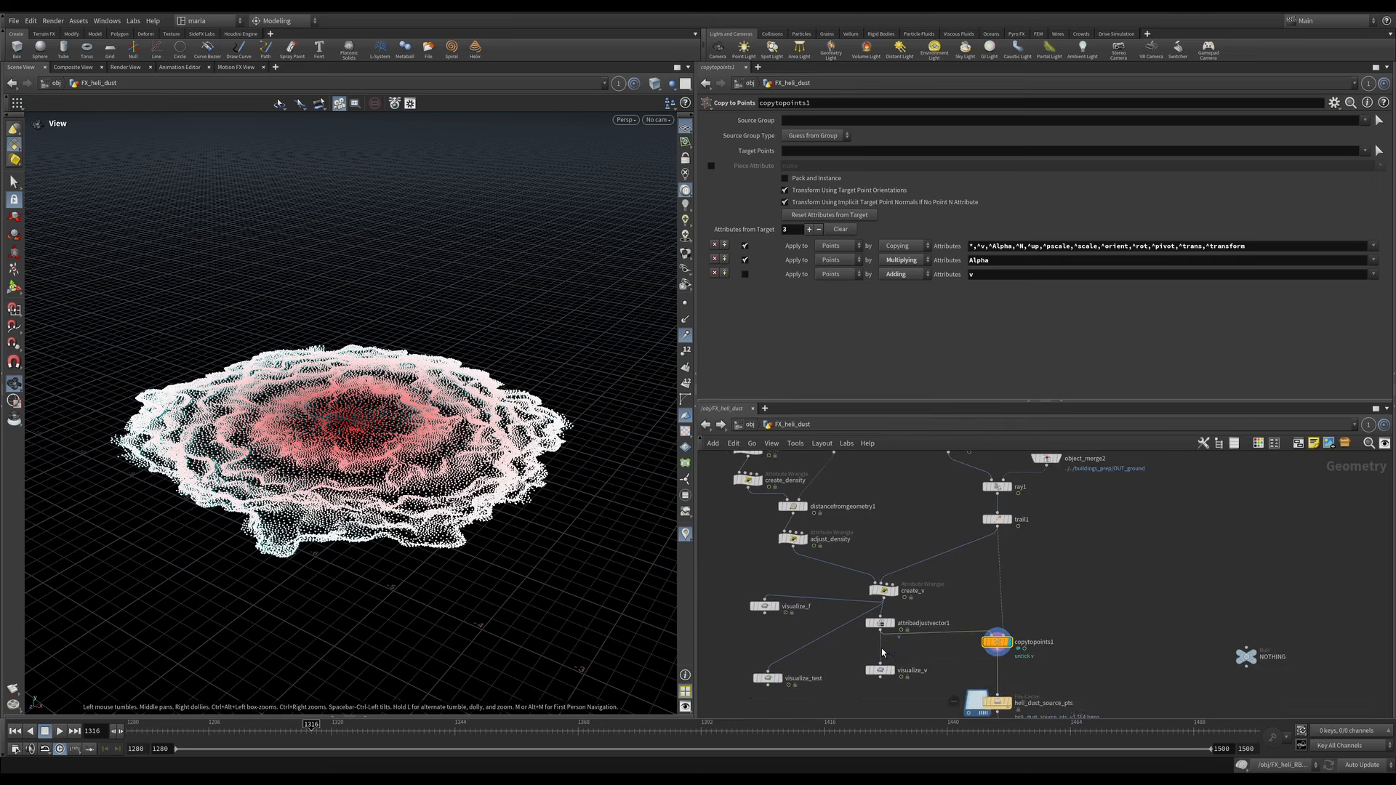
pyautogui.click(895, 672)
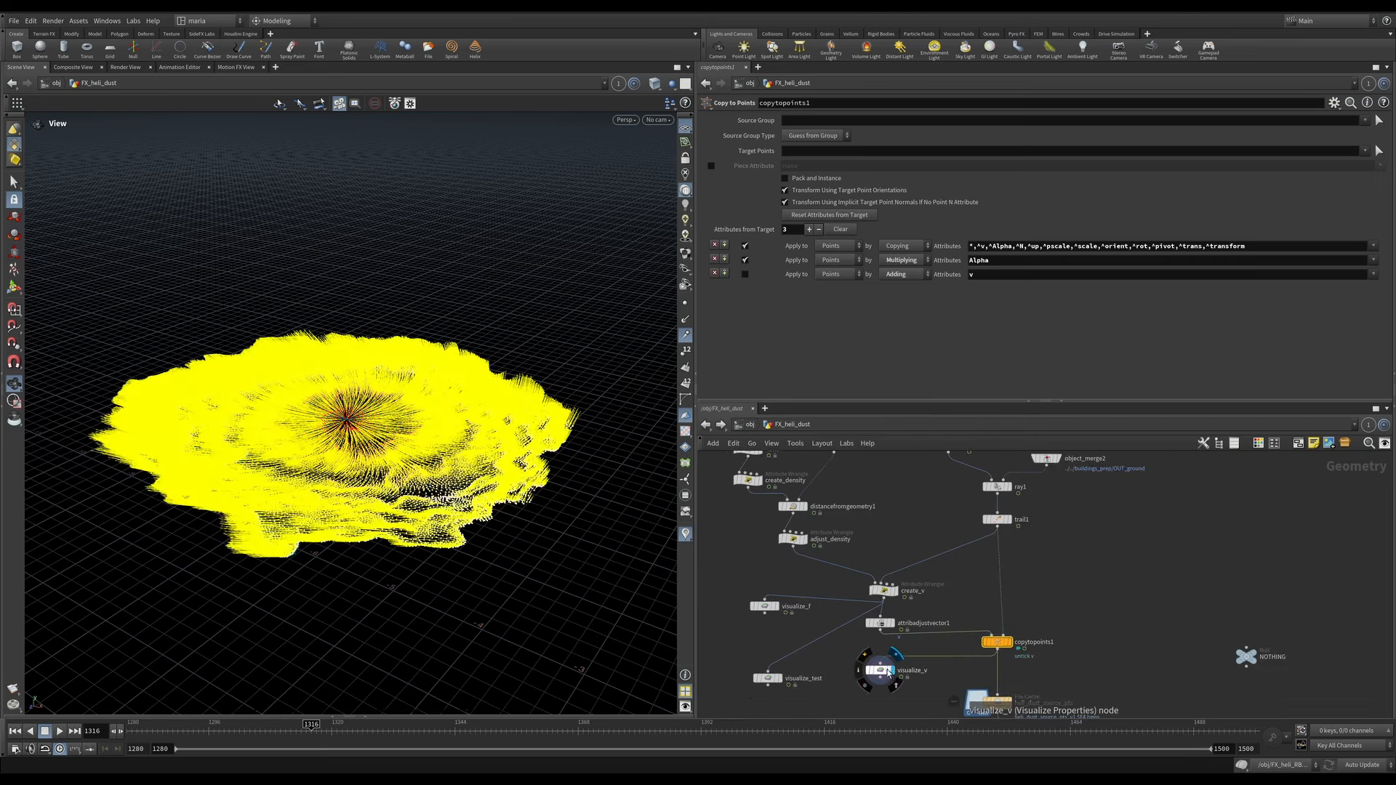
pyautogui.click(886, 672)
pyautogui.moveTo(386, 487); pyautogui.dragTo(386, 509)
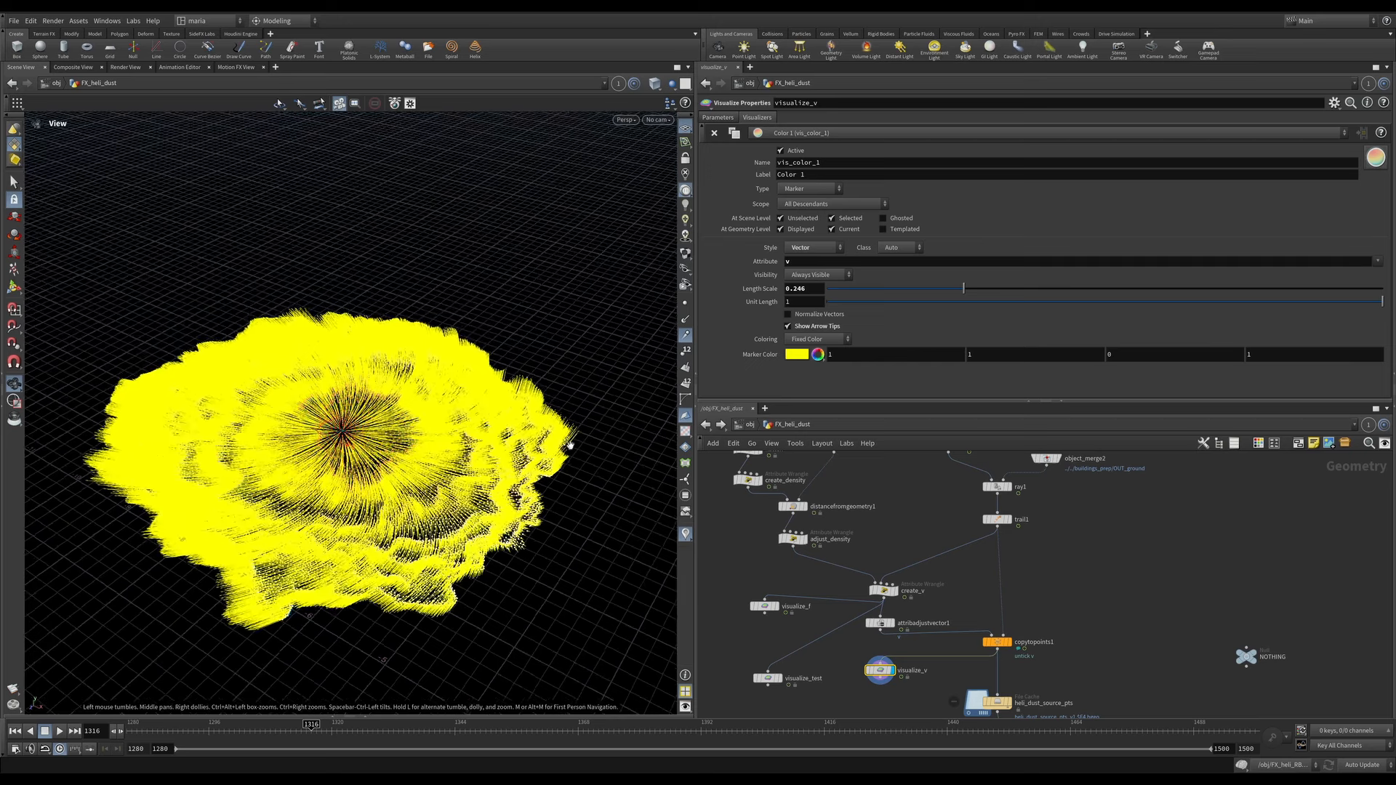
# Step: Temporarily enable adding the v attribute from the target in copytopoints1 to compare the vectors, and disable it again
pyautogui.click(998, 643)
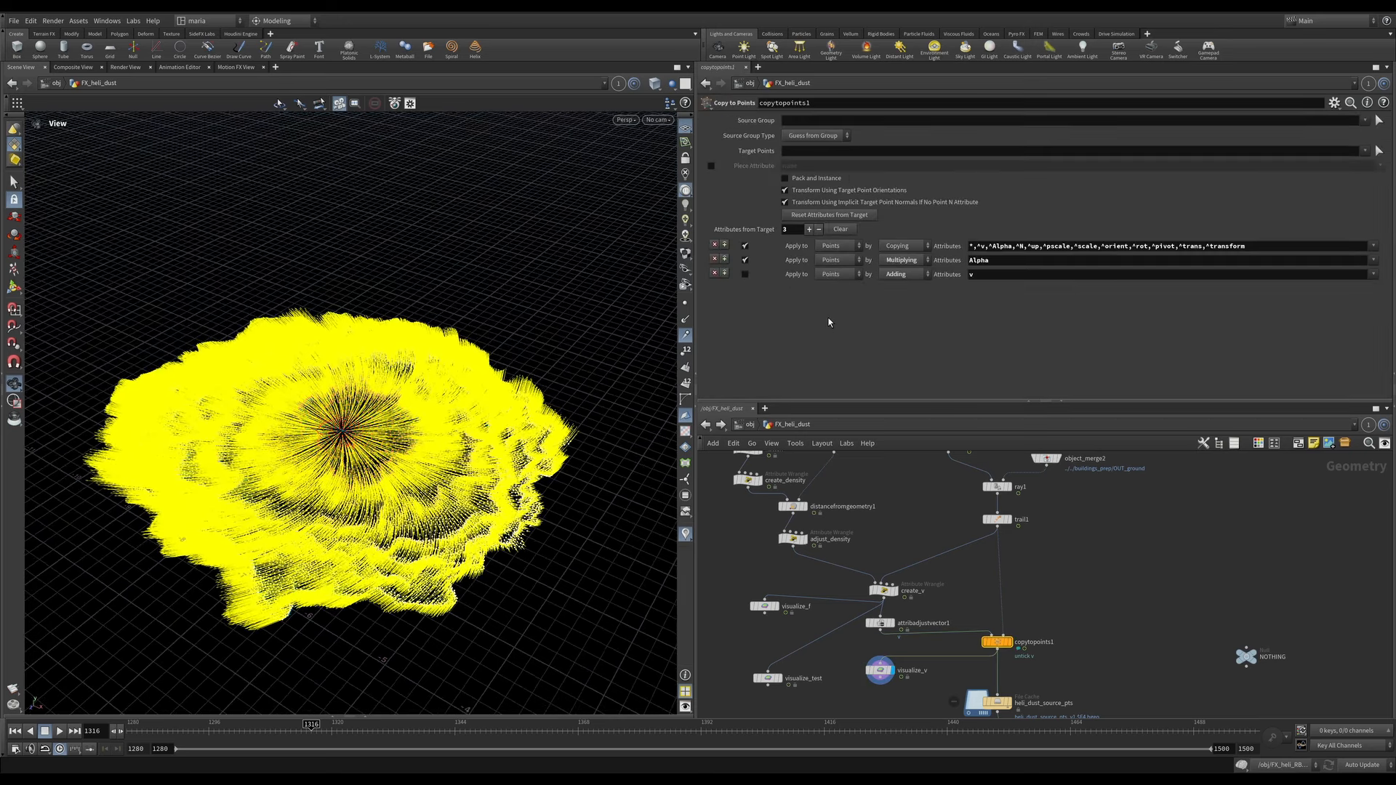
pyautogui.click(745, 275)
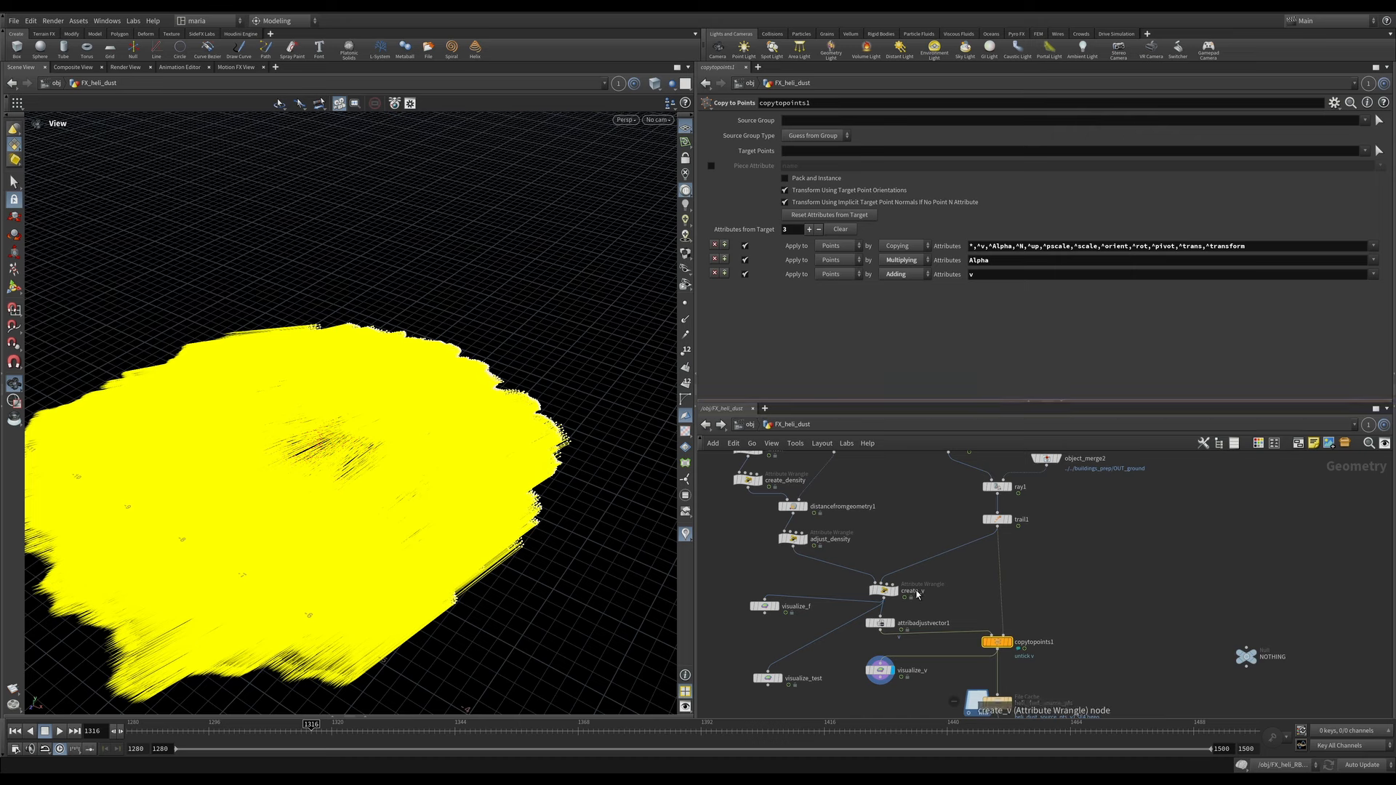
pyautogui.click(745, 274)
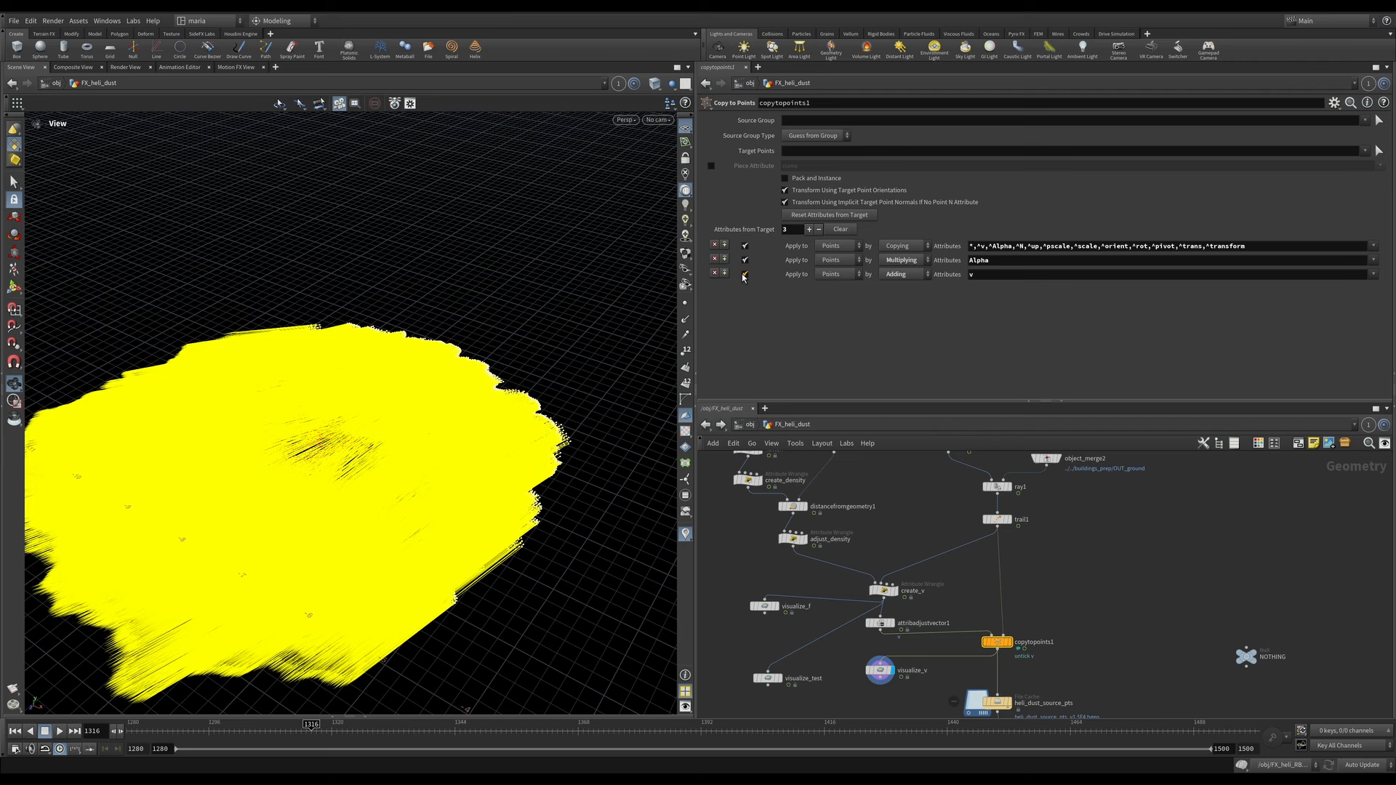
# Step: Select the heli_dust_source_pts file cache and read the point attributes in its node information
pyautogui.moveTo(1015, 700); pyautogui.dragTo(994, 599, button='middle')
pyautogui.click(994, 599)
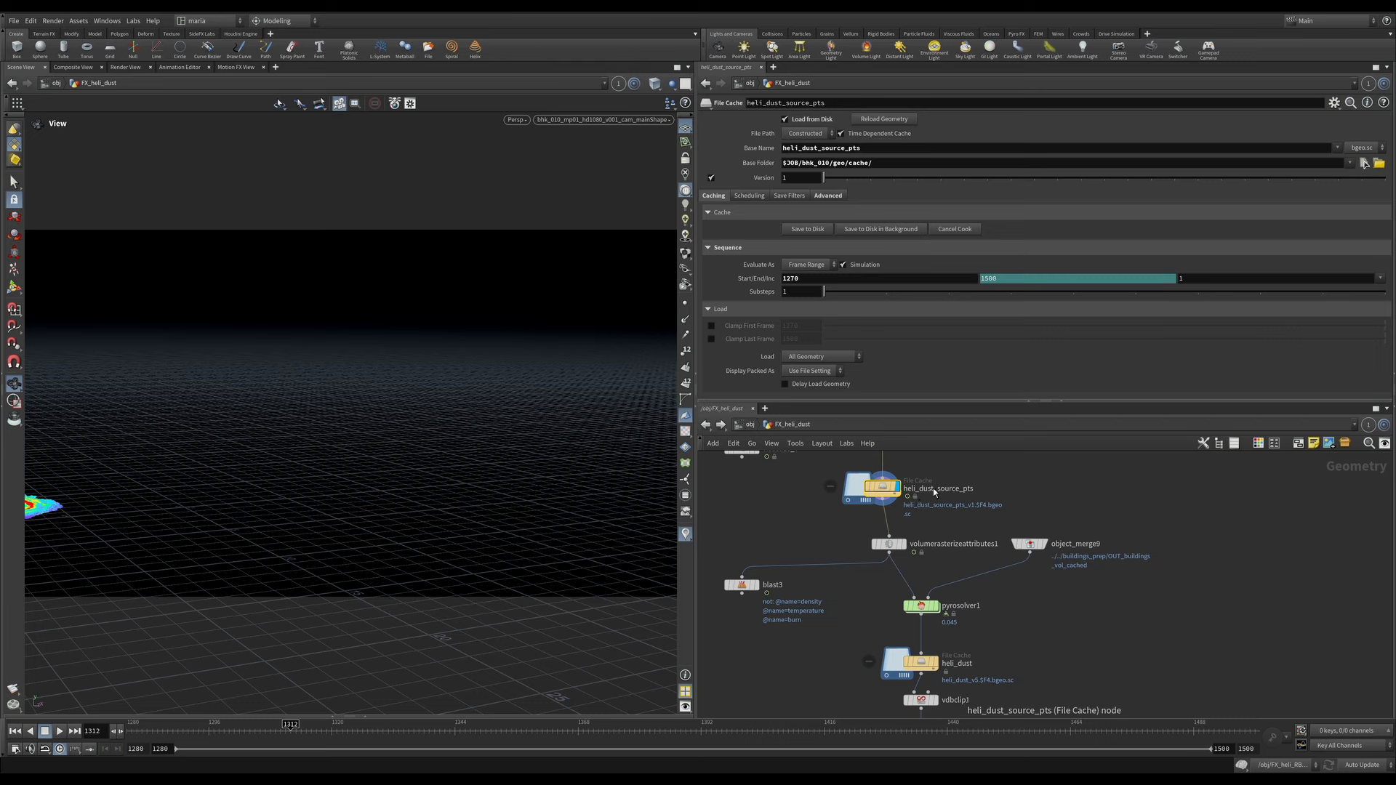
pyautogui.moveTo(885, 493)
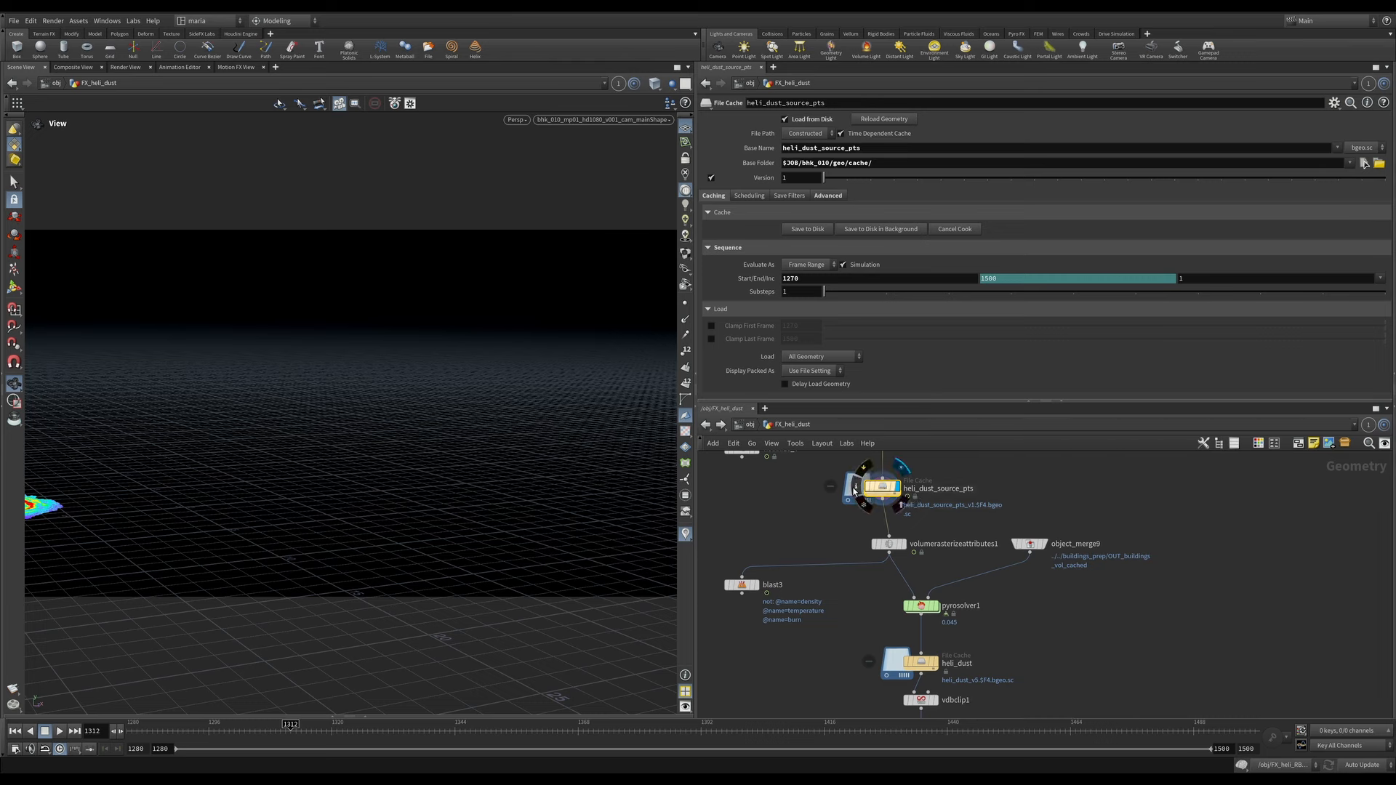
pyautogui.click(857, 486)
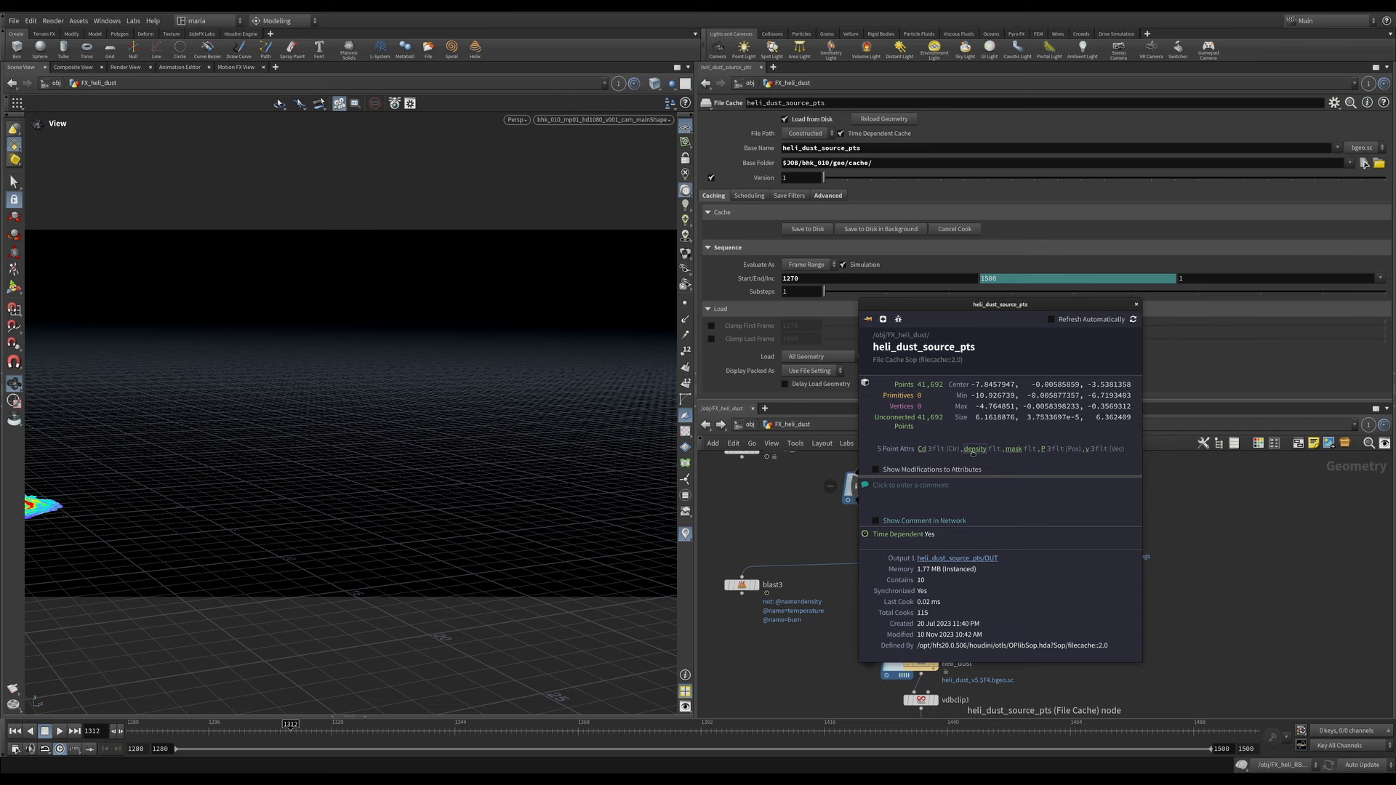
pyautogui.click(1137, 305)
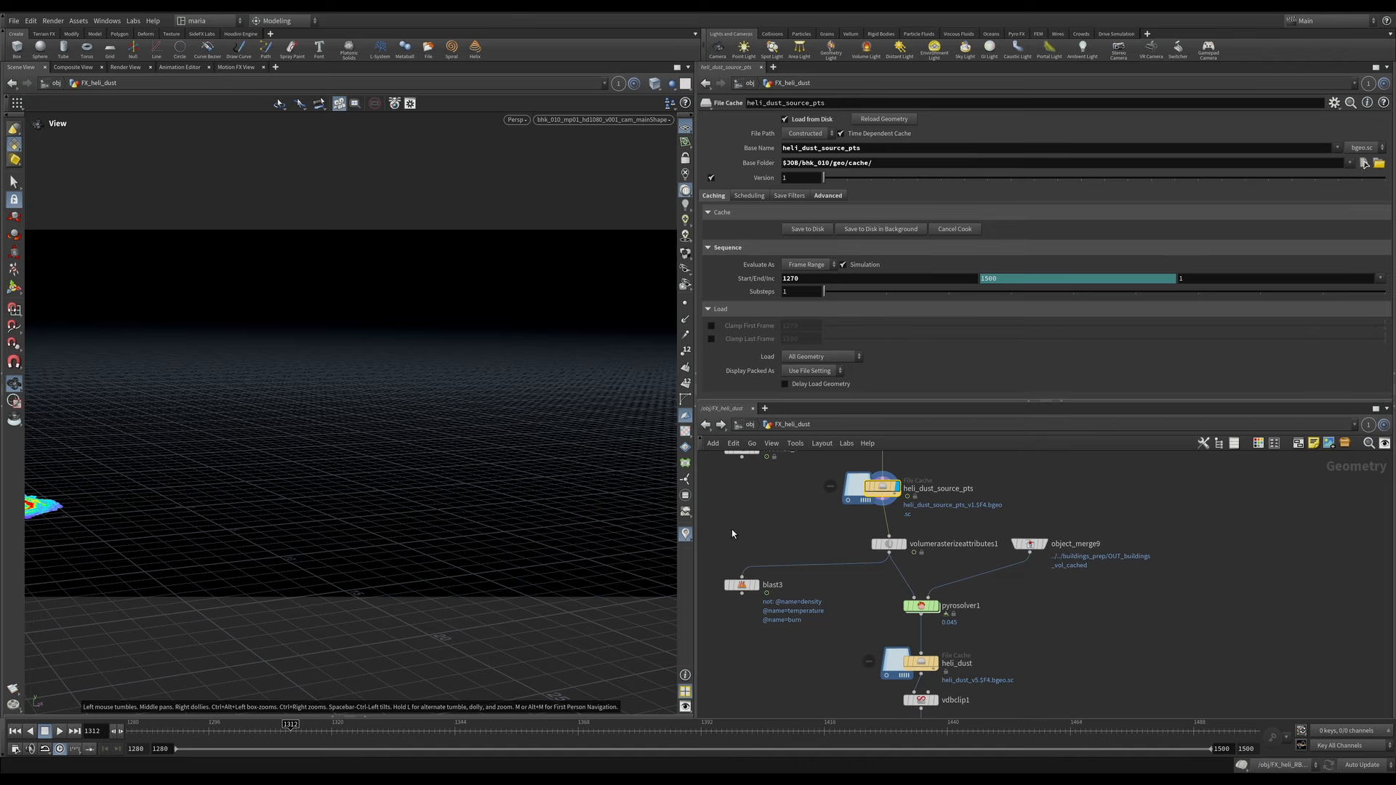
# Step: Scrub the timeline to frame 1382 and display volumerasterizeattributes1 with its rasterize and velocity blur settings
pyautogui.moveTo(351, 731); pyautogui.dragTo(652, 757)
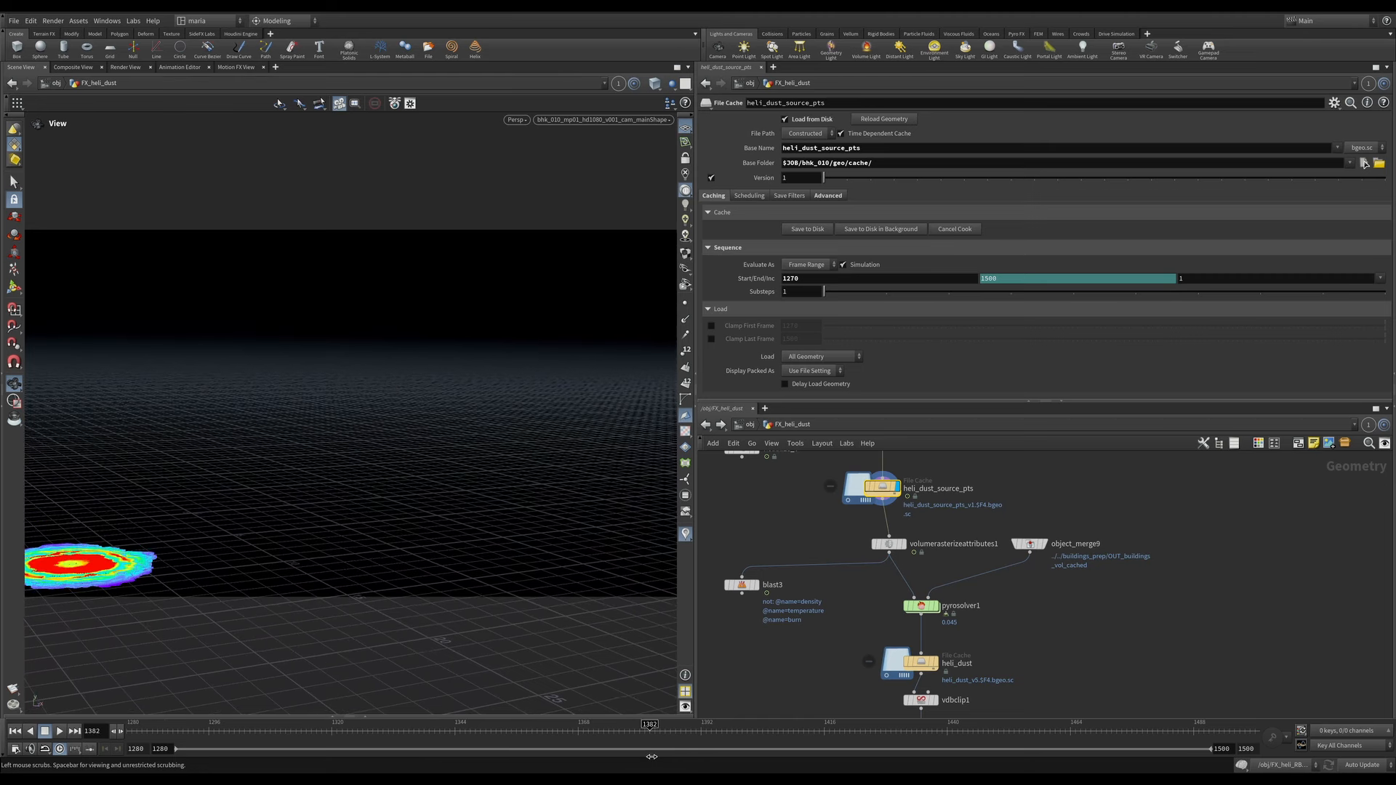
pyautogui.click(895, 551)
pyautogui.click(891, 545)
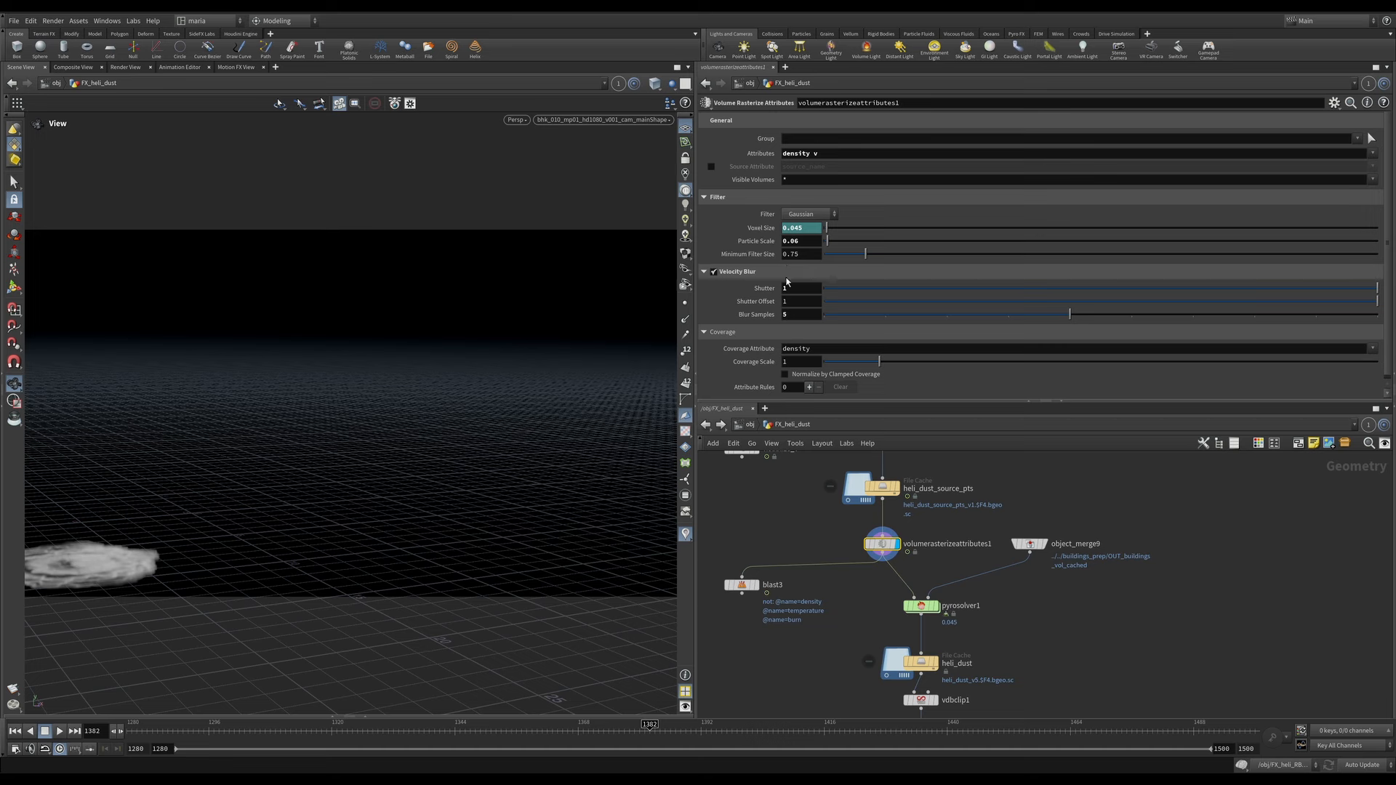
pyautogui.moveTo(887, 546)
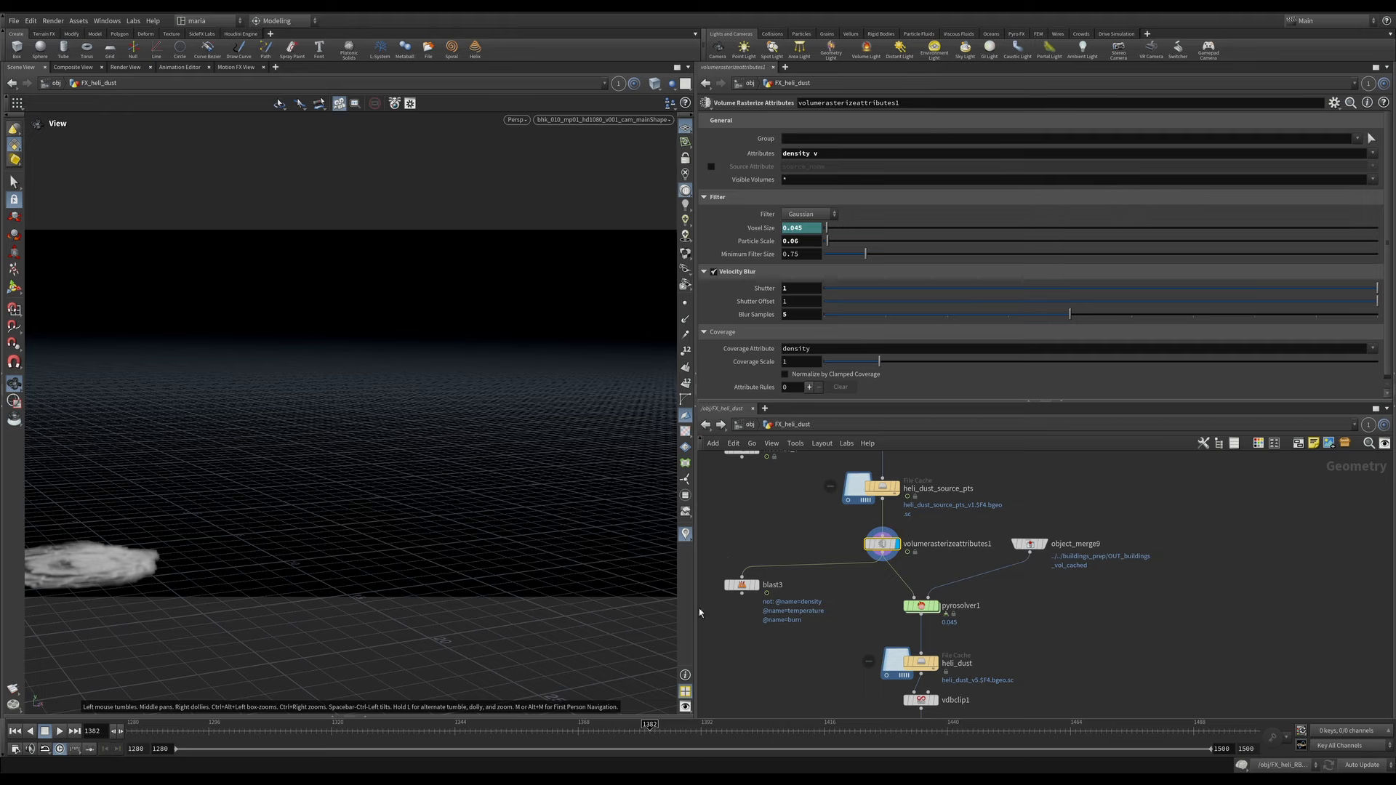
# Step: Display blast3 to isolate the density volume and examine its ripples up close from above
pyautogui.click(756, 590)
pyautogui.click(748, 586)
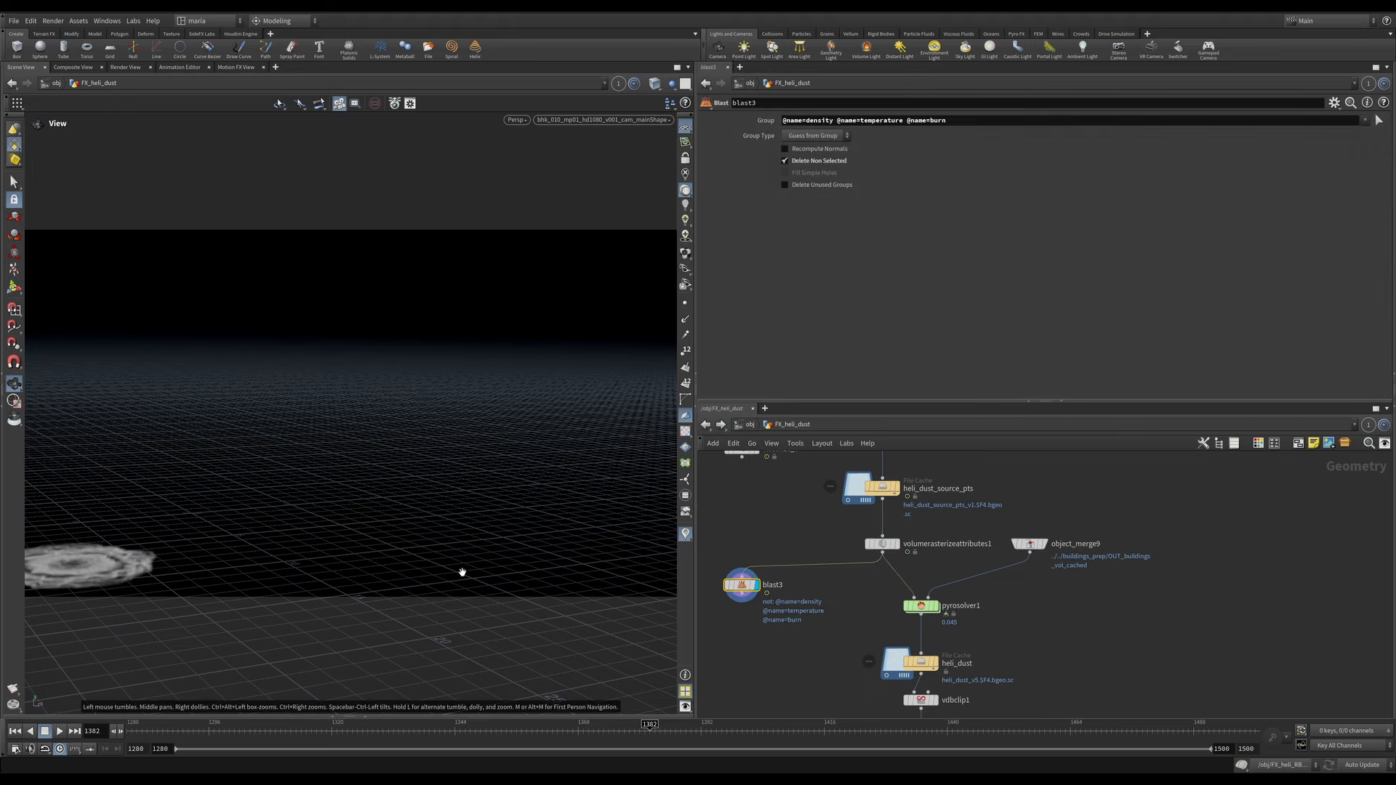
pyautogui.moveTo(197, 532); pyautogui.dragTo(518, 579)
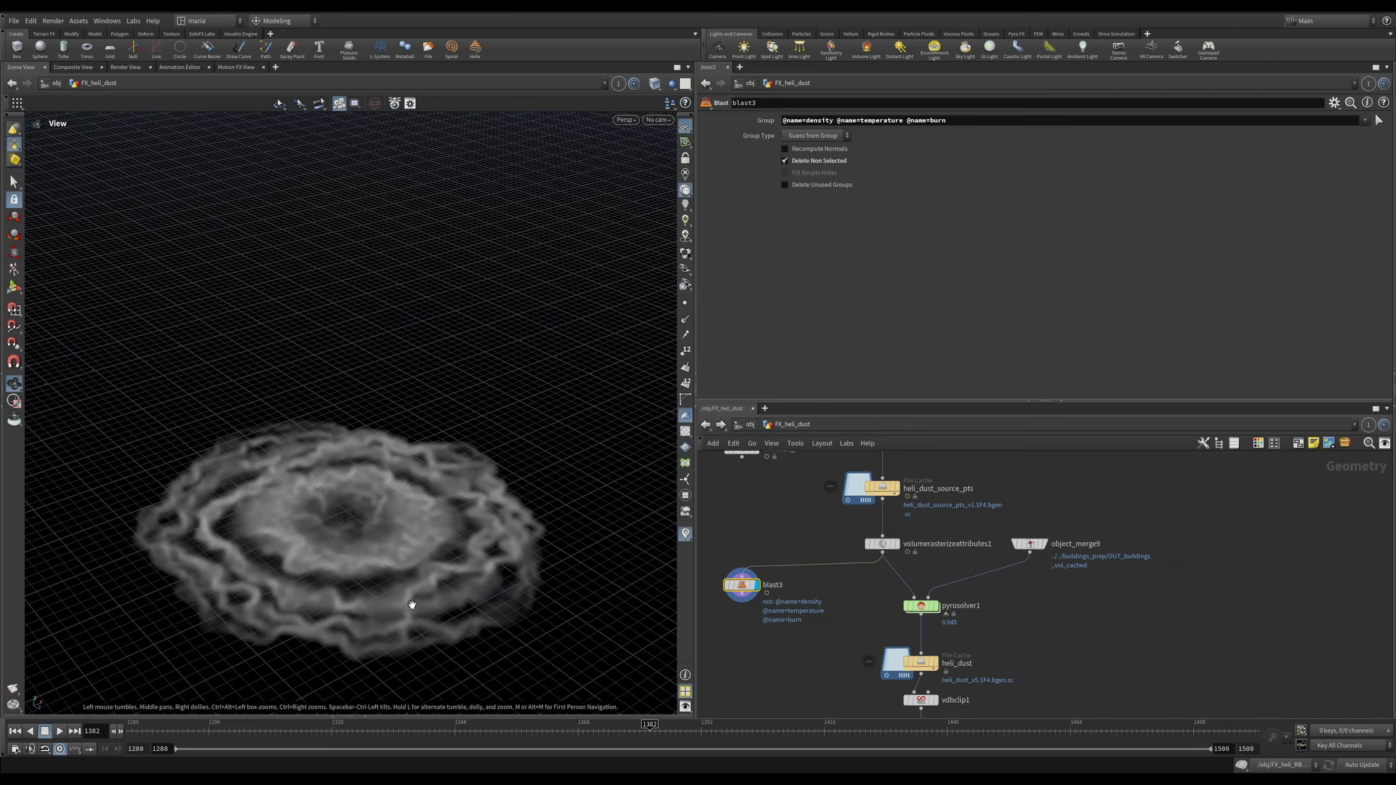
# Step: Toggle Velocity Blur off and on repeatedly in volumerasterizeattributes1 to compare the density volume, leaving it enabled
pyautogui.click(882, 544)
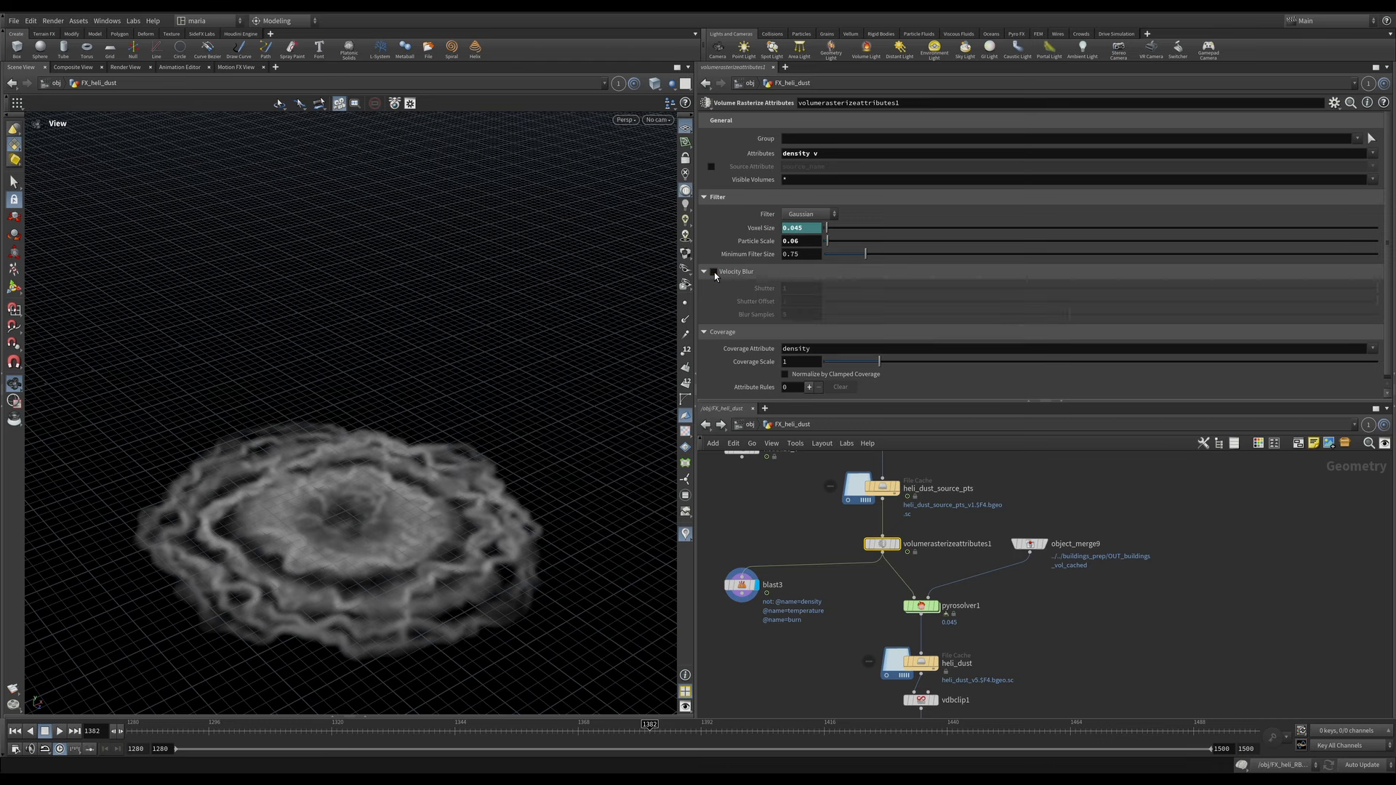
pyautogui.click(714, 273)
pyautogui.click(714, 273)
pyautogui.click(714, 273)
pyautogui.click(714, 273)
pyautogui.click(714, 272)
pyautogui.click(714, 272)
pyautogui.click(714, 272)
pyautogui.click(714, 272)
pyautogui.click(714, 272)
pyautogui.click(714, 272)
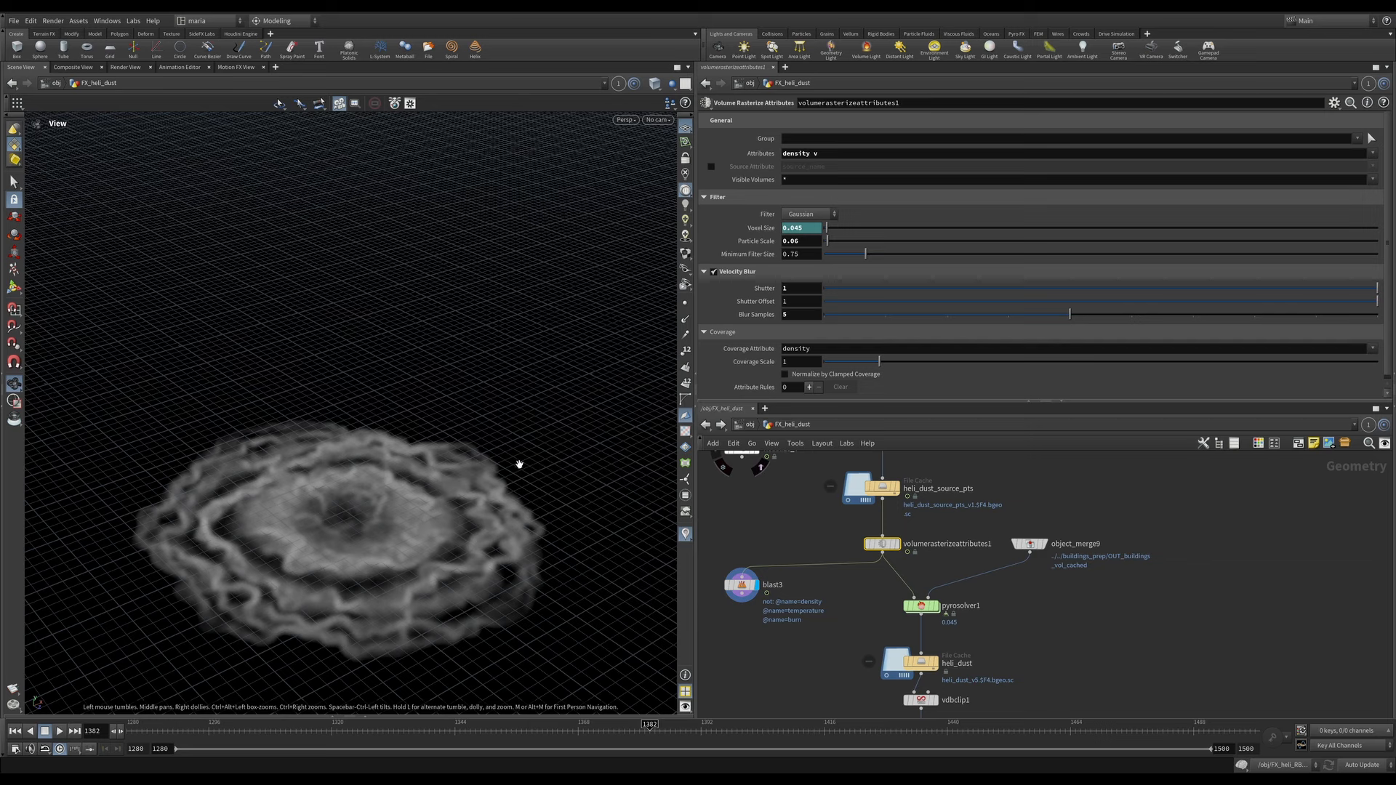
# Step: Look through the main shot camera and display object_merge9, which brings in the cached buildings volume for pyrosolver1
pyautogui.click(657, 119)
pyautogui.click(692, 188)
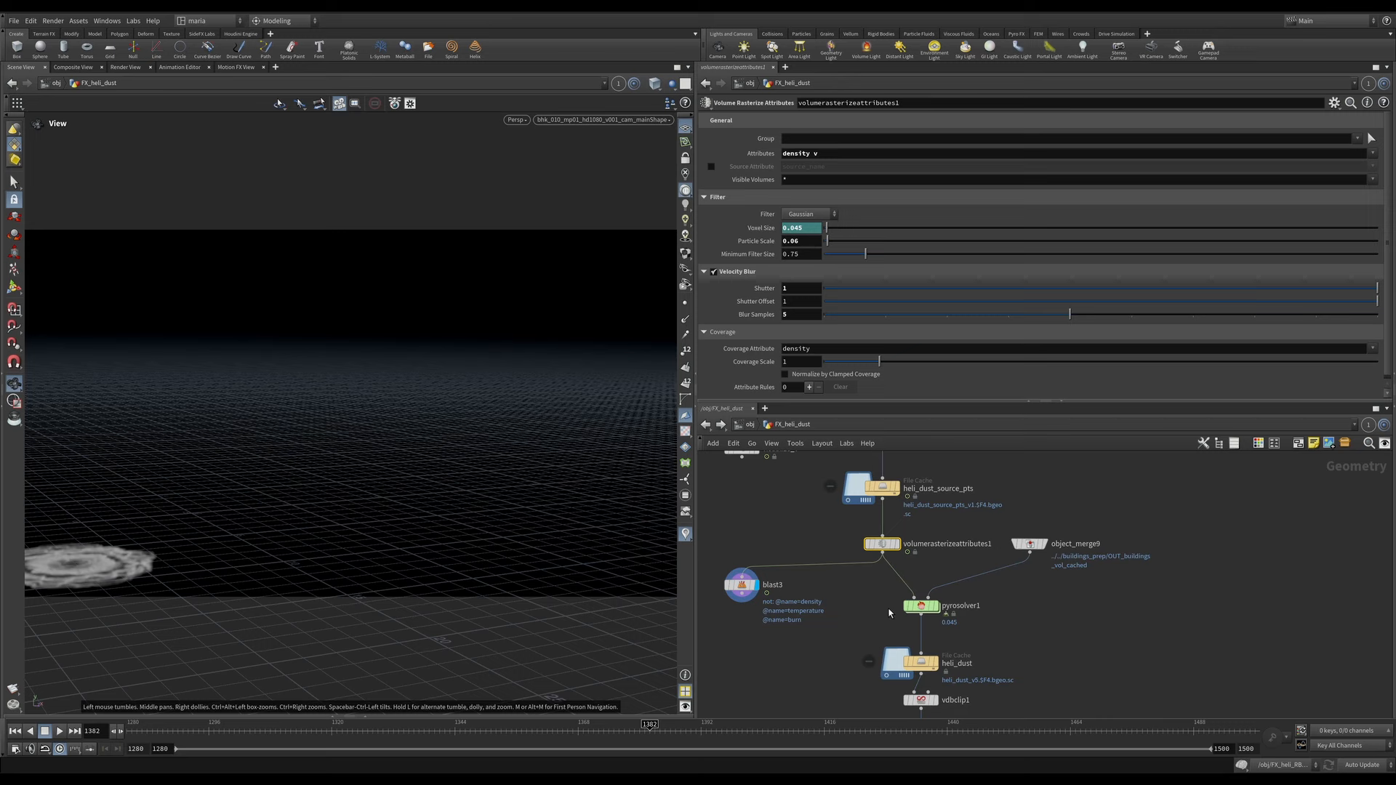
pyautogui.moveTo(1001, 570); pyautogui.dragTo(967, 558, button='middle')
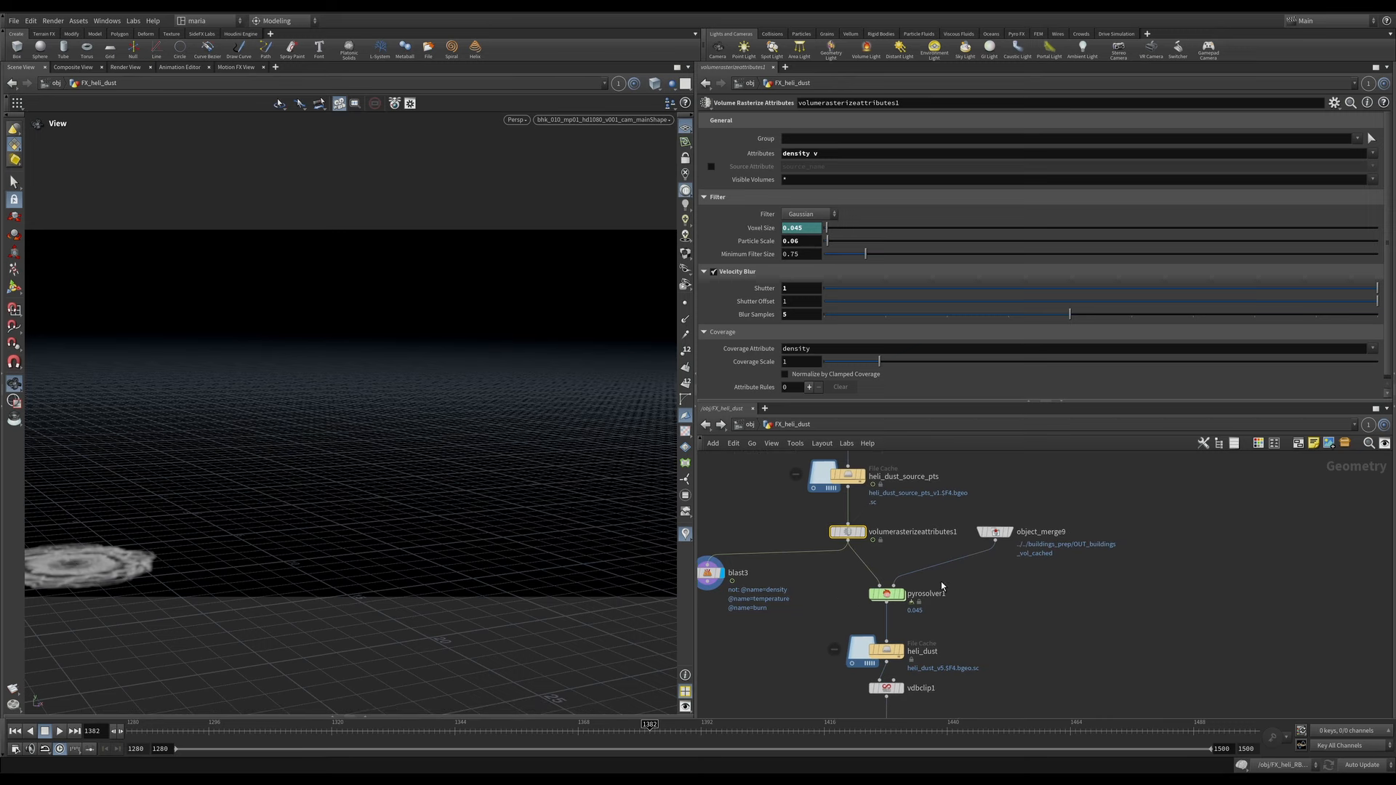
pyautogui.moveTo(944, 581); pyautogui.dragTo(945, 599, button='middle')
pyautogui.scroll(4, 1008, 578)
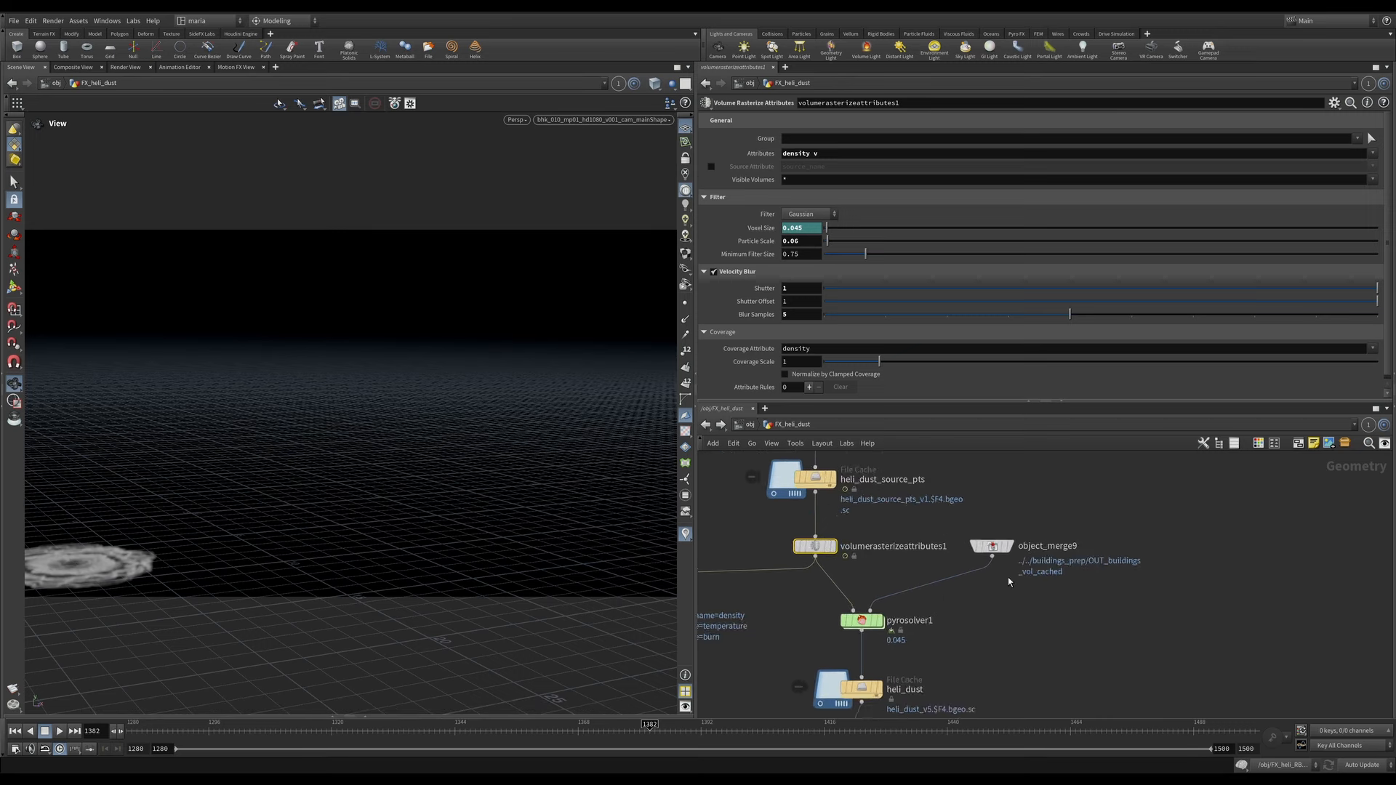
pyautogui.moveTo(1016, 545)
pyautogui.click(1017, 511)
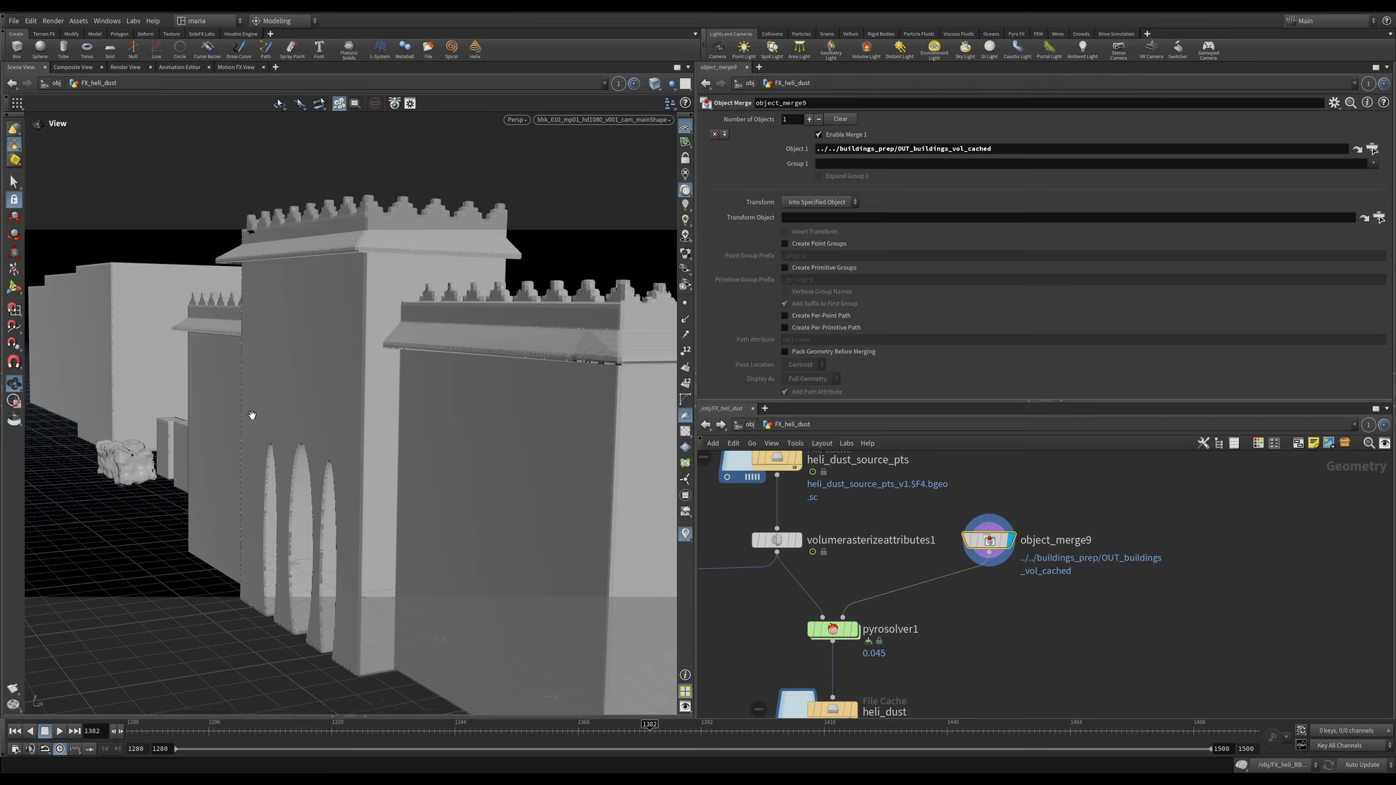
# Step: Examine the collision volume's details in the node information of object_merge9, and close it
pyautogui.moveTo(991, 544)
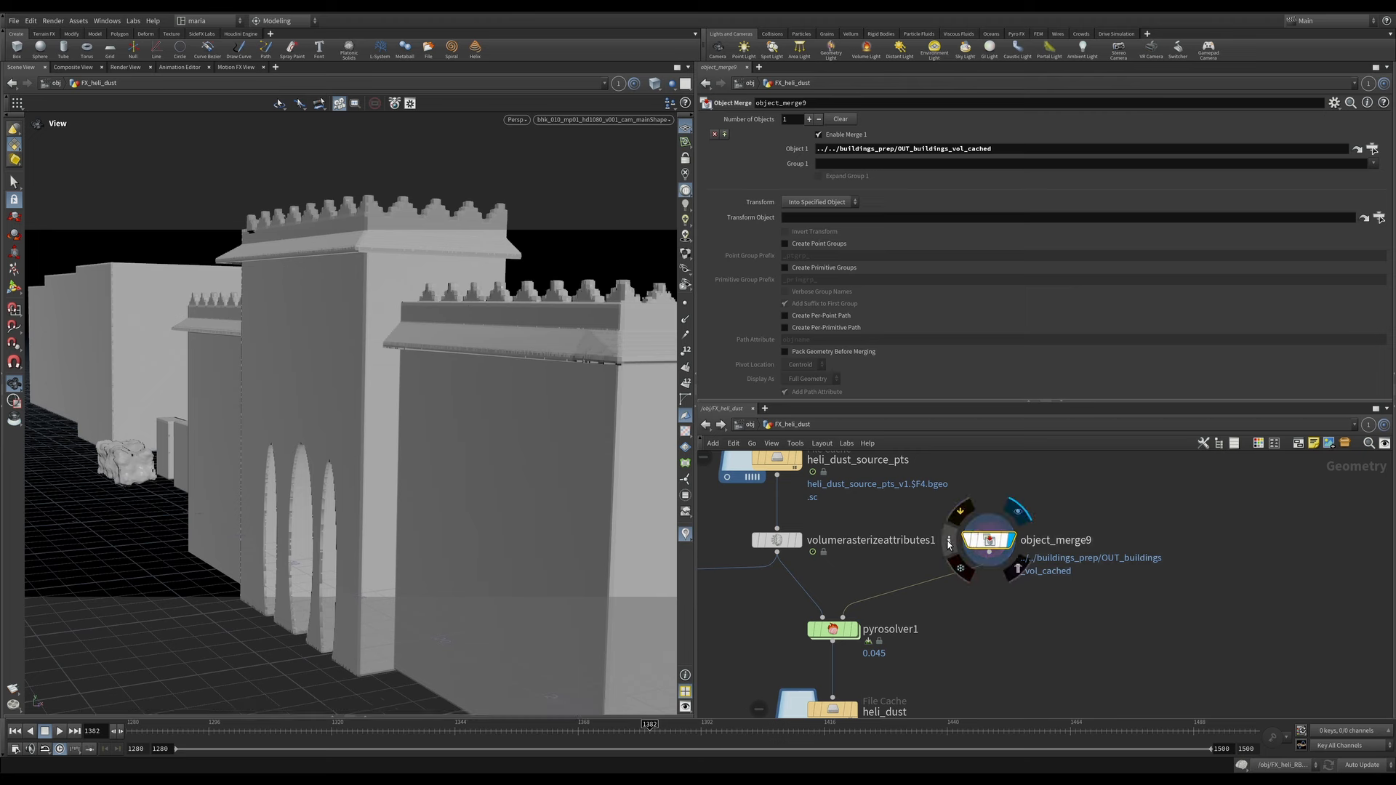
pyautogui.click(949, 543)
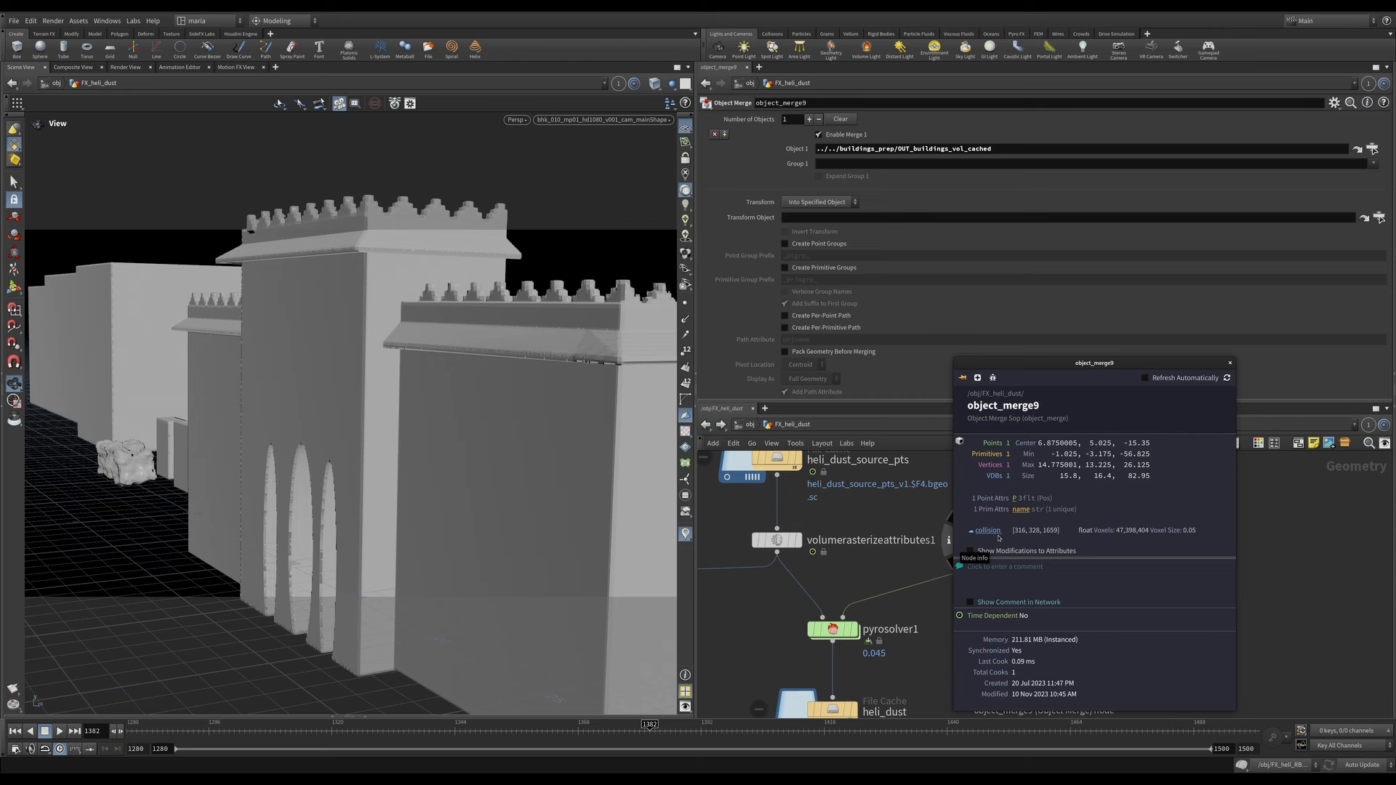
pyautogui.click(1230, 363)
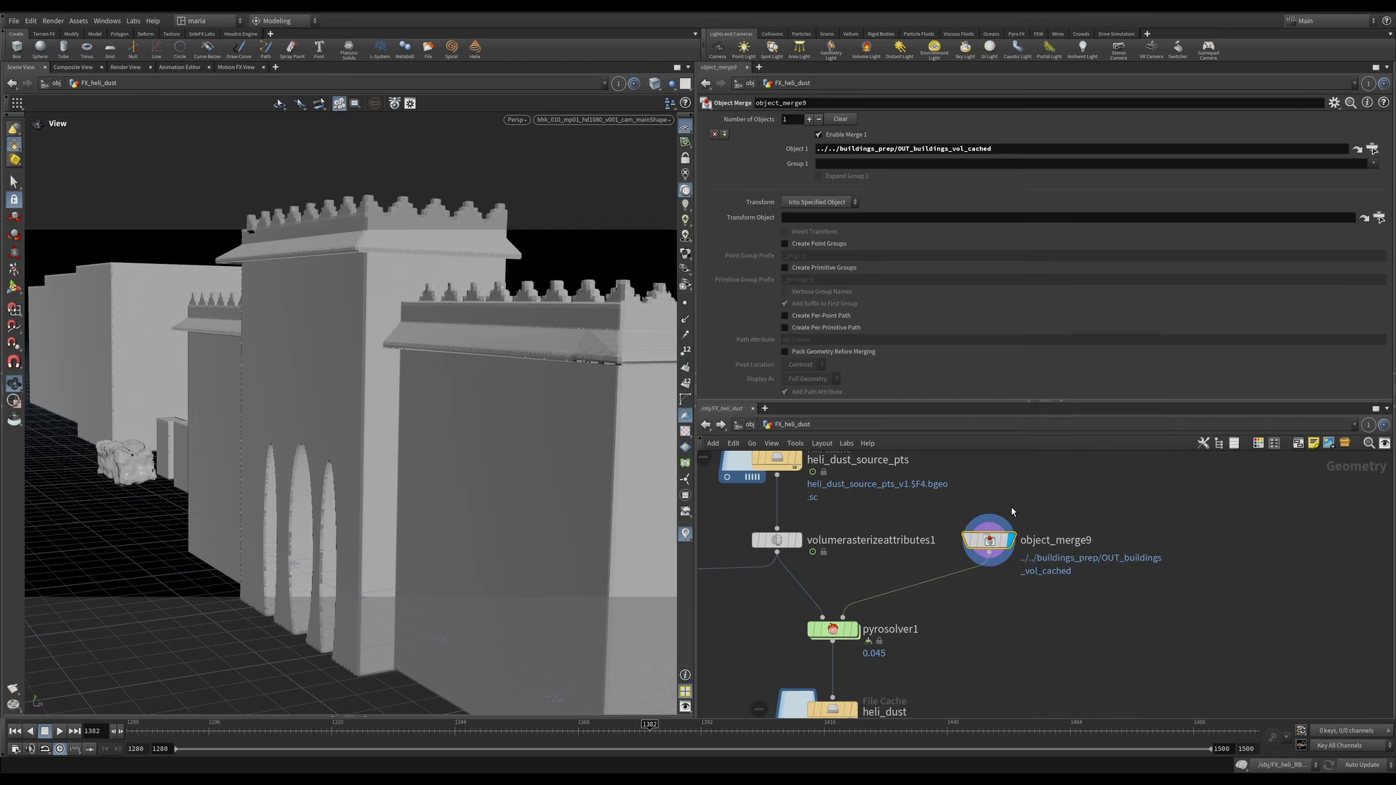